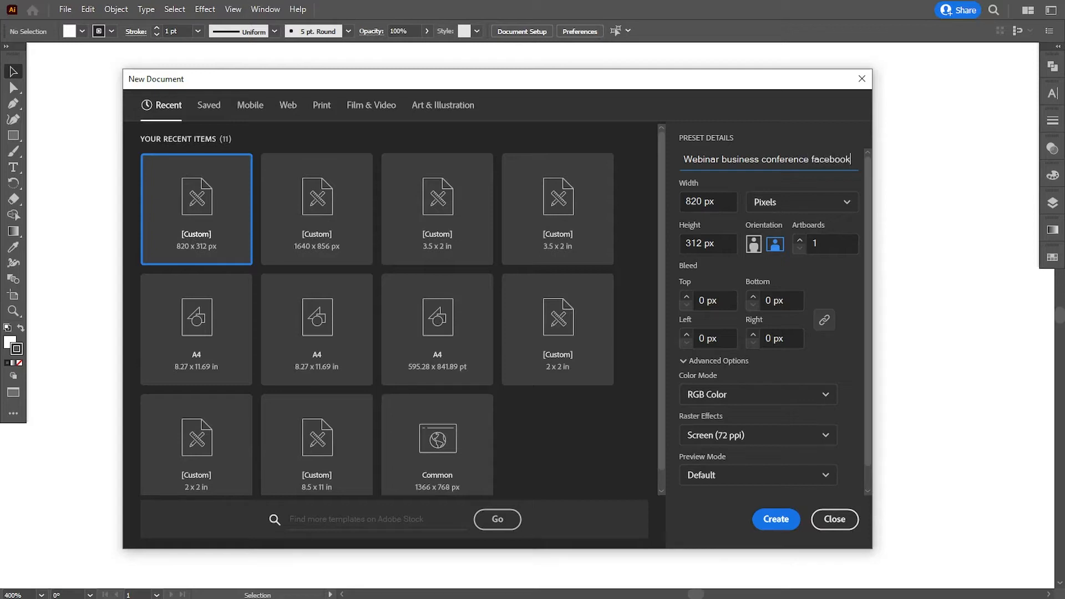
Step: Create a document named "Webinar business conference facebook cover" with a width of 851 px and a height of 315 px
{"action": "type", "text": "cover"}
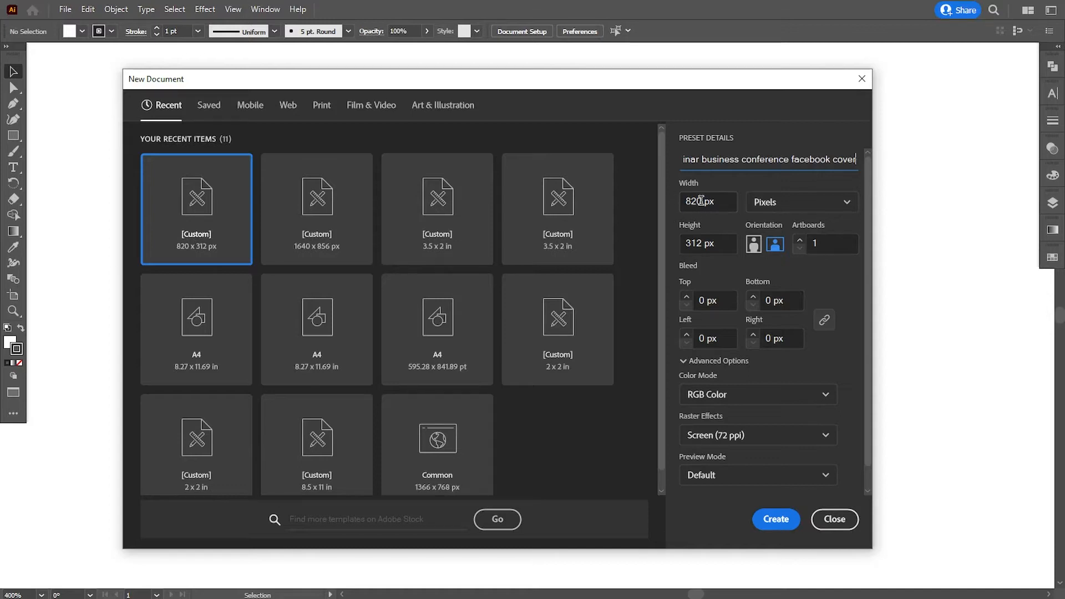
{"action": "left_click_drag", "start_coordinate": [702, 201], "coordinate": [670, 206]}
{"action": "type", "text": "851"}
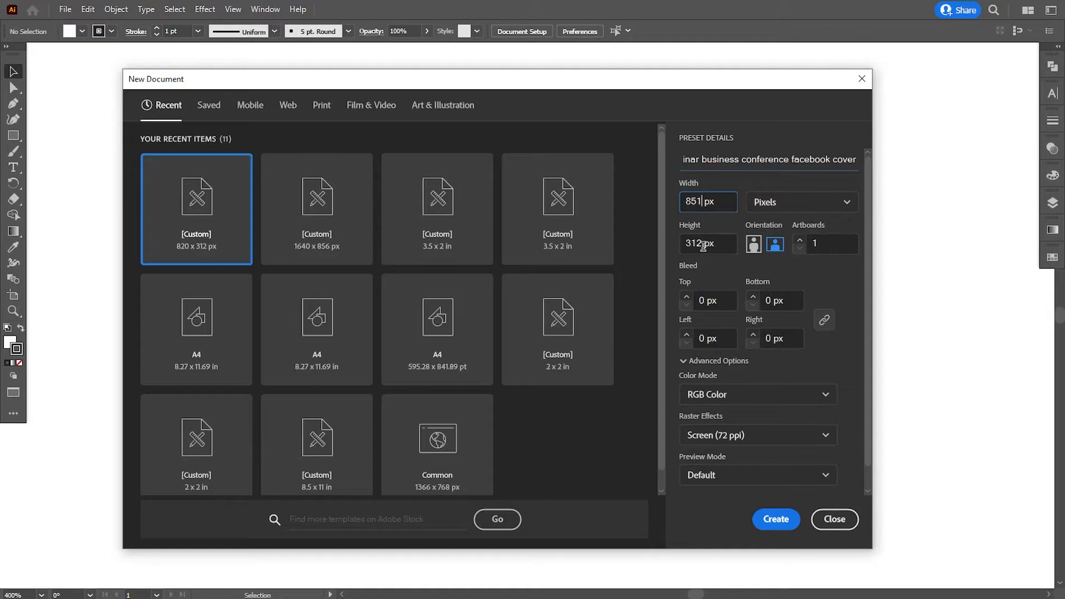
{"action": "left_click_drag", "start_coordinate": [703, 245], "coordinate": [665, 253]}
{"action": "type", "text": "315"}
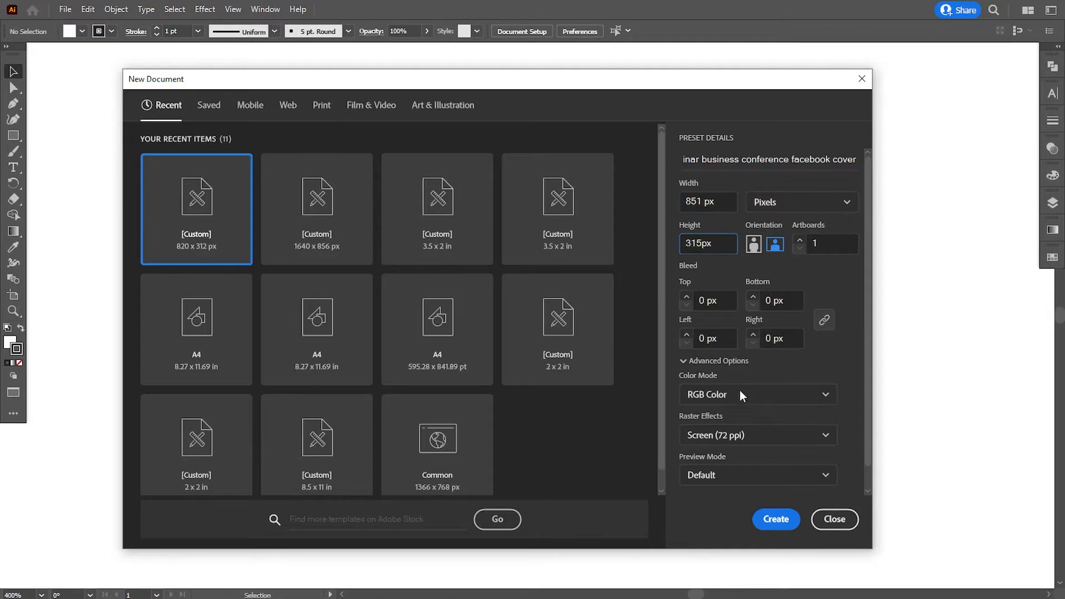
{"action": "left_click", "coordinate": [775, 519]}
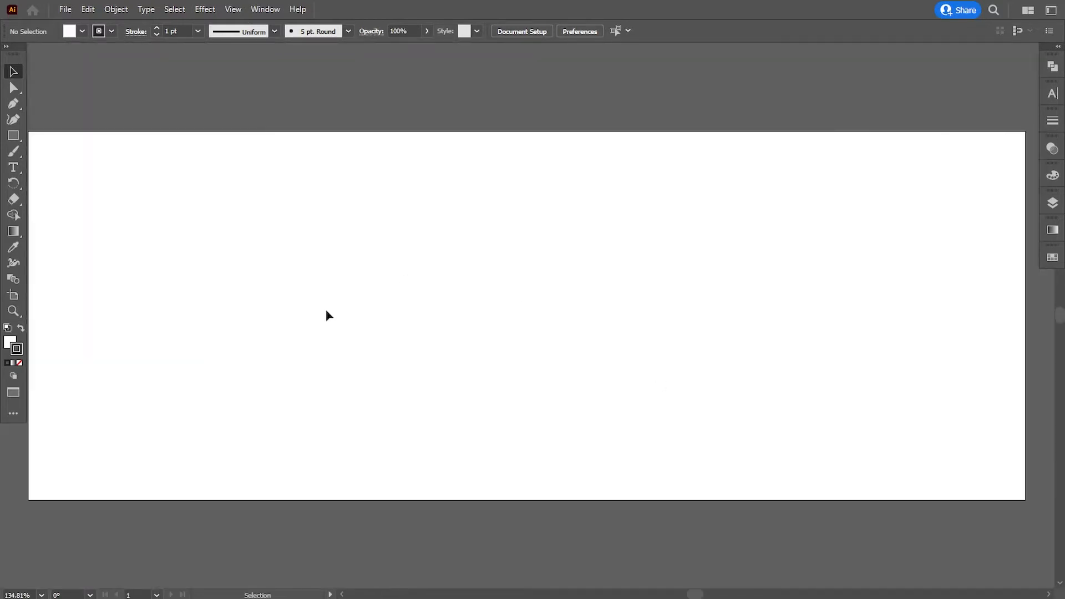
Step: Paste the copied logo, contact and social icons and colour swatches, and move them off the artboard to its left side
{"action": "key", "text": "a"}
{"action": "key", "text": "ctrl+v"}
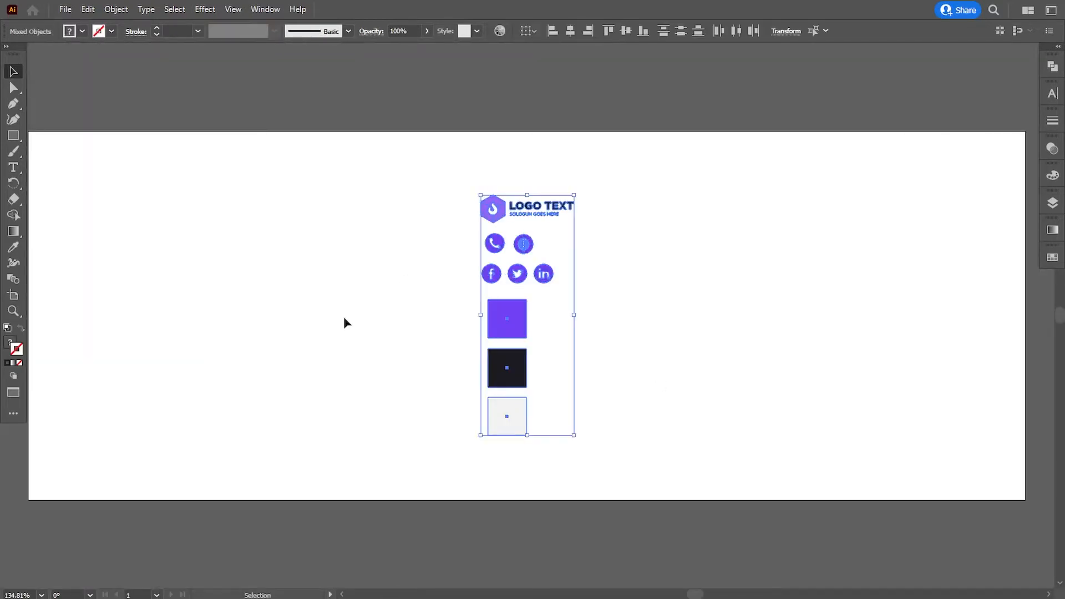
{"action": "key", "text": "ctrl+1"}
{"action": "key", "text": "v"}
{"action": "left_click_drag", "start_coordinate": [526, 319], "coordinate": [91, 318]}
{"action": "left_click_drag", "start_coordinate": [321, 352], "coordinate": [455, 359]}
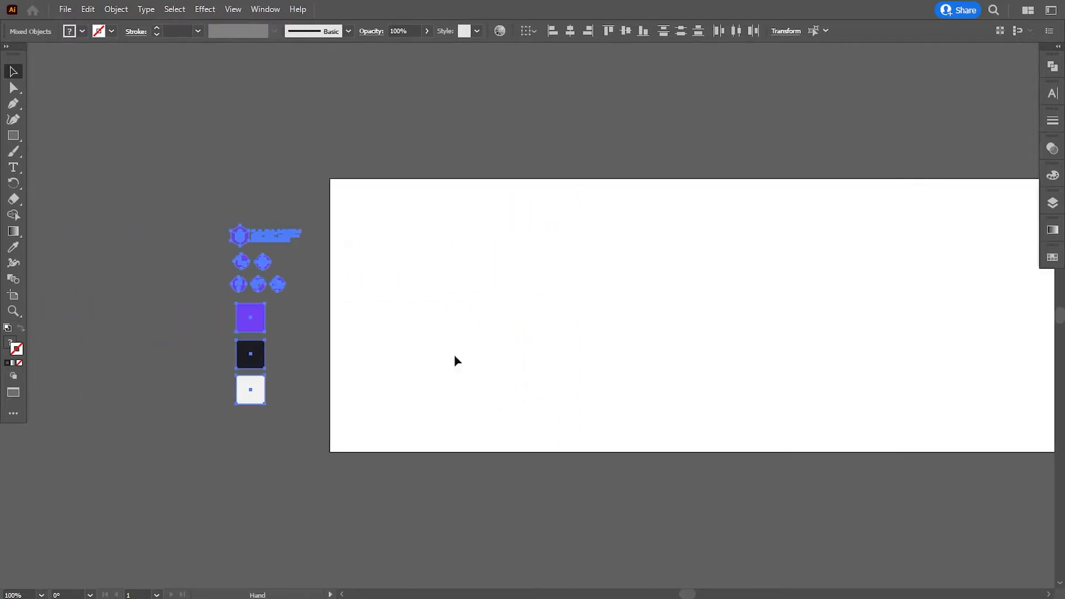
{"action": "key", "text": "ctrl+plus"}
{"action": "left_click_drag", "start_coordinate": [647, 359], "coordinate": [385, 361]}
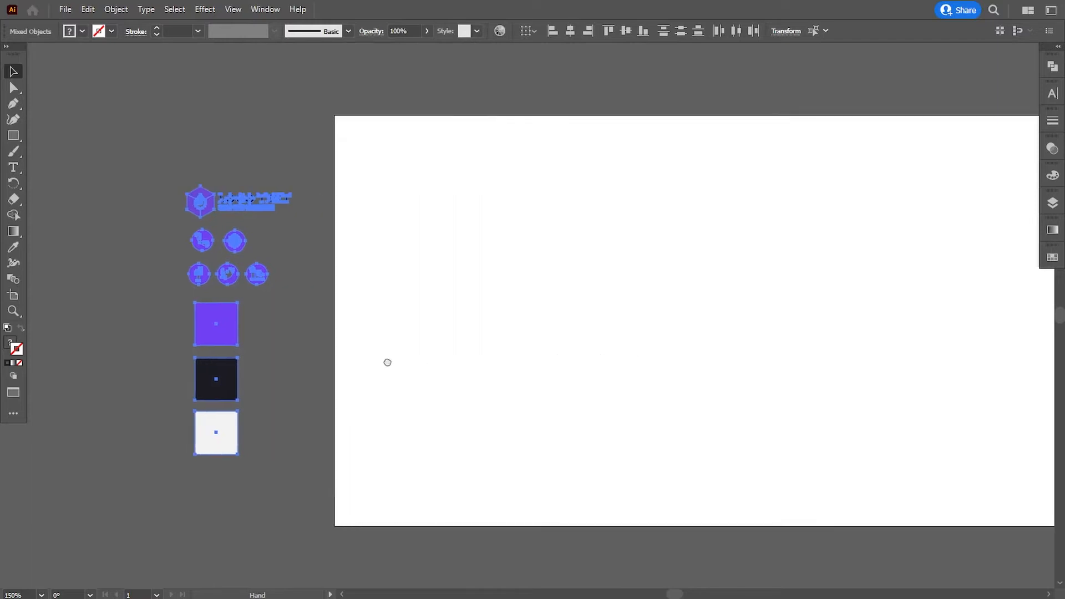
{"action": "left_click", "coordinate": [297, 87]}
Step: Show the rulers to add a vertical guide about 45 px inside the artboard's left edge, and align the logo to it near the top
{"action": "left_click", "coordinate": [233, 9]}
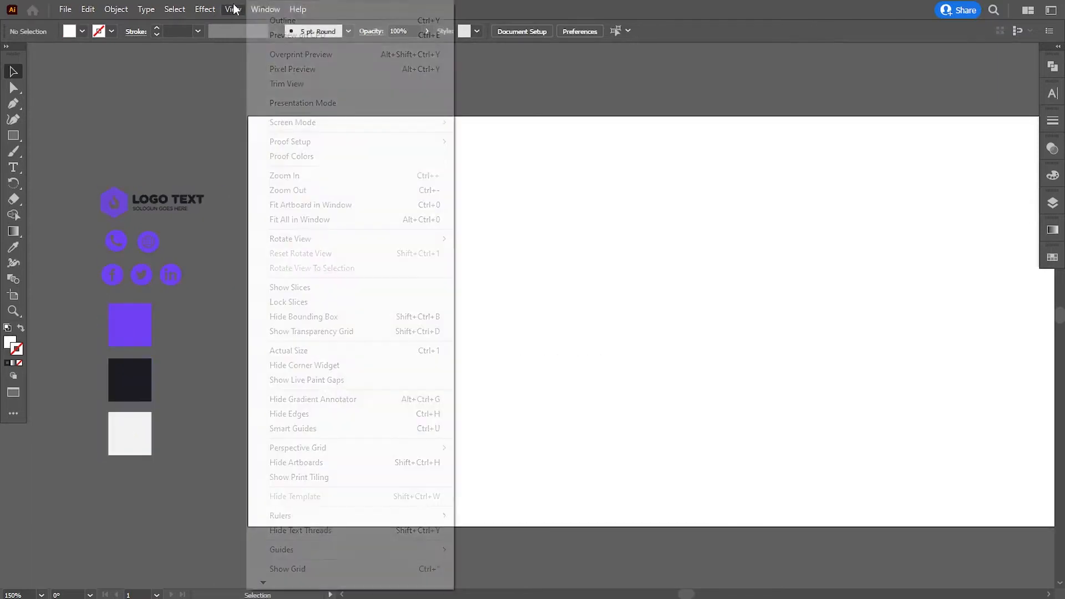
{"action": "mouse_move", "coordinate": [283, 515]}
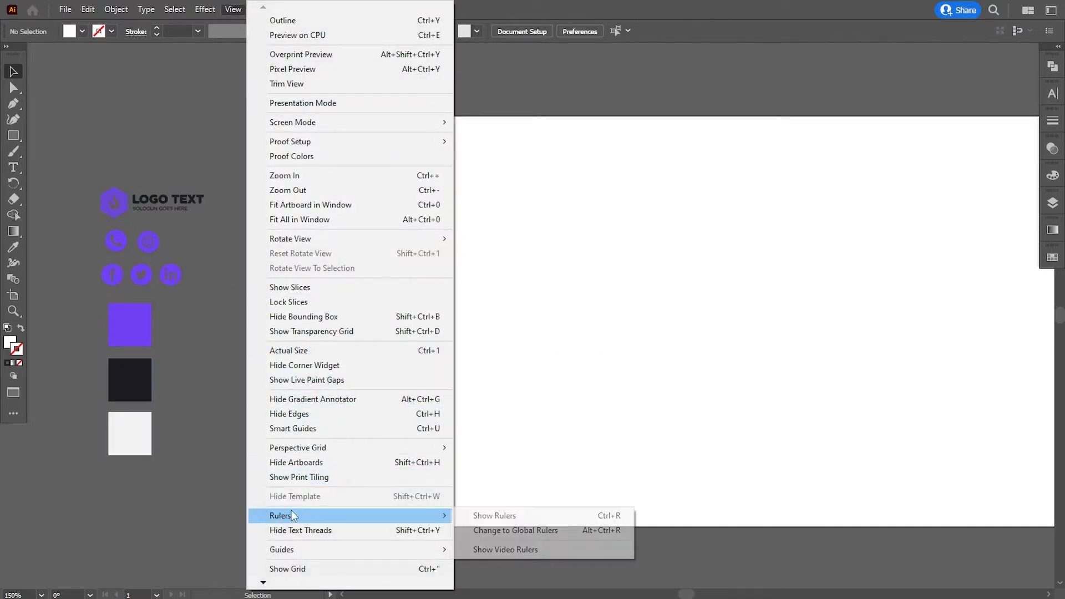
{"action": "left_click", "coordinate": [488, 513]}
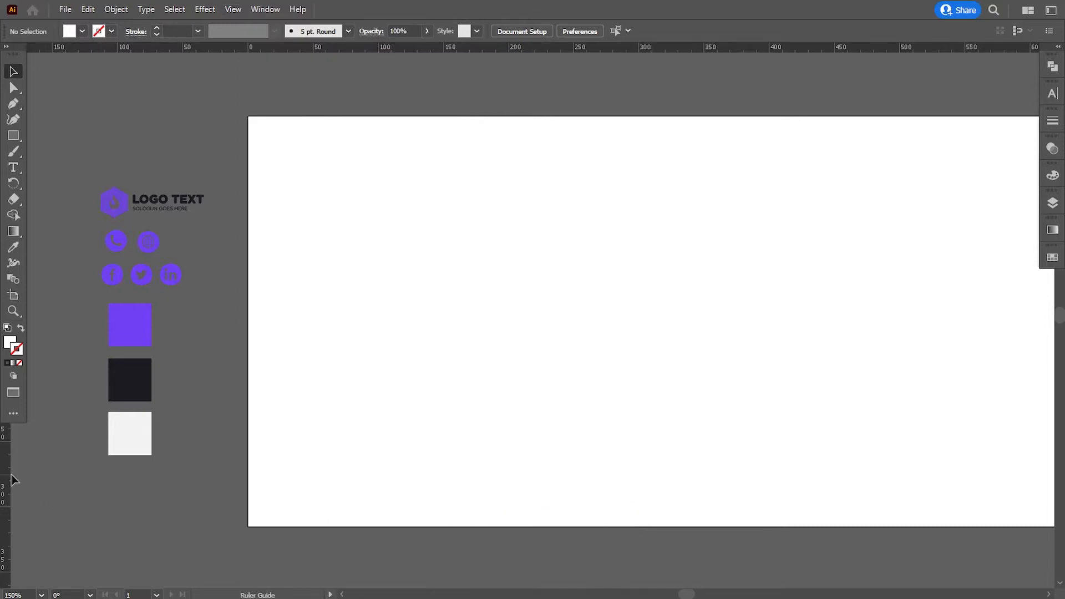
{"action": "left_click_drag", "start_coordinate": [10, 477], "coordinate": [307, 441]}
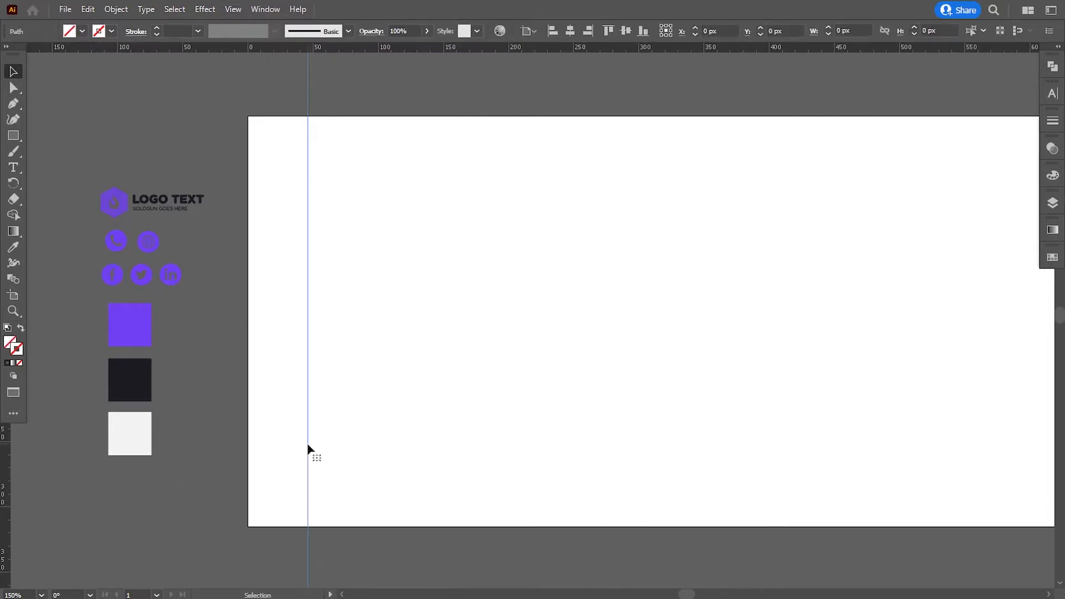
{"action": "left_click_drag", "start_coordinate": [155, 202], "coordinate": [363, 166]}
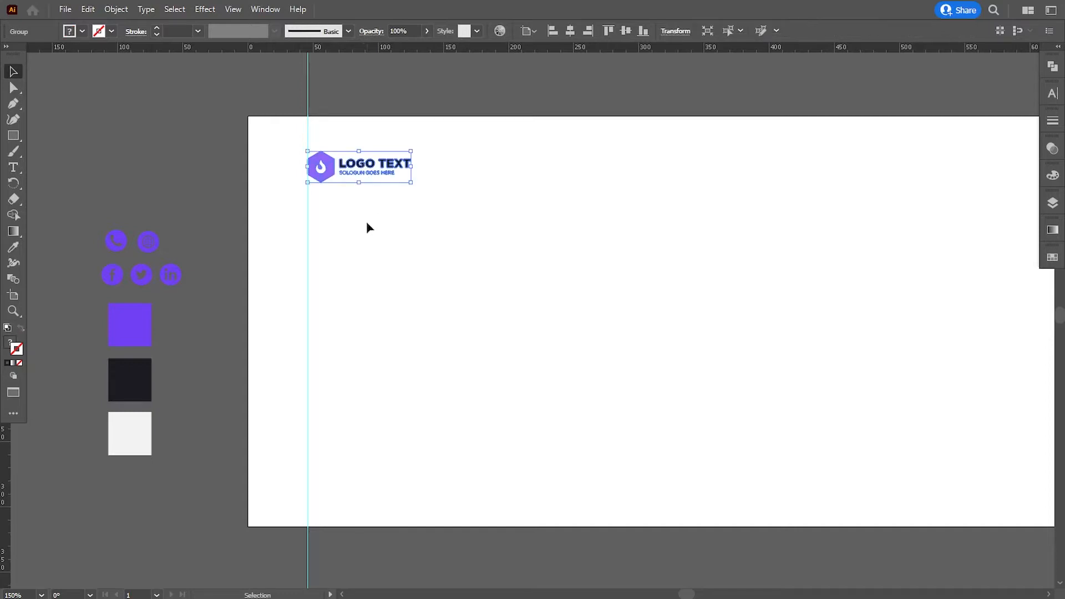
{"action": "left_click", "coordinate": [366, 224]}
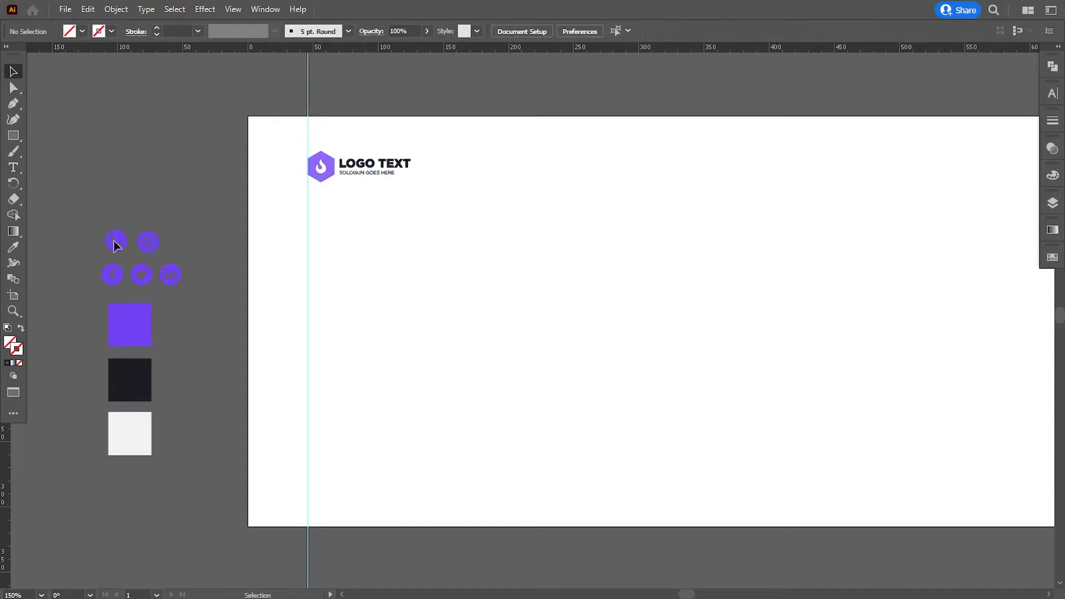
Step: Add the three-line heading "2030 WEBINAR / BUSINESS / CONFERENCE" below the logo, starting at the guide
{"action": "left_click", "coordinate": [16, 168]}
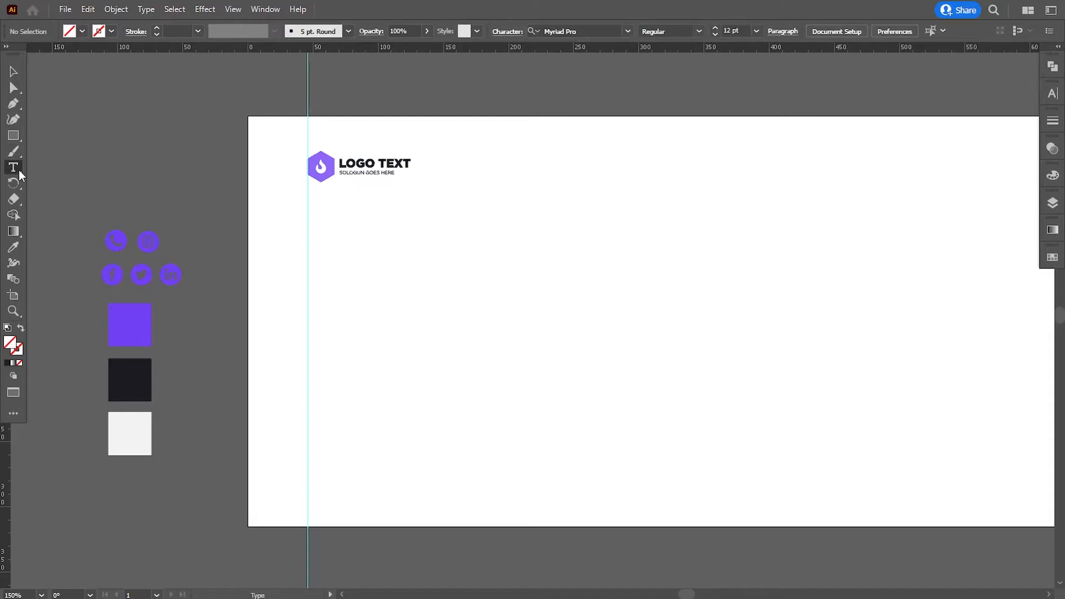
{"action": "left_click", "coordinate": [310, 239]}
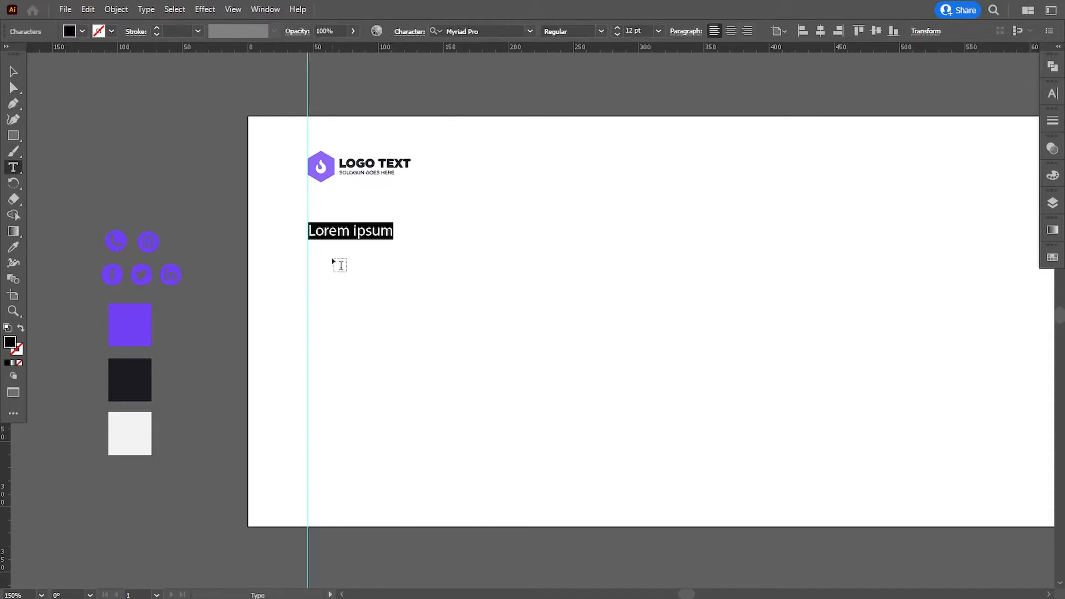
{"action": "type", "text": "2030"}
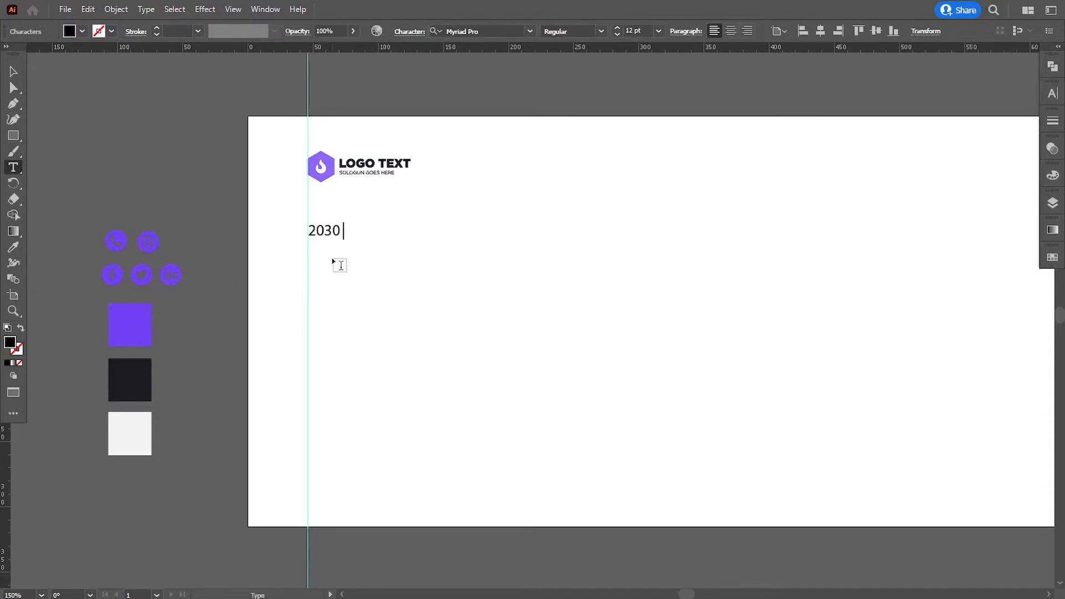
{"action": "type", "text": " WEBINA"}
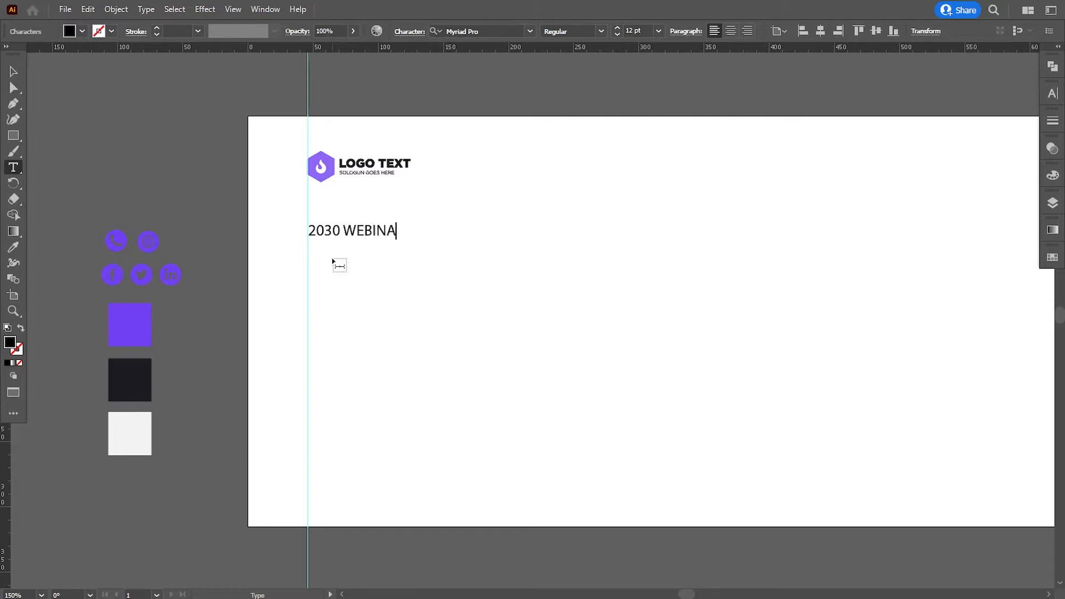
{"action": "type", "text": "R BUSINESS "}
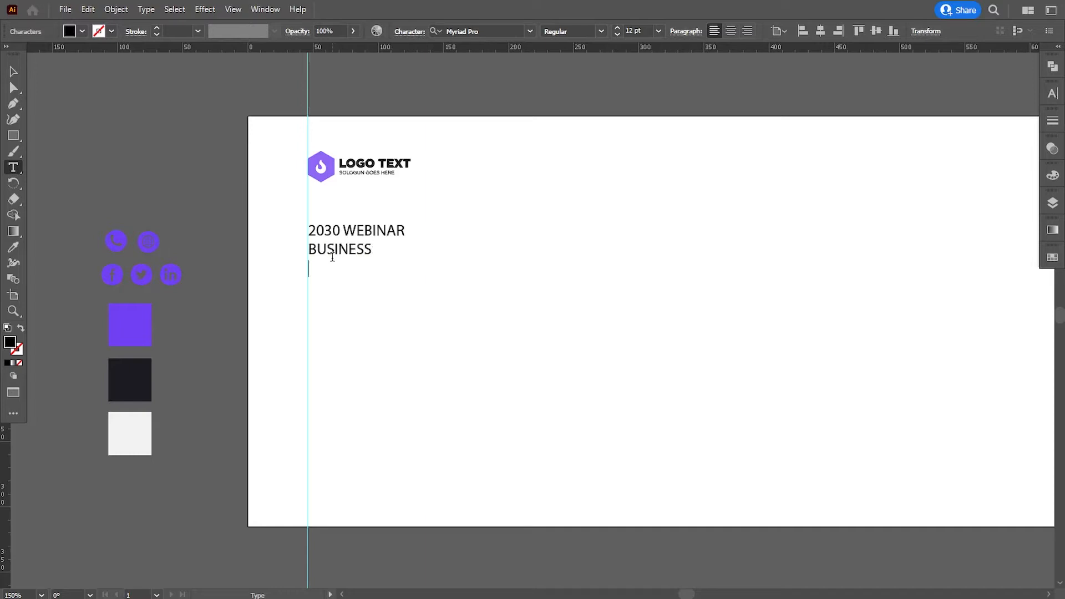
{"action": "type", "text": "CONFERENCE"}
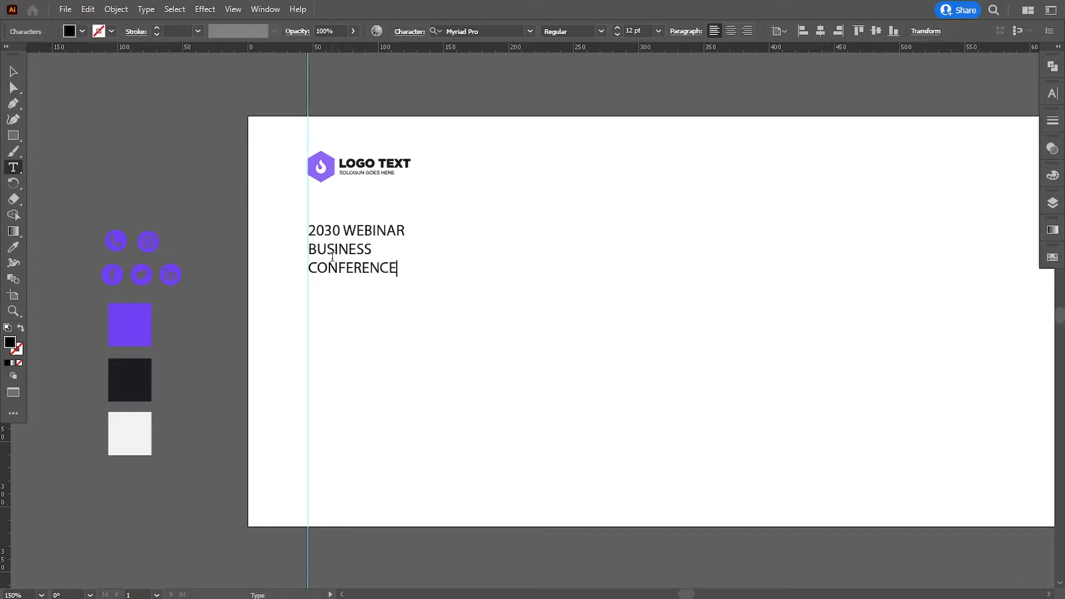
Step: Format the whole heading in Poppins Bold at 30 pt
{"action": "left_click_drag", "start_coordinate": [309, 231], "coordinate": [416, 286]}
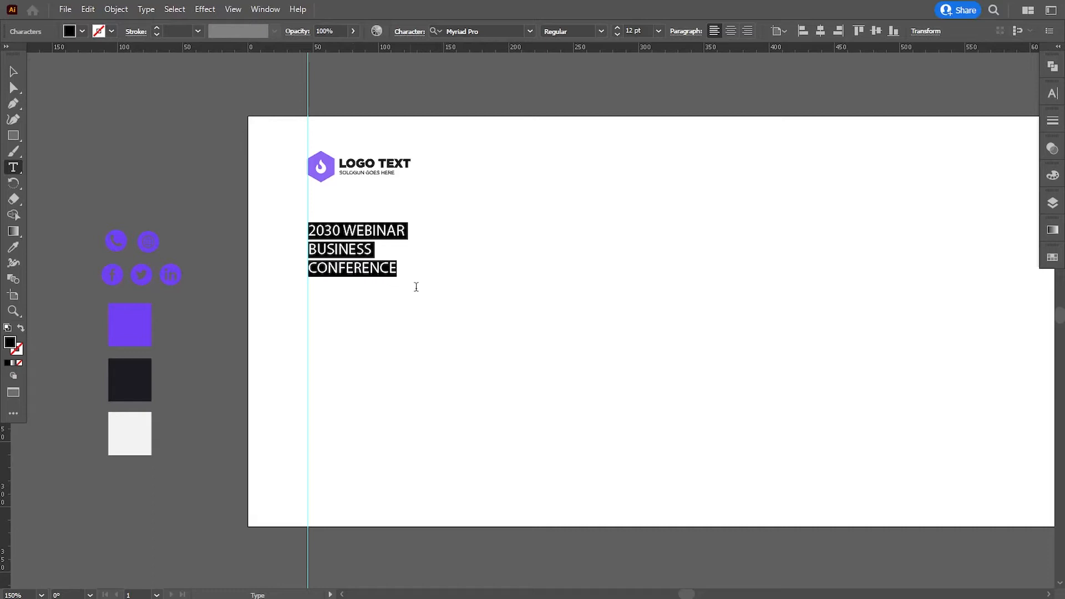
{"action": "left_click", "coordinate": [486, 33]}
{"action": "type", "text": "poppi"}
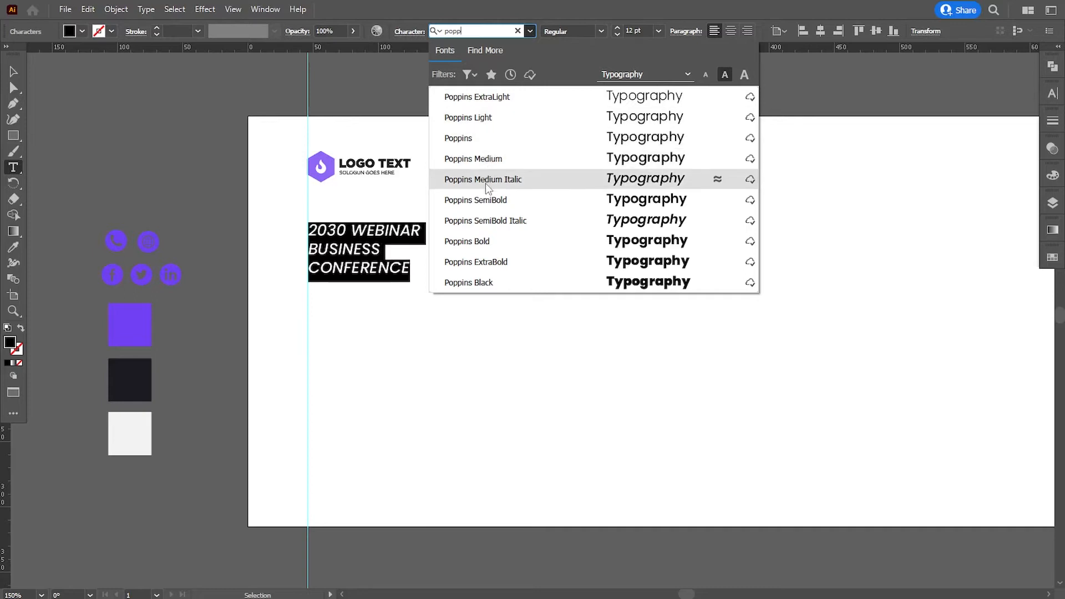
{"action": "left_click", "coordinate": [482, 241]}
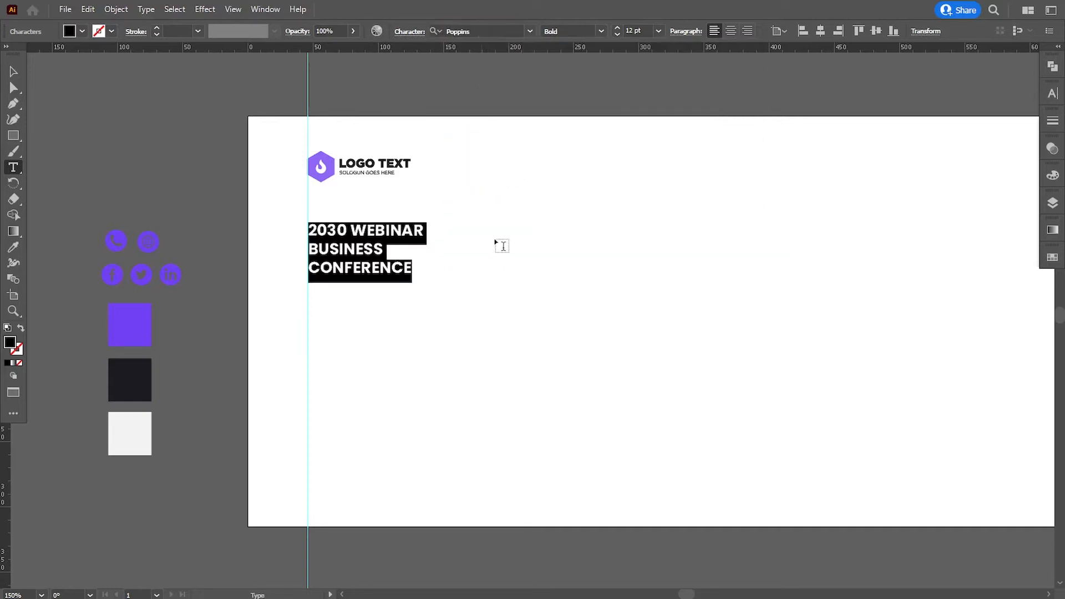
{"action": "left_click", "coordinate": [633, 30]}
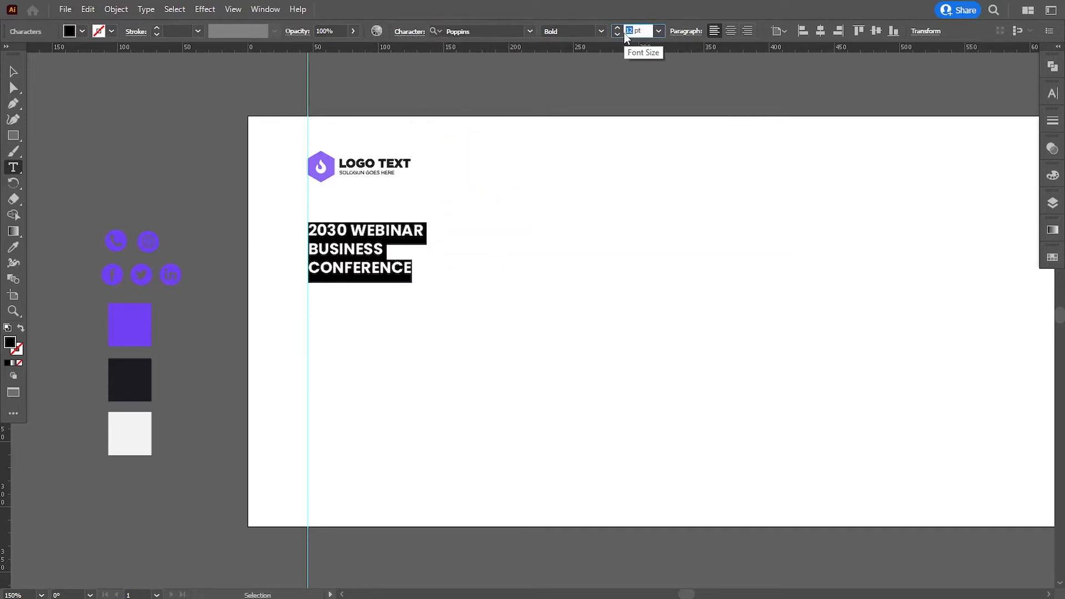
{"action": "type", "text": "30"}
{"action": "key", "text": "Return"}
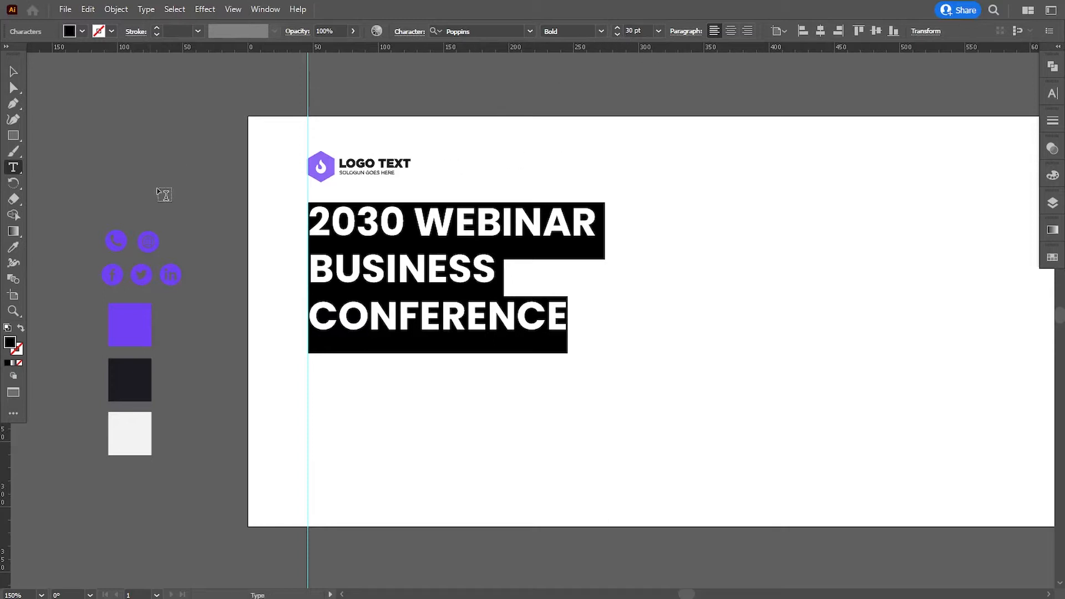
Step: Tighten the heading's leading to 30 pt
{"action": "left_click", "coordinate": [1052, 94]}
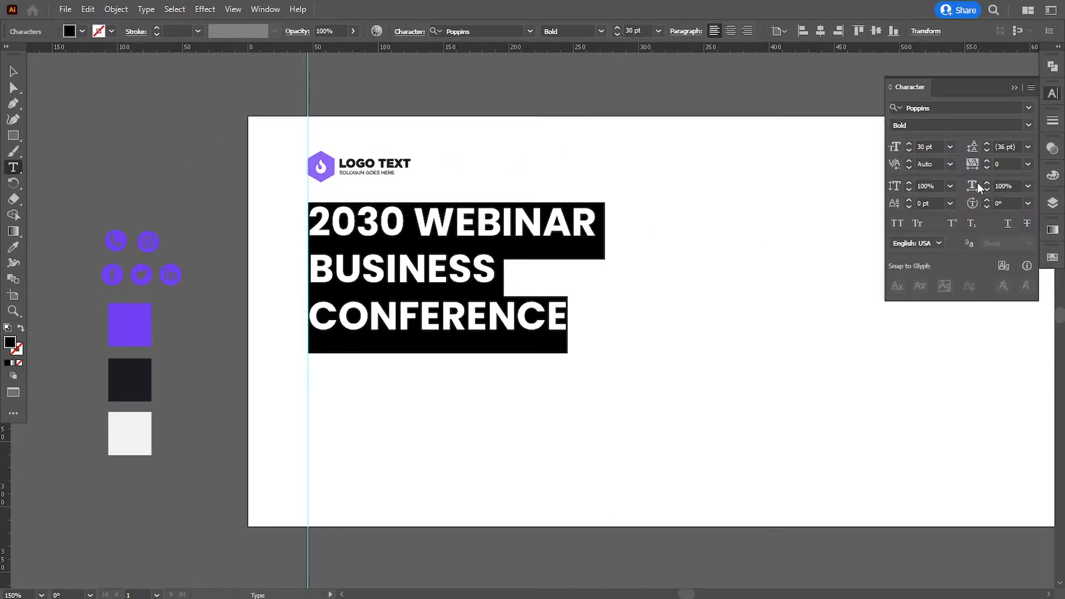
{"action": "left_click", "coordinate": [987, 151]}
{"action": "left_click", "coordinate": [986, 151]}
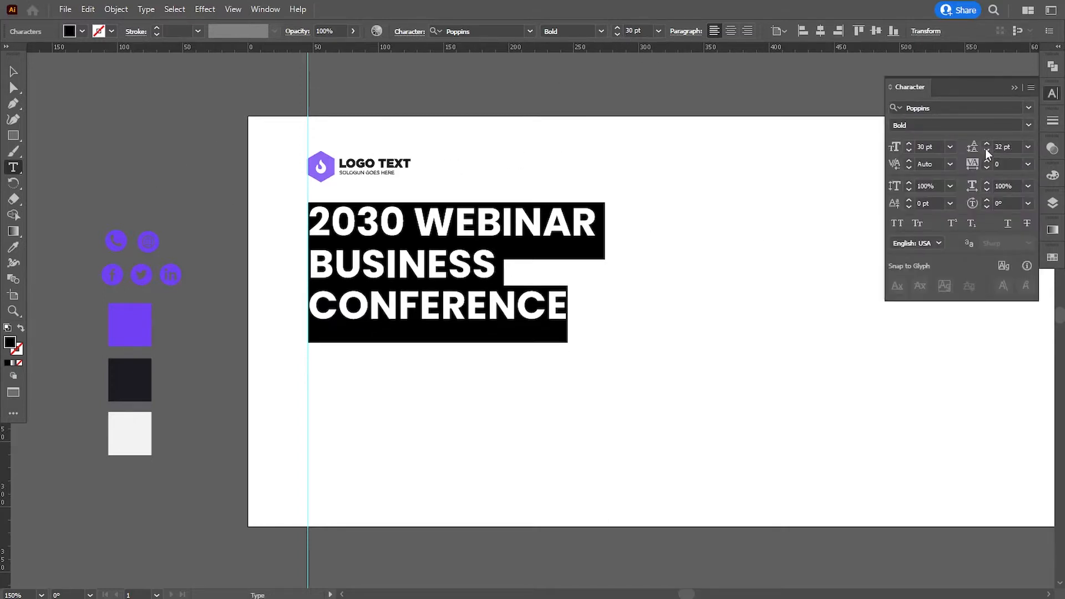
{"action": "left_click", "coordinate": [987, 151]}
{"action": "left_click", "coordinate": [986, 151]}
{"action": "left_click", "coordinate": [987, 152]}
{"action": "left_click", "coordinate": [986, 151]}
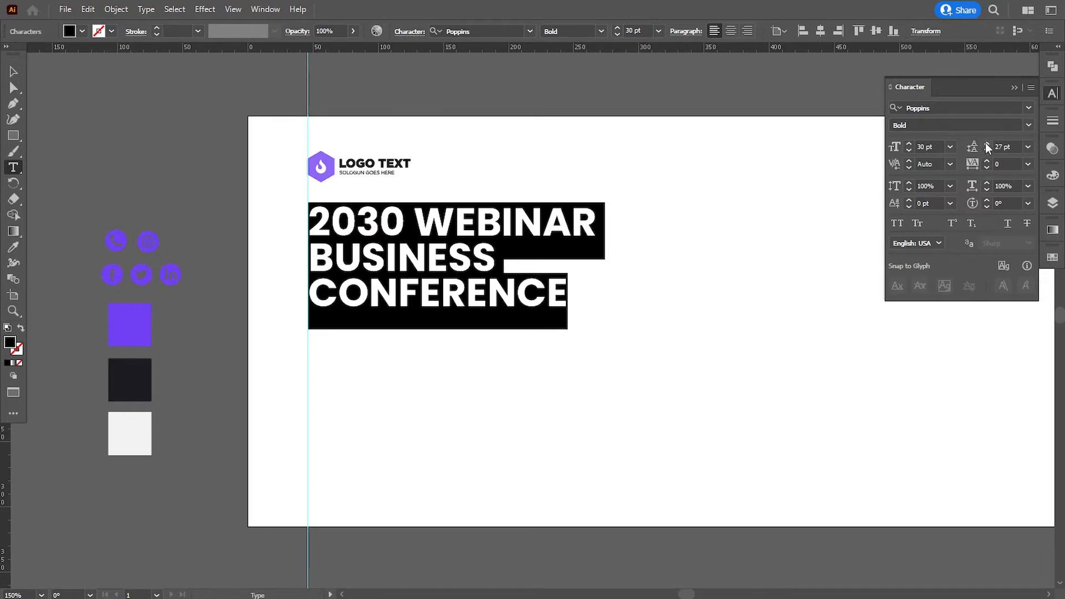
{"action": "left_click", "coordinate": [987, 144]}
{"action": "left_click", "coordinate": [987, 144]}
{"action": "left_click", "coordinate": [987, 144]}
{"action": "left_click", "coordinate": [614, 220], "text": "ctrl"}
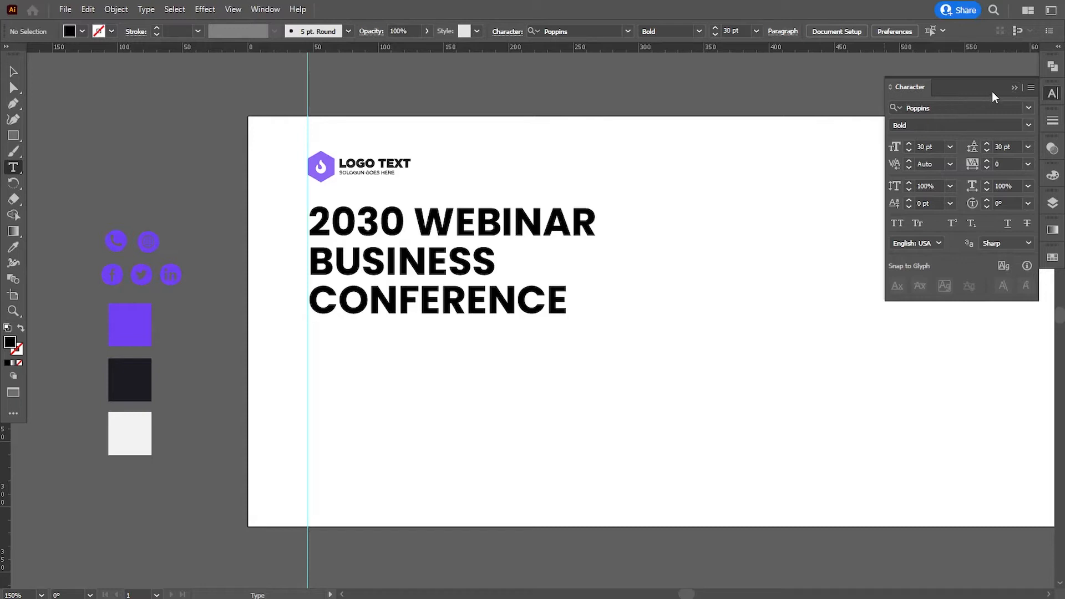
{"action": "left_click", "coordinate": [1013, 87]}
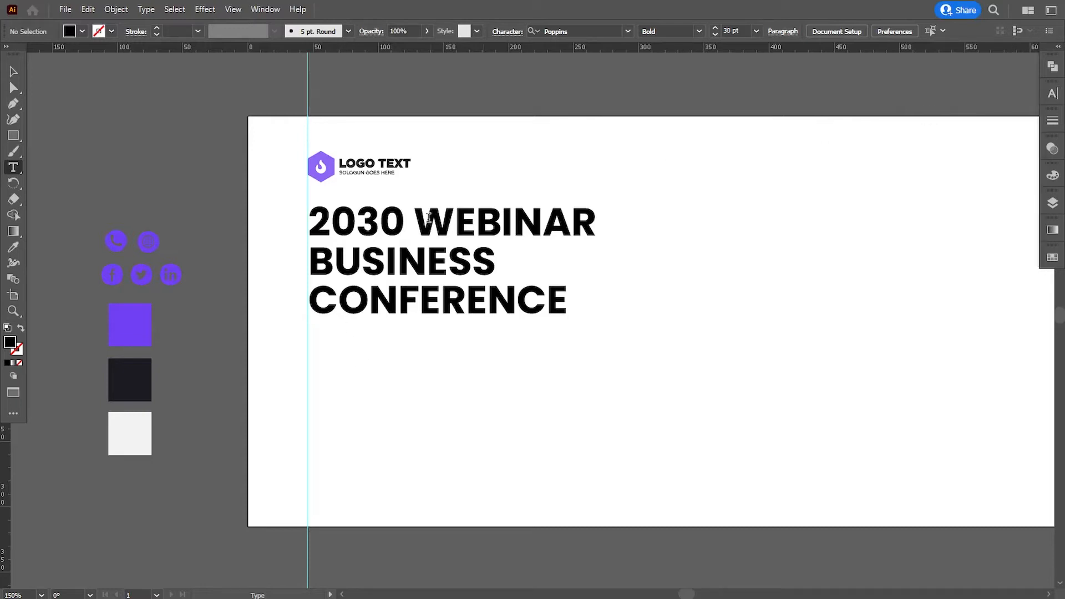
Step: Colour the heading words "WEBINAR BUSINESS" with the purple sampled from the swatch beside the artboard
{"action": "left_click_drag", "start_coordinate": [430, 239], "coordinate": [495, 273]}
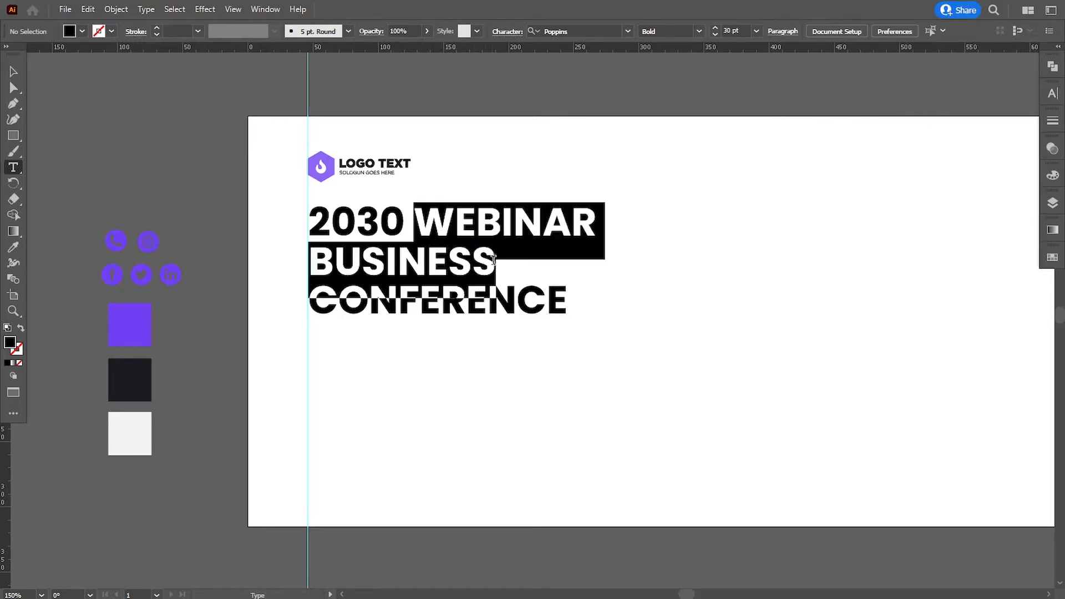
{"action": "left_click", "coordinate": [14, 248]}
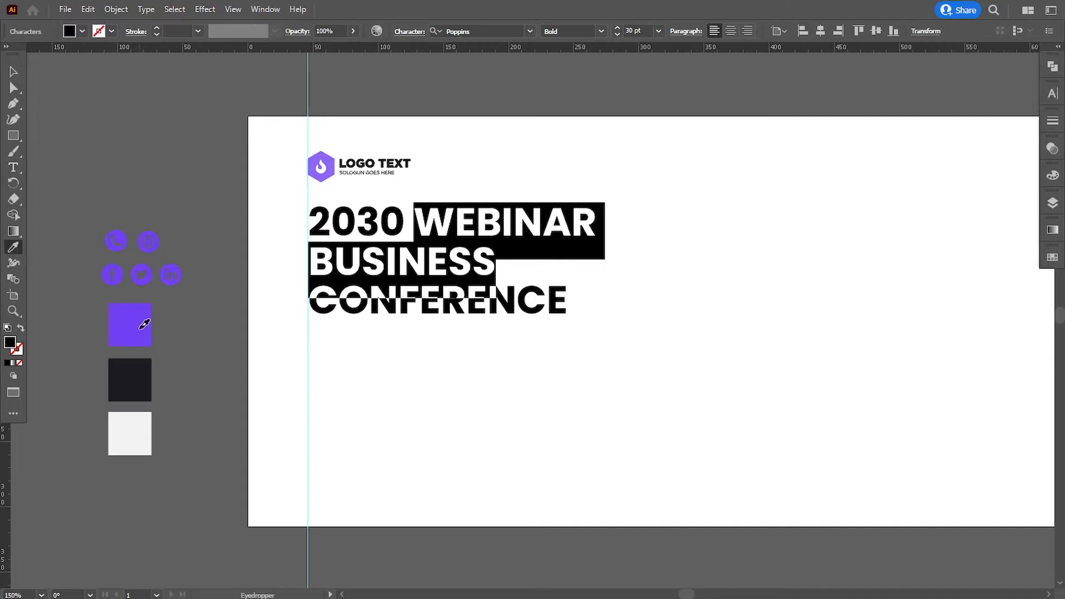
{"action": "left_click", "coordinate": [139, 329]}
{"action": "left_click", "coordinate": [13, 73]}
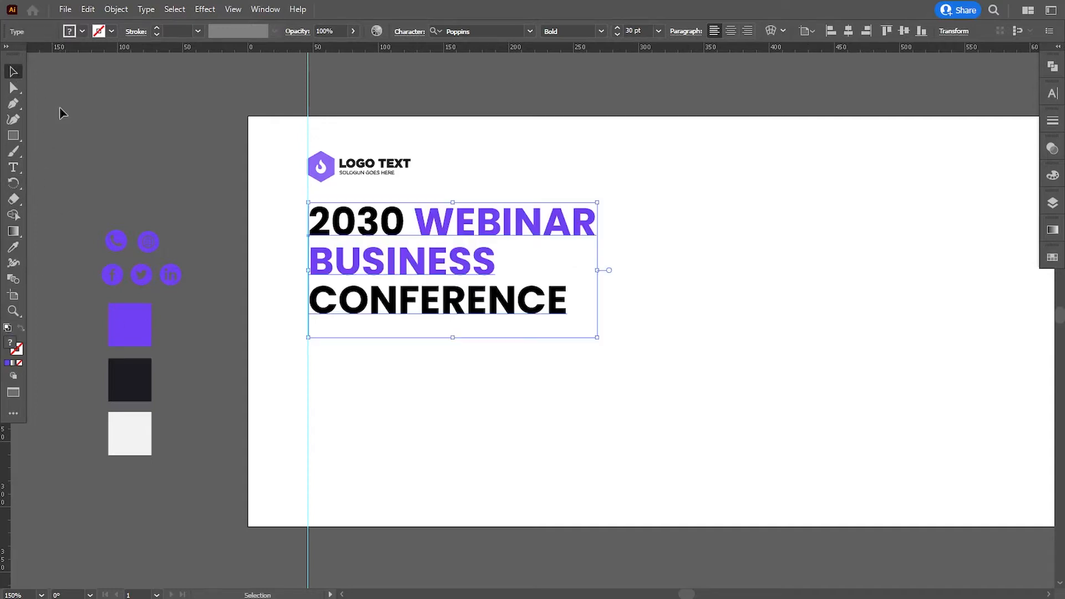
{"action": "left_click", "coordinate": [59, 107]}
Step: Colour "2030" in the heading with the near-black sampled from the dark swatch
{"action": "key", "text": "t"}
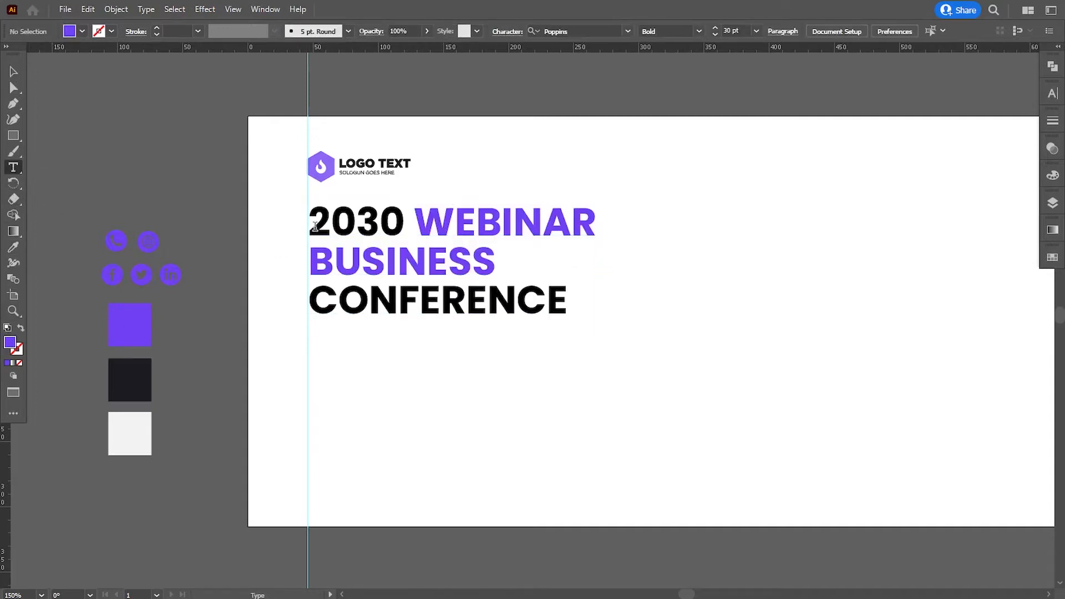
{"action": "left_click_drag", "start_coordinate": [311, 227], "coordinate": [404, 226]}
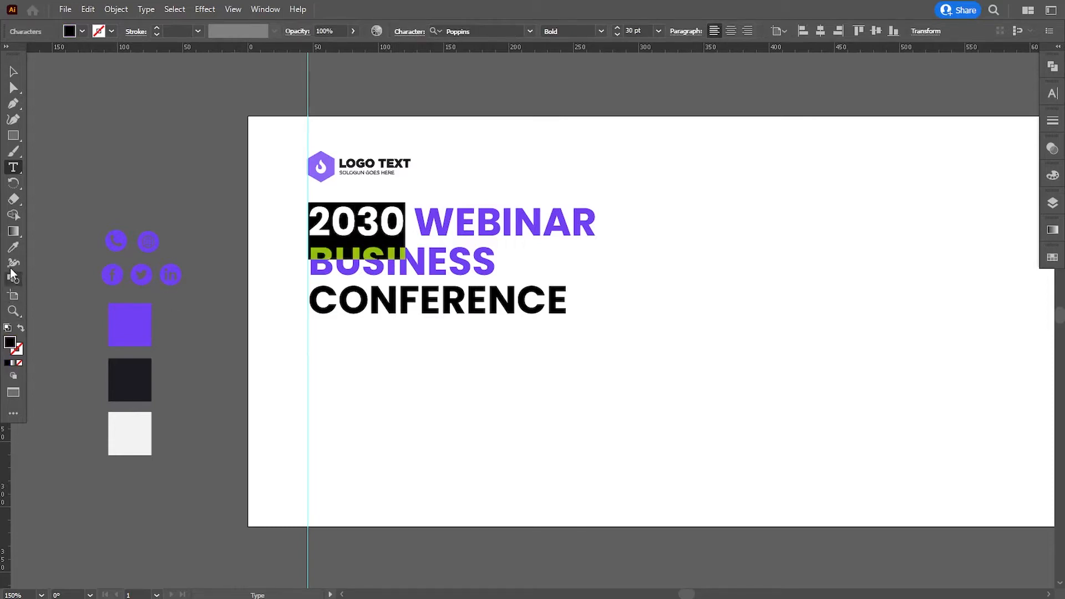
{"action": "left_click", "coordinate": [13, 246]}
{"action": "left_click", "coordinate": [128, 370]}
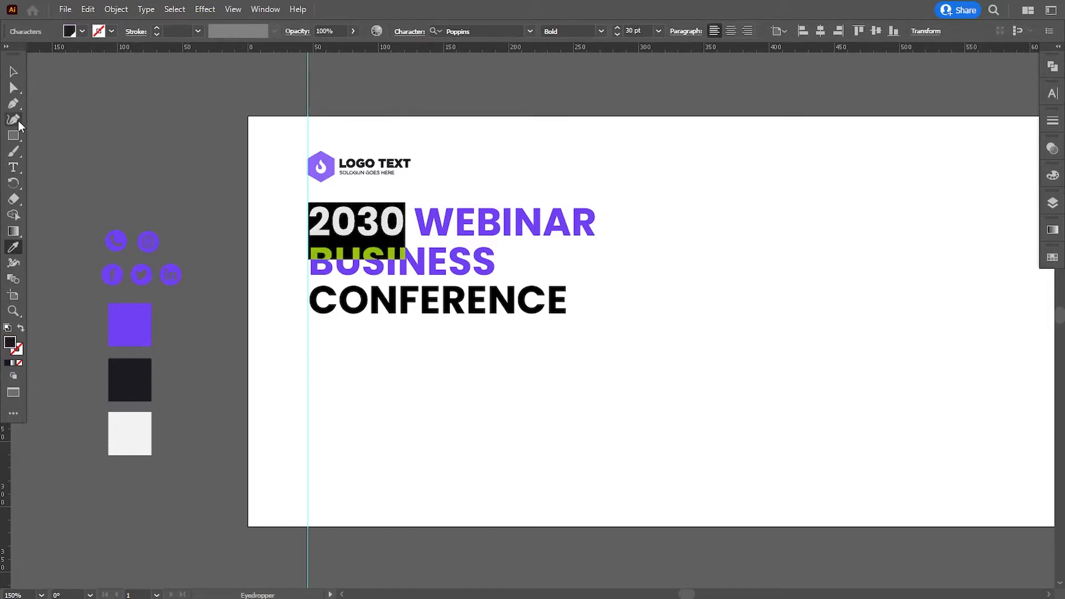
Step: Colour the heading word "CONFERENCE" with the near-black sampled from the dark swatch
{"action": "left_click", "coordinate": [12, 71]}
{"action": "left_click", "coordinate": [37, 156]}
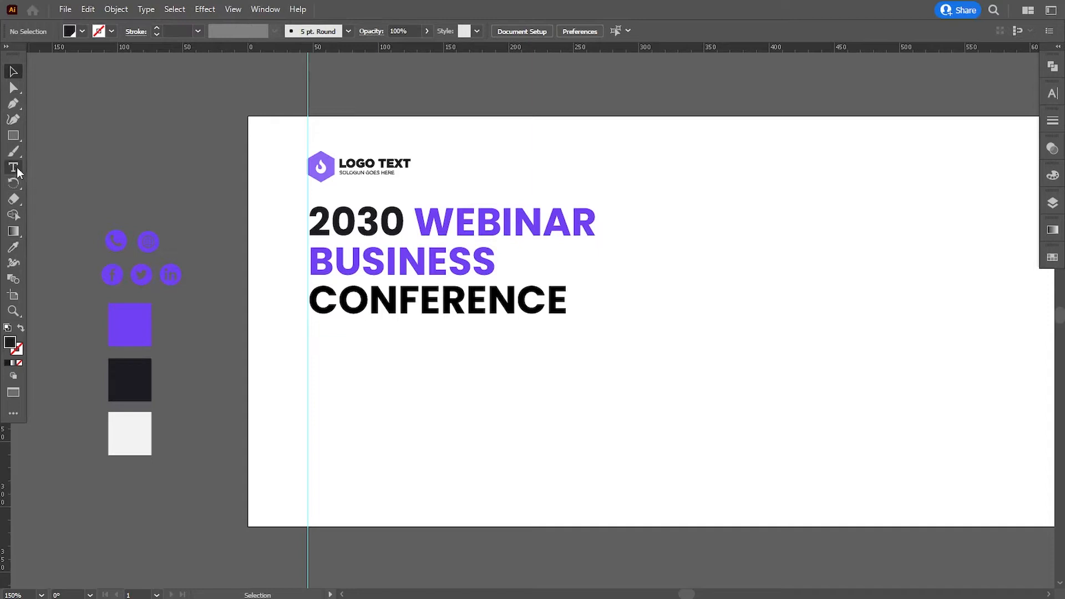
{"action": "left_click", "coordinate": [14, 168]}
{"action": "left_click_drag", "start_coordinate": [311, 308], "coordinate": [585, 317]}
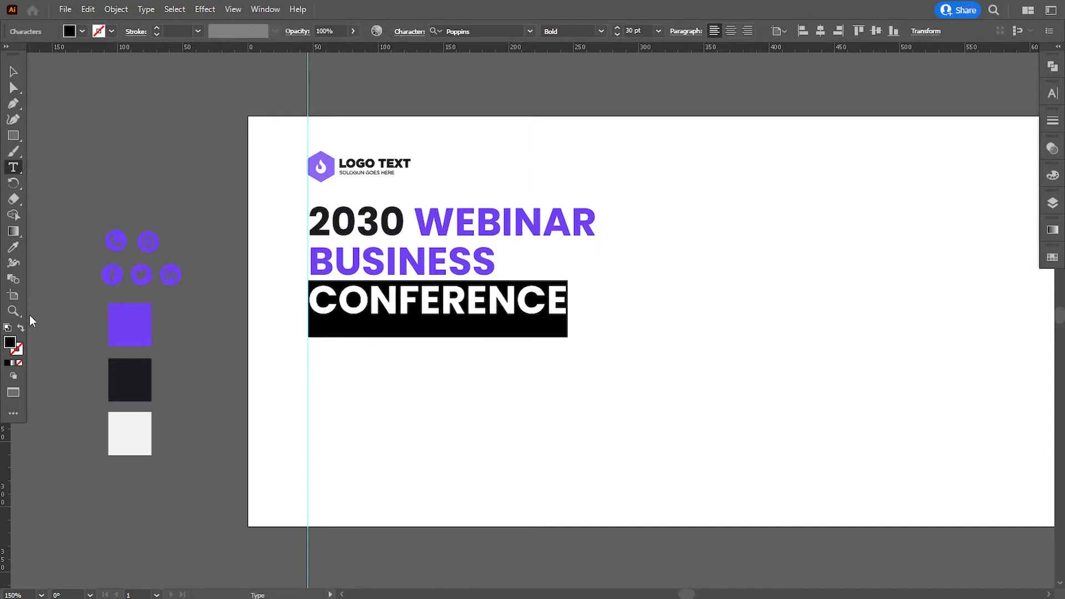
{"action": "left_click", "coordinate": [13, 247]}
{"action": "left_click", "coordinate": [119, 383]}
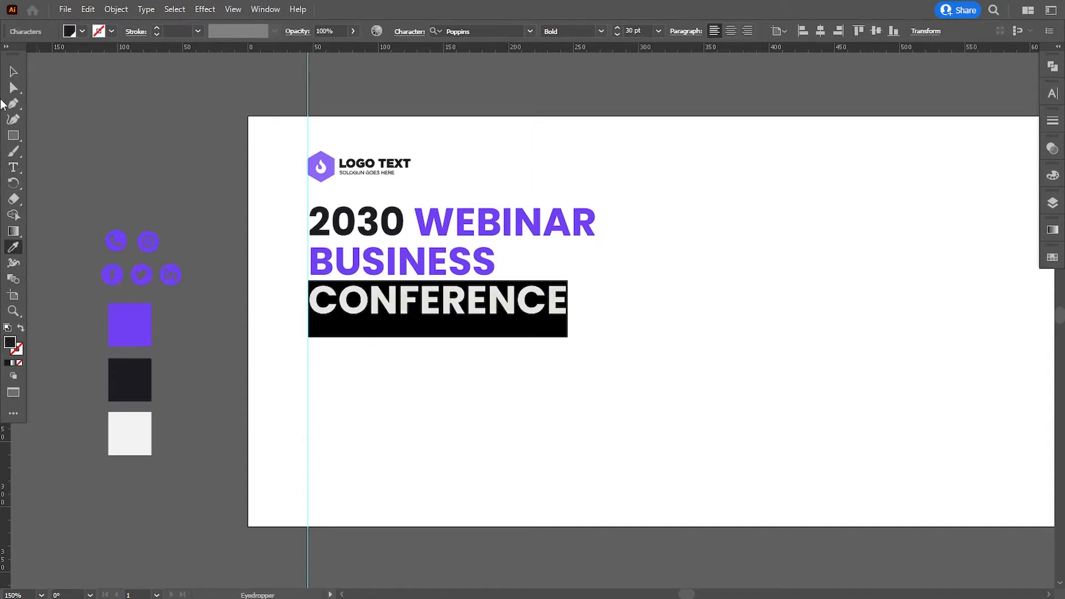
{"action": "left_click", "coordinate": [15, 70]}
{"action": "left_click", "coordinate": [96, 135]}
Step: Add a placeholder paragraph text box beneath the heading in Roboto Regular at 7 pt
{"action": "left_click_drag", "start_coordinate": [405, 387], "coordinate": [362, 376]}
{"action": "left_click", "coordinate": [13, 167]}
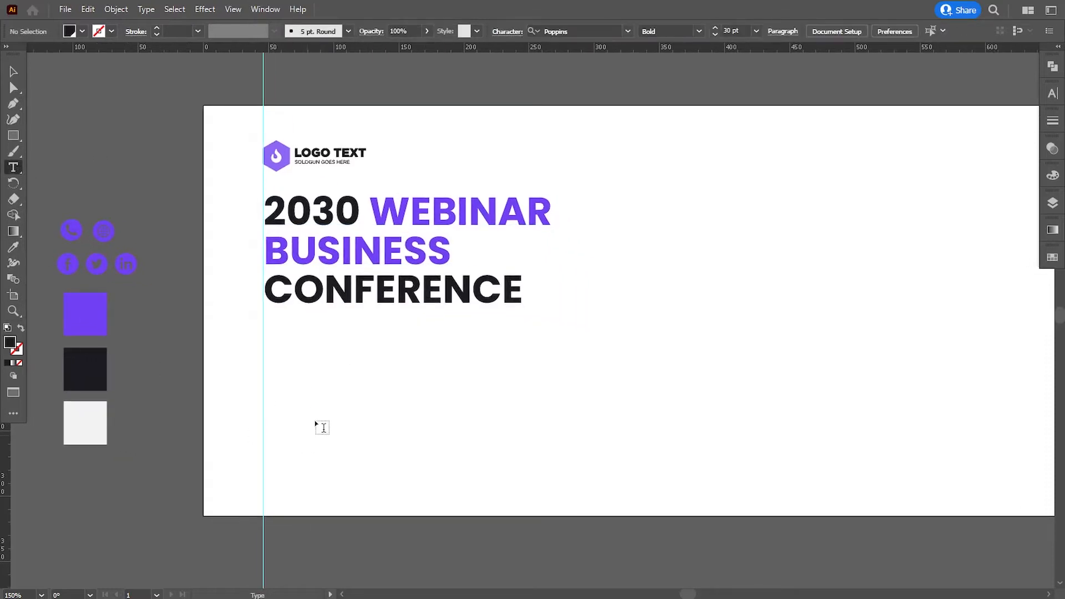
{"action": "left_click", "coordinate": [755, 31]}
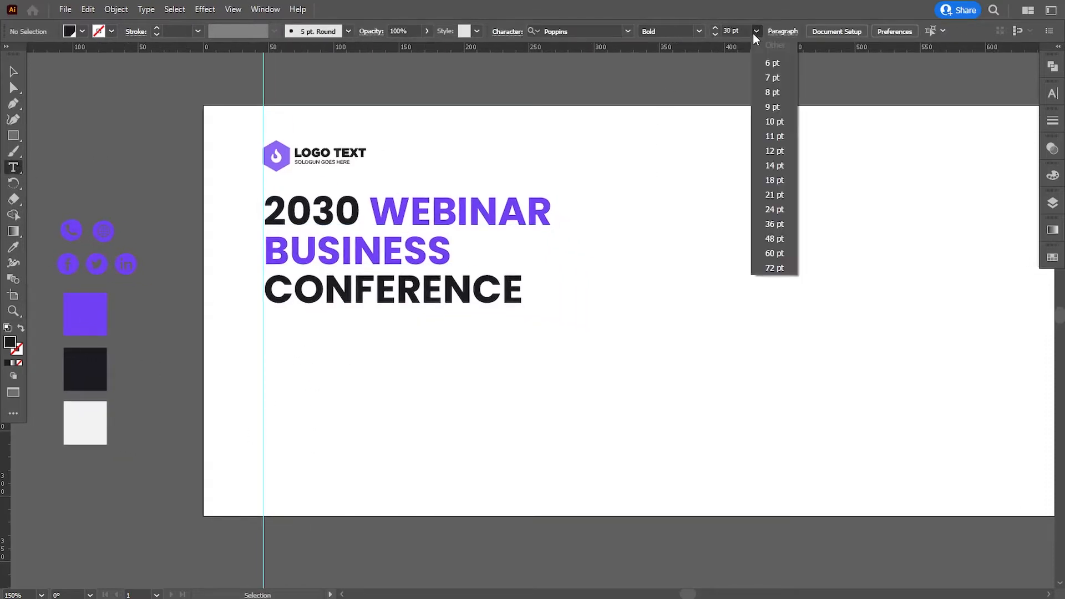
{"action": "left_click", "coordinate": [771, 78]}
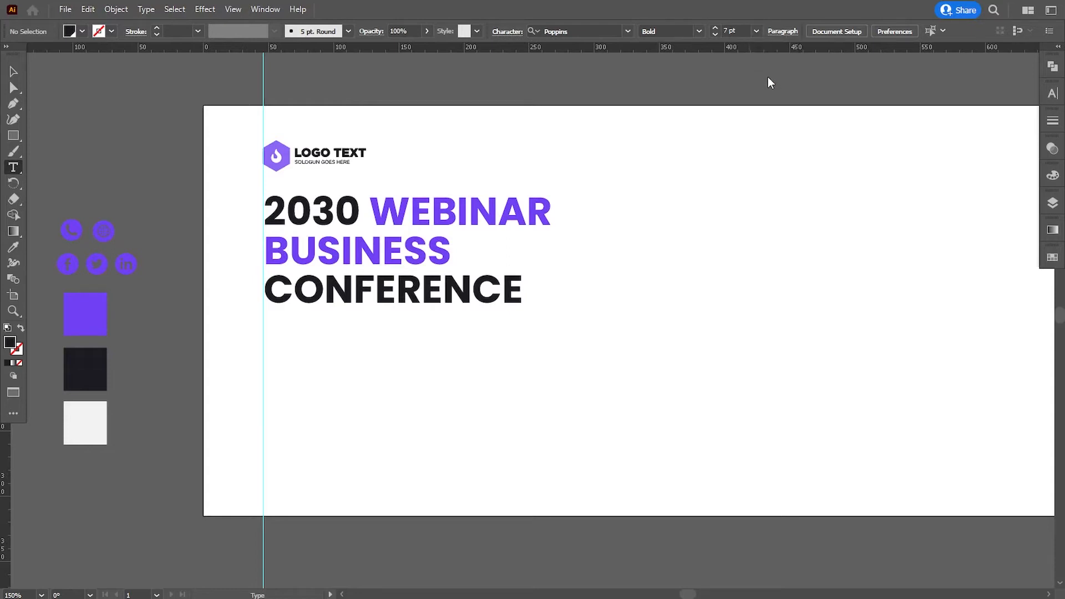
{"action": "left_click", "coordinate": [576, 32]}
{"action": "type", "text": "roboto"}
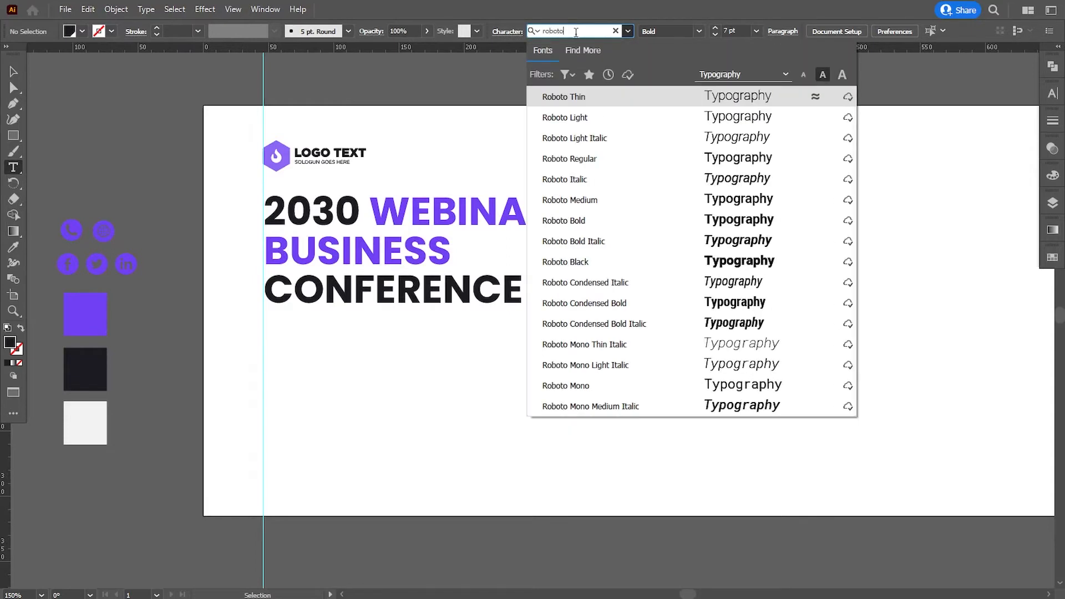
{"action": "left_click", "coordinate": [581, 160]}
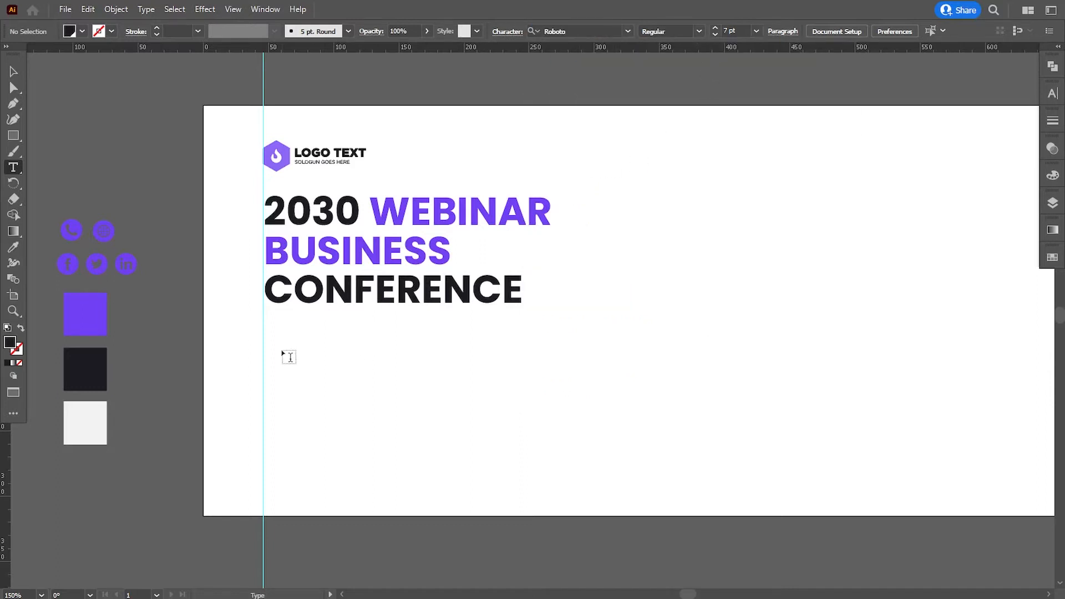
{"action": "left_click_drag", "start_coordinate": [269, 329], "coordinate": [580, 377]}
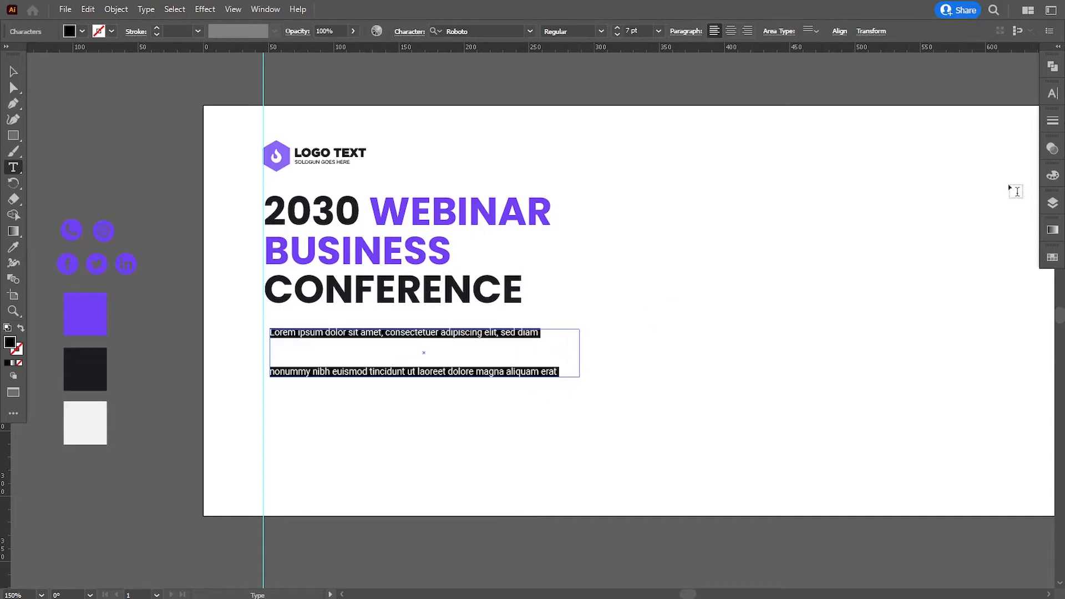
Step: Set the placeholder paragraph's leading to 14 pt and widen its text box slightly
{"action": "left_click", "coordinate": [1052, 93]}
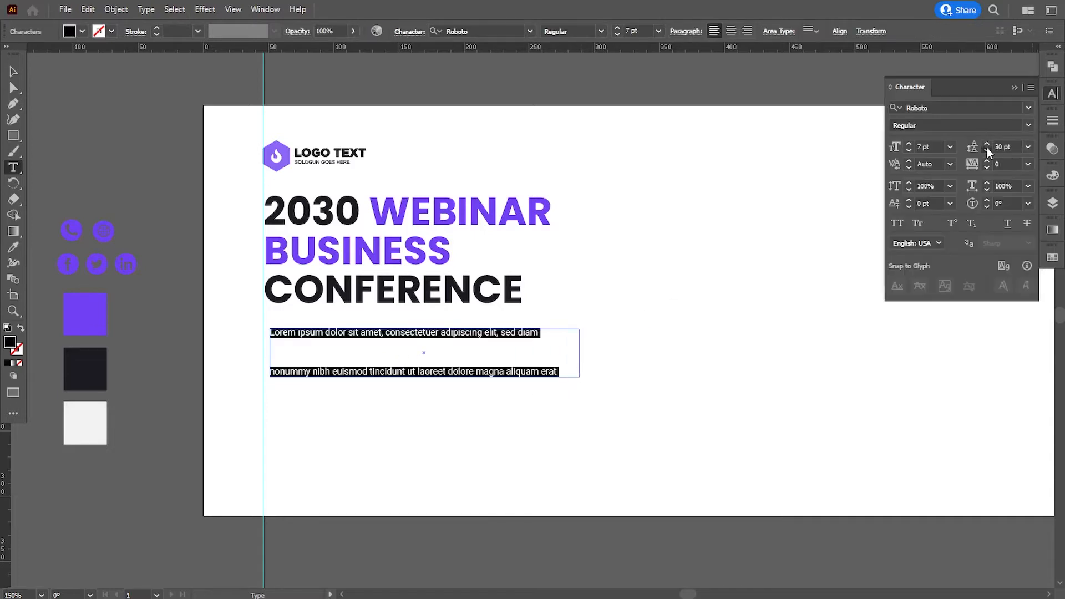
{"action": "left_click_drag", "start_coordinate": [987, 151], "coordinate": [987, 151]}
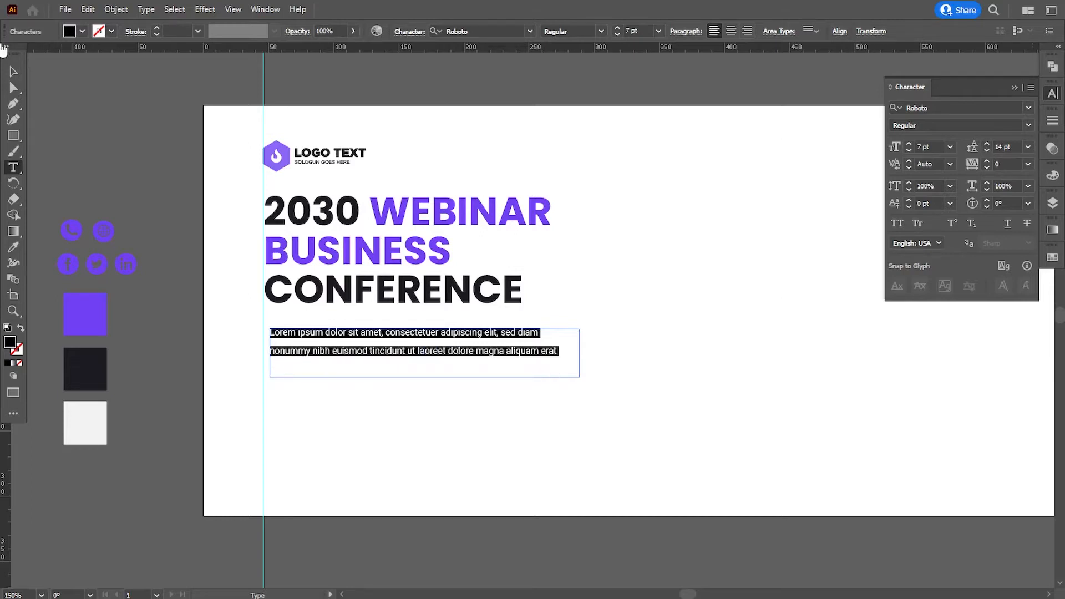
{"action": "left_click", "coordinate": [13, 71]}
{"action": "left_click_drag", "start_coordinate": [581, 354], "coordinate": [593, 354]}
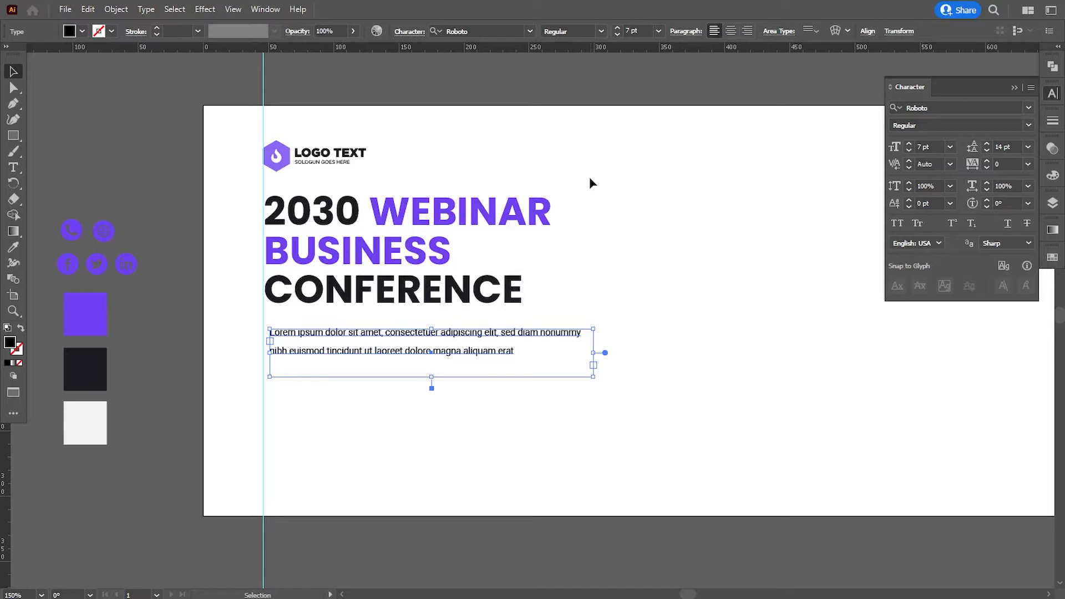
Step: Set the paragraph's font size to 10 pt and extend its text box further to the right
{"action": "double_click", "coordinate": [628, 31]}
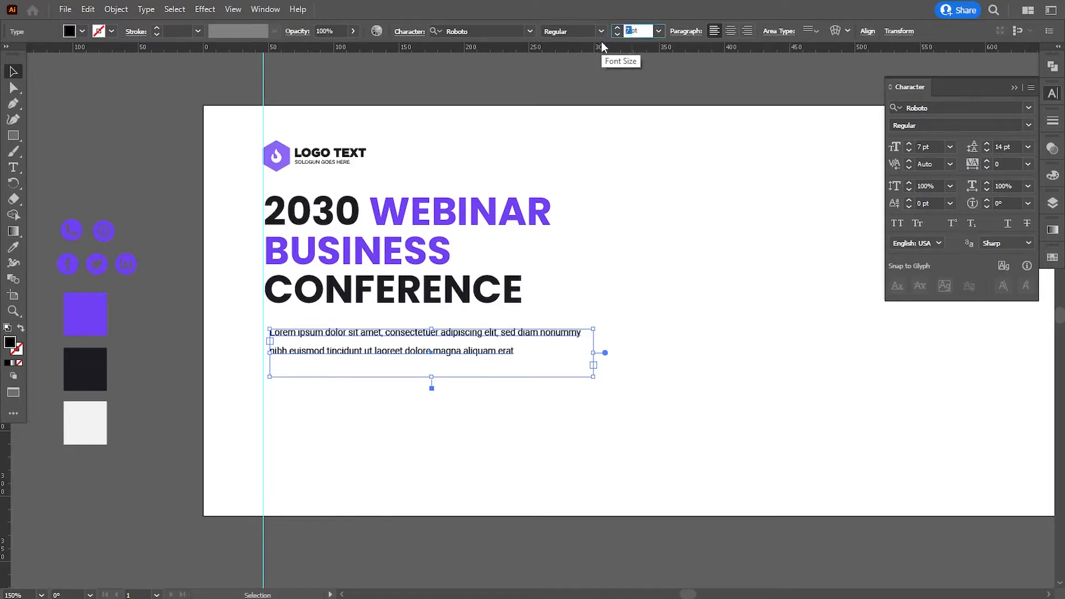
{"action": "type", "text": "10"}
{"action": "key", "text": "Return"}
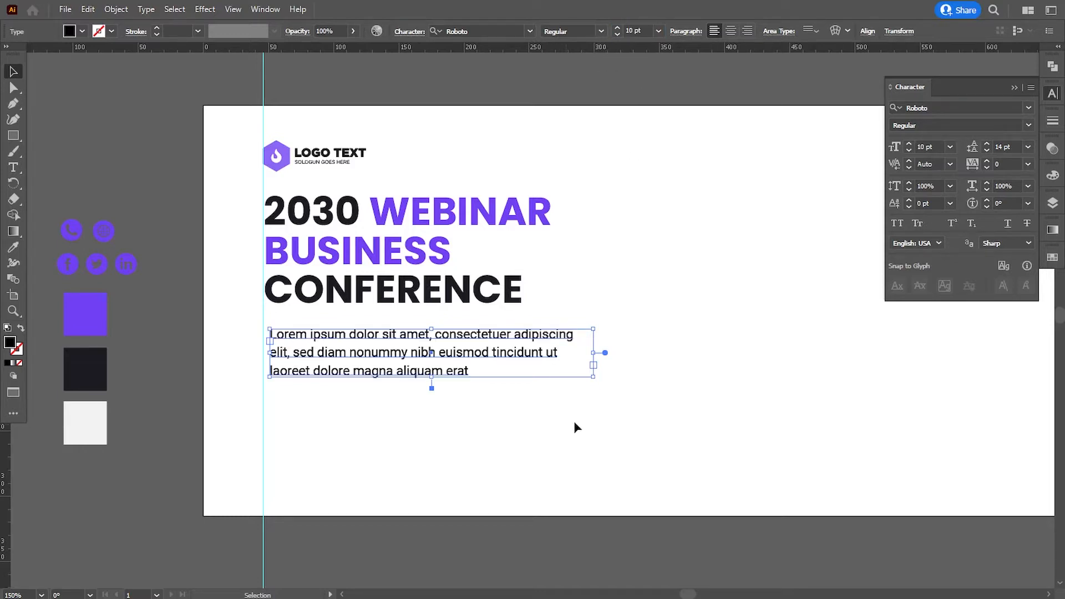
{"action": "mouse_move", "coordinate": [594, 352]}
{"action": "left_mouse_down"}
{"action": "mouse_move", "coordinate": [620, 347]}
{"action": "mouse_move", "coordinate": [610, 347]}
{"action": "left_mouse_up"}
Step: Delete the placeholder text following "sed diam nonummy nibh" in the paragraph
{"action": "left_click", "coordinate": [14, 167]}
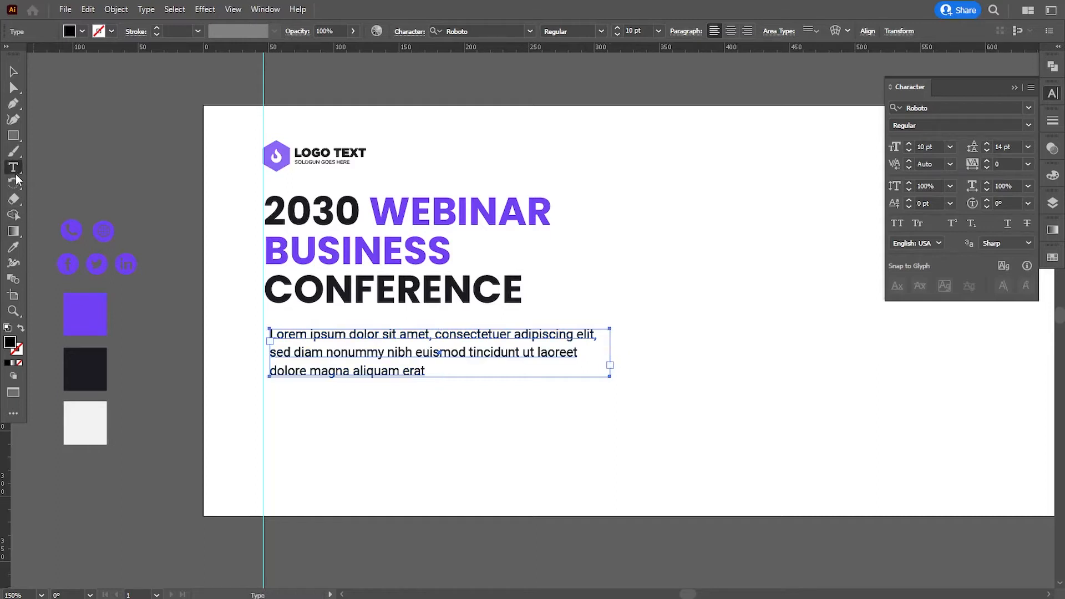
{"action": "left_click_drag", "start_coordinate": [416, 352], "coordinate": [470, 385]}
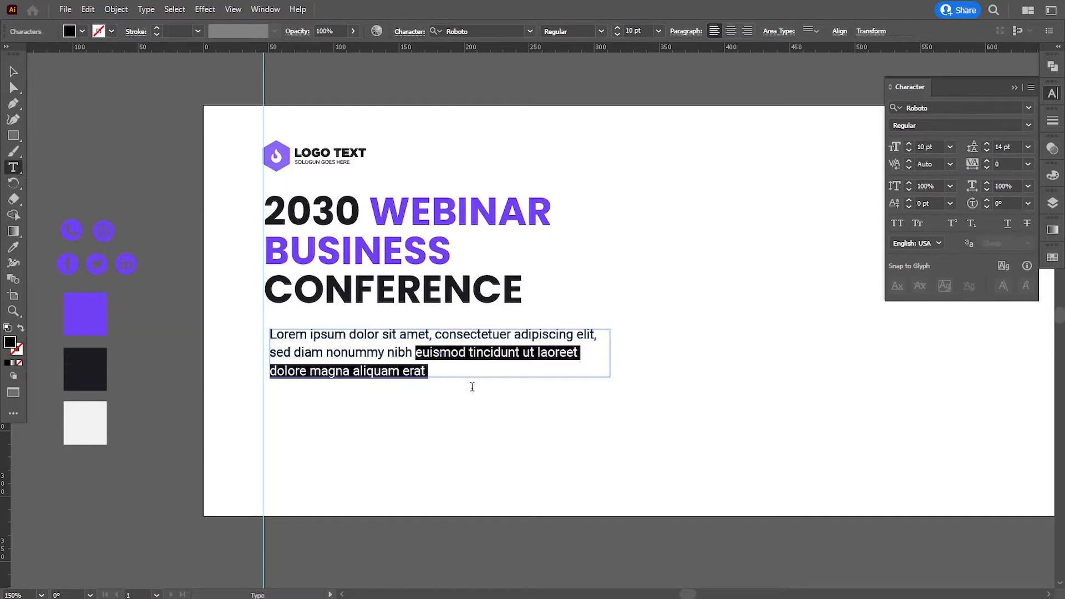
{"action": "key", "text": "BackSpace"}
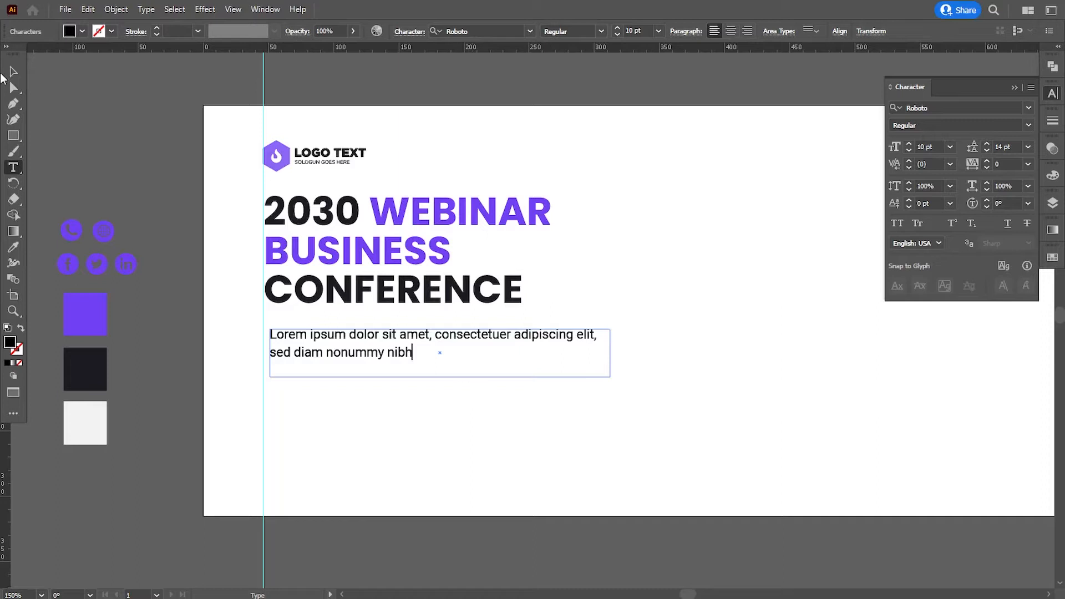
{"action": "key", "text": "Escape"}
Step: Shorten the paragraph's text box to fit two lines and nudge it left to line up with the vertical guide
{"action": "left_click_drag", "start_coordinate": [439, 381], "coordinate": [440, 363]}
{"action": "key", "text": "Left"}
{"action": "key", "text": "Left"}
{"action": "key", "text": "Left"}
{"action": "key", "text": "Left"}
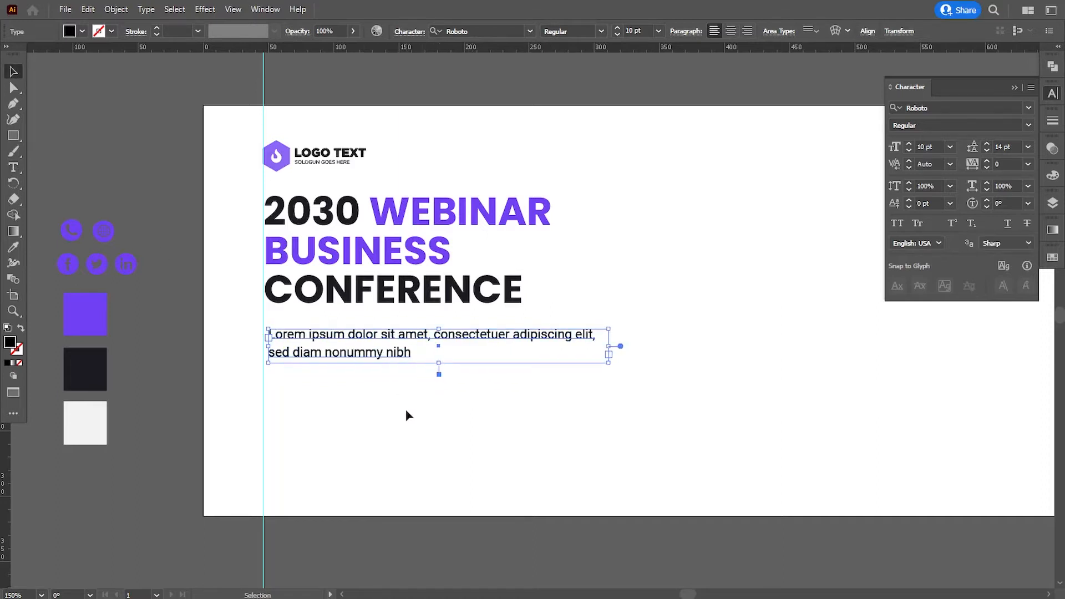
Step: Colour the paragraph text with the near-black sampled from the dark swatch
{"action": "left_click", "coordinate": [14, 247]}
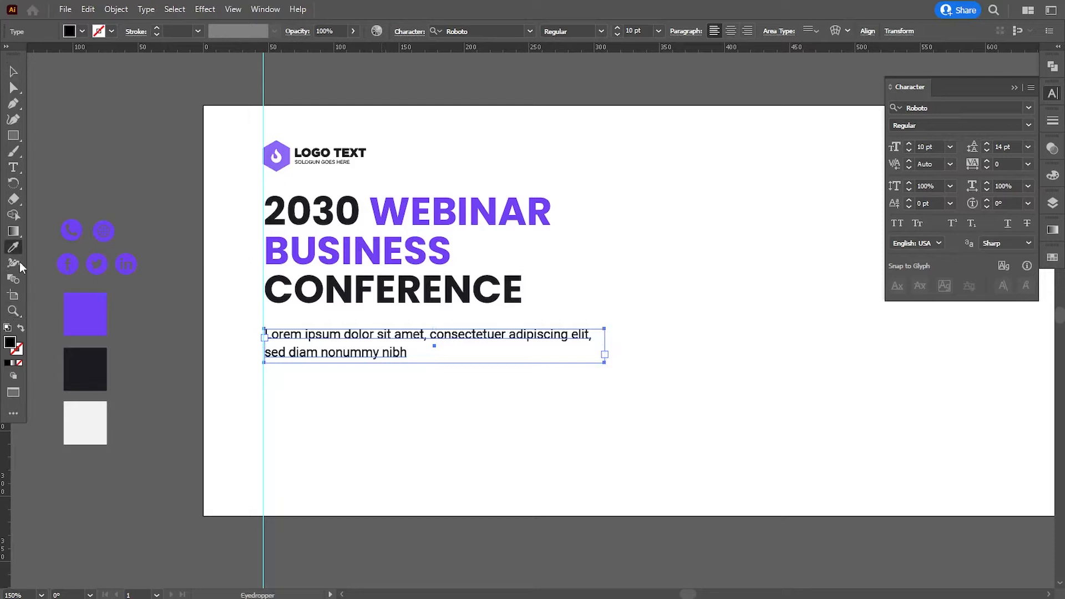
{"action": "left_click", "coordinate": [12, 73]}
{"action": "left_click", "coordinate": [75, 137]}
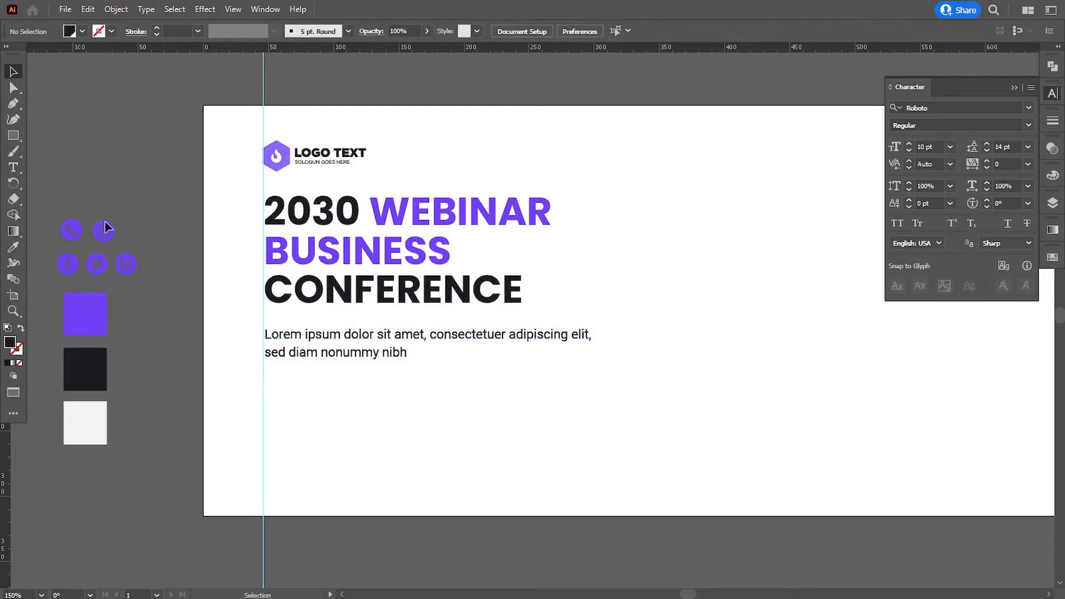
Step: Nudge the paragraph up until it sits close beneath the heading
{"action": "left_click", "coordinate": [308, 357]}
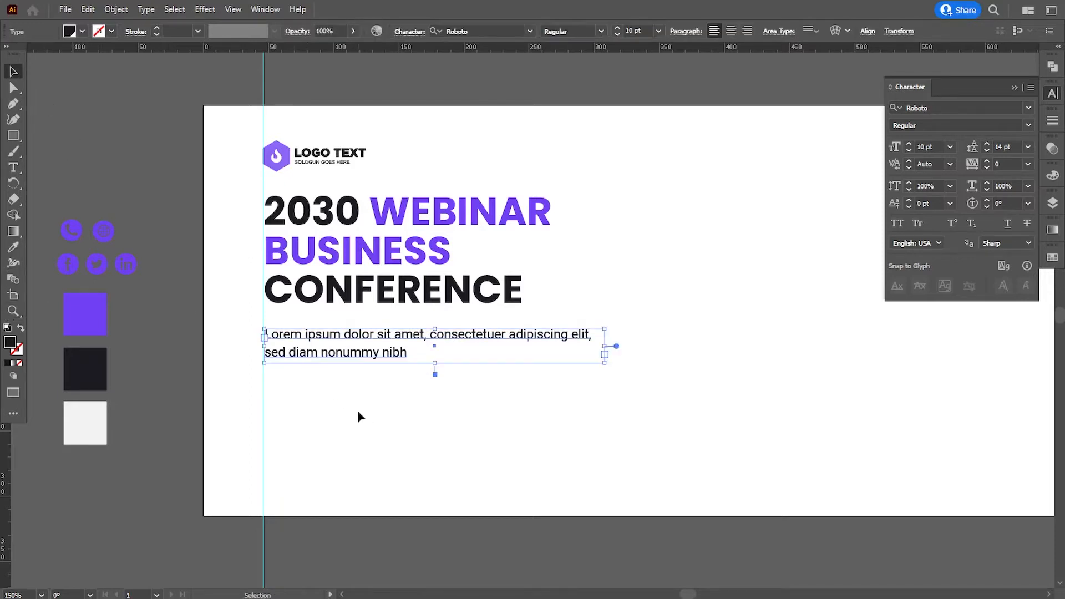
{"action": "key", "text": "Up"}
{"action": "key", "text": "Up"}
{"action": "key", "text": "Up"}
{"action": "key", "text": "Up"}
{"action": "key", "text": "Up"}
{"action": "key", "text": "Up"}
{"action": "key", "text": "Up"}
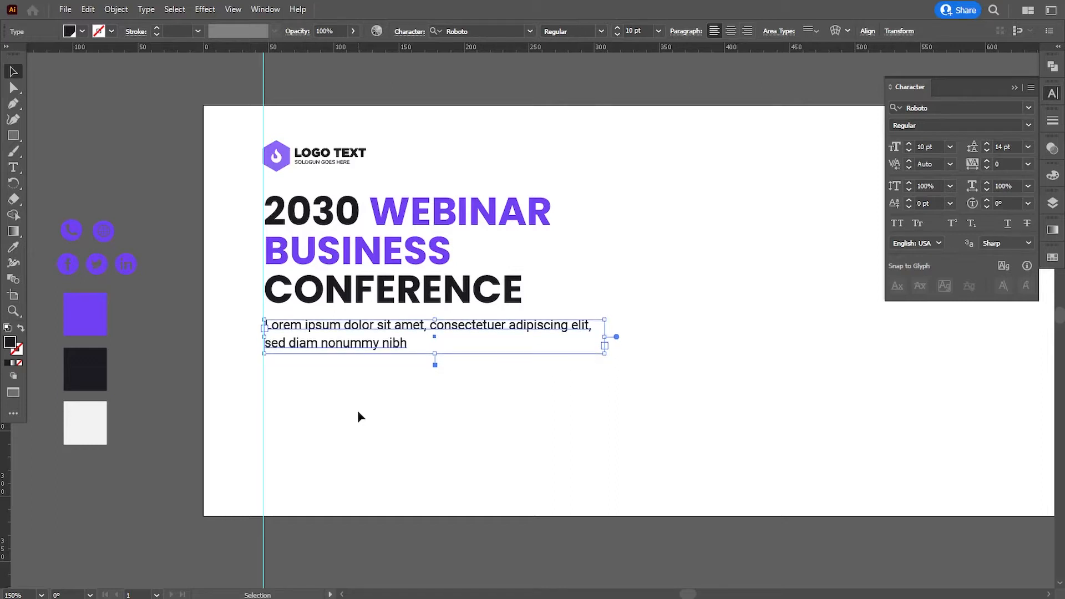
{"action": "key", "text": "Up"}
{"action": "key", "text": "Up"}
{"action": "key", "text": "Up"}
{"action": "left_click", "coordinate": [358, 412]}
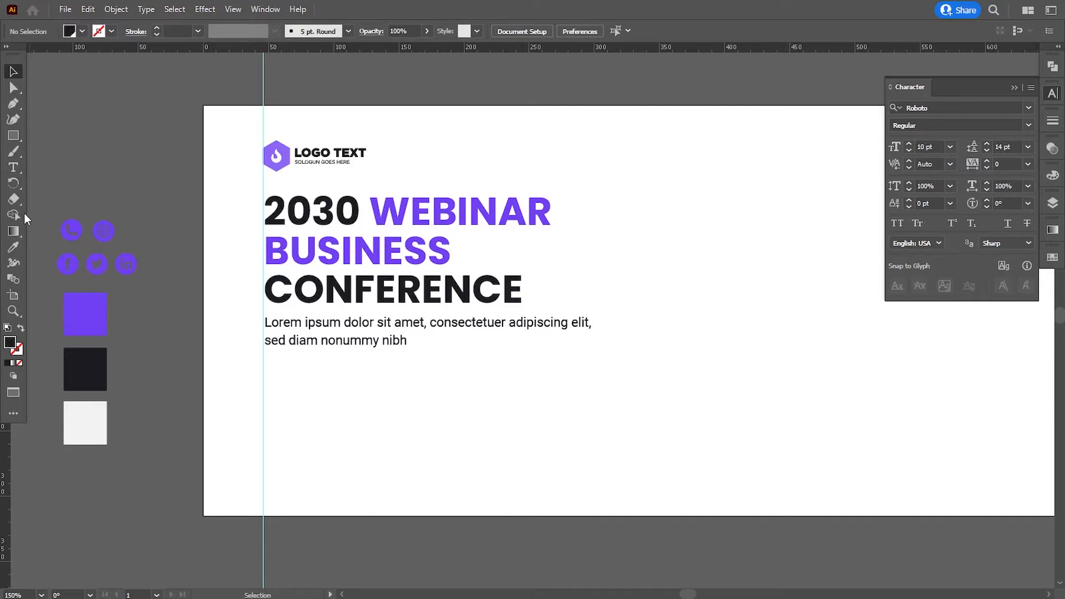
Step: Draw a button rectangle about 100 px wide below the paragraph, starting at the guide, and fill it with the swatch purple
{"action": "left_click", "coordinate": [13, 135]}
{"action": "mouse_move", "coordinate": [264, 384]}
{"action": "left_mouse_down"}
{"action": "mouse_move", "coordinate": [362, 413]}
{"action": "mouse_move", "coordinate": [417, 415]}
{"action": "mouse_move", "coordinate": [394, 411]}
{"action": "left_mouse_up"}
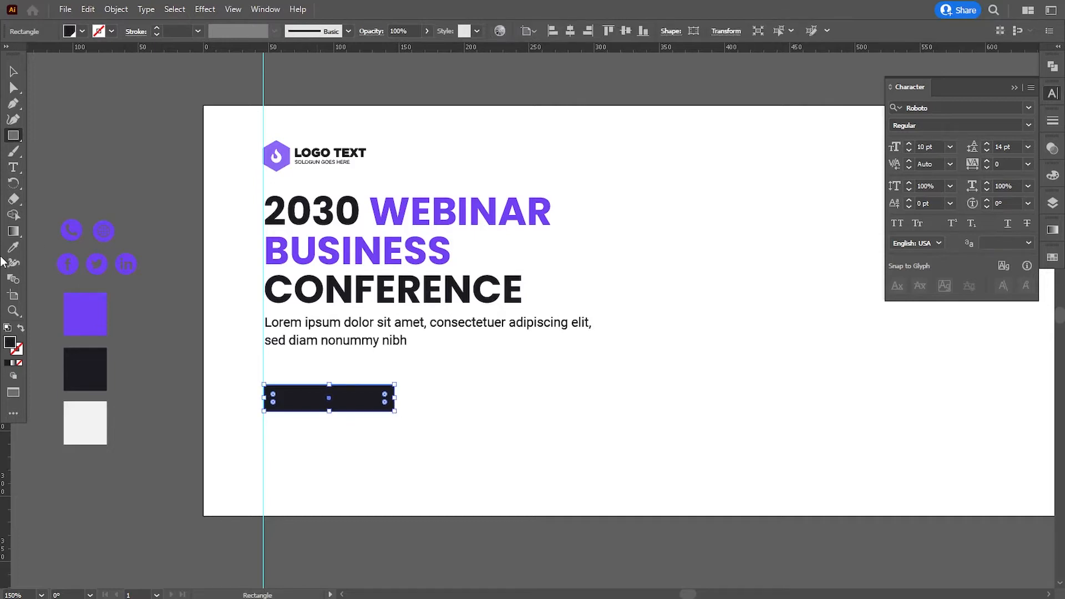
{"action": "left_click", "coordinate": [13, 247]}
{"action": "left_click", "coordinate": [84, 309]}
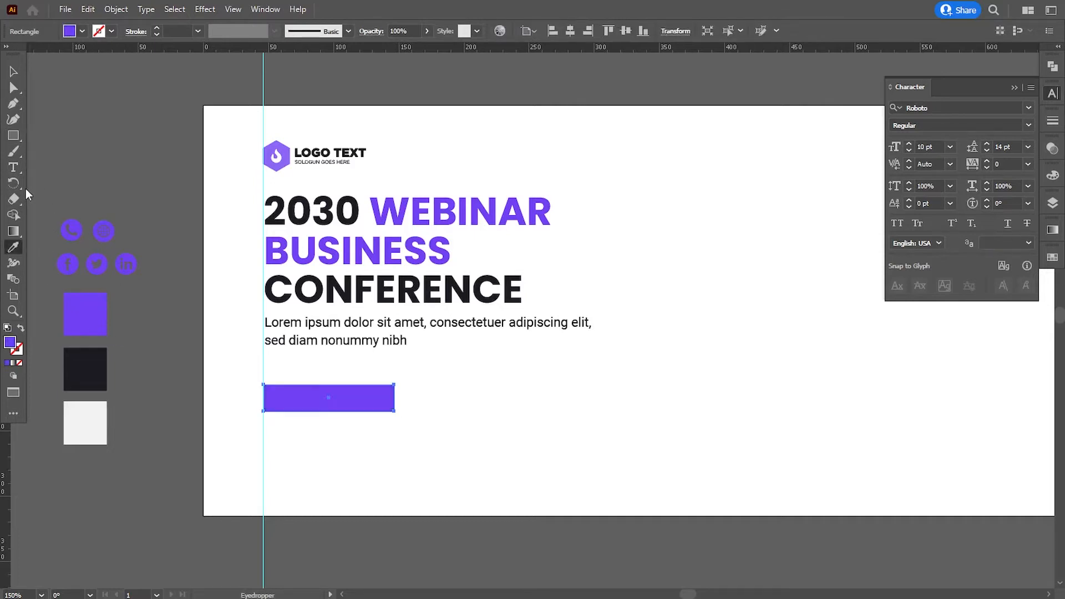
Step: Add the point text "Join Now" on the blank area beside the purple rectangle
{"action": "left_click", "coordinate": [13, 167]}
{"action": "left_click", "coordinate": [463, 431]}
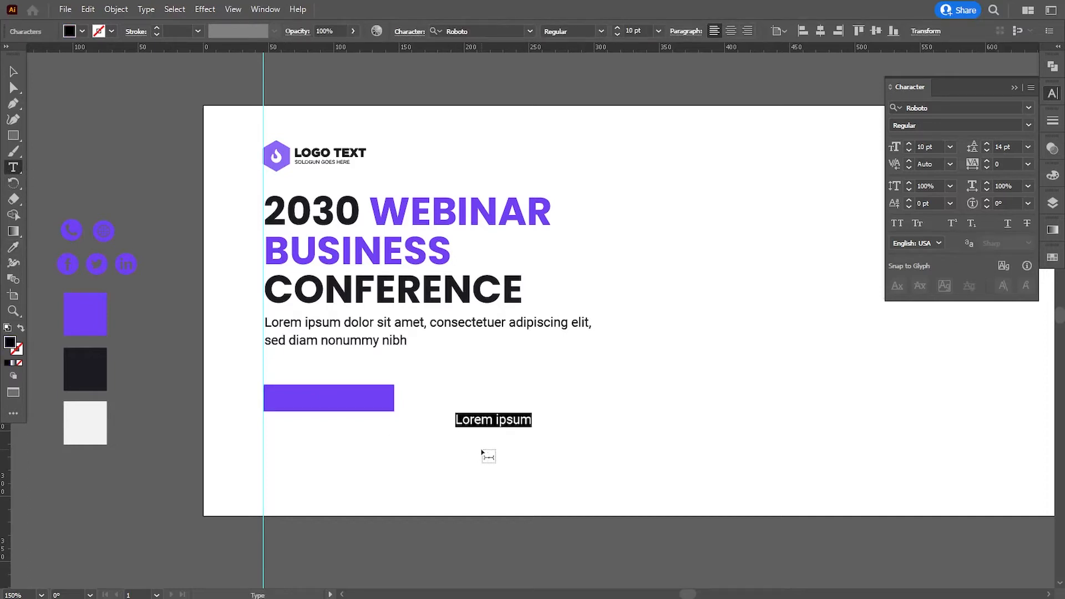
{"action": "type", "text": "Join "}
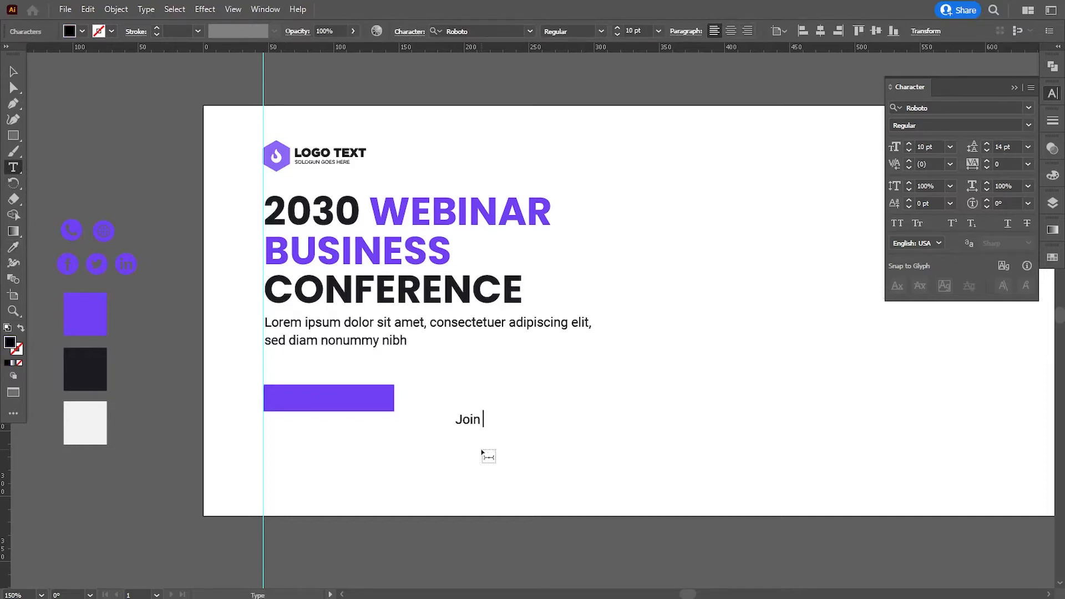
{"action": "type", "text": "Now"}
{"action": "left_click", "coordinate": [15, 71]}
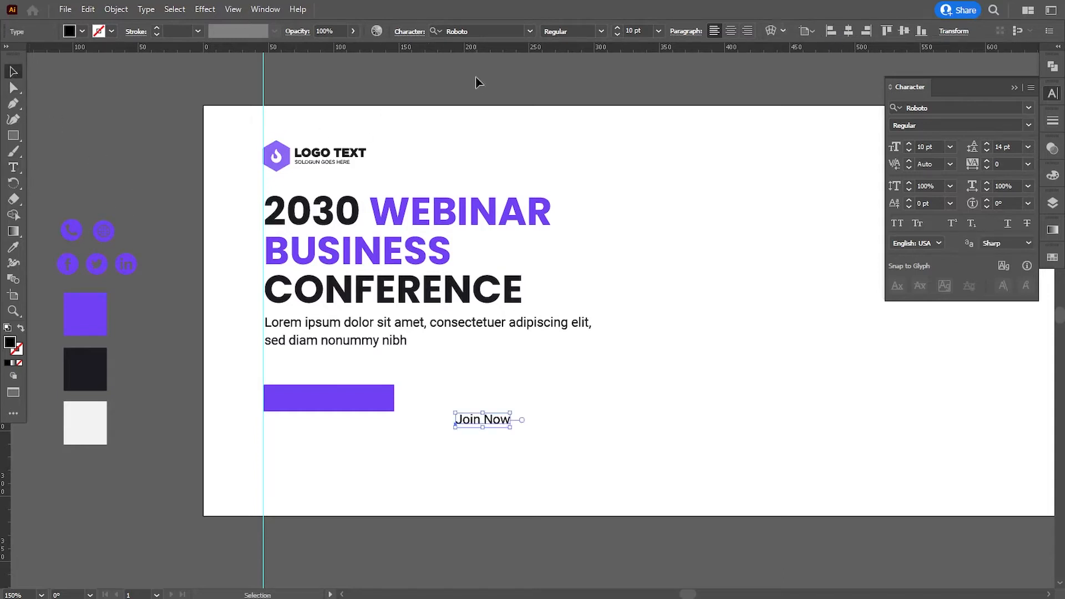
Step: Format the "Join Now" text in Poppins Bold at 12 pt
{"action": "left_click", "coordinate": [513, 30]}
{"action": "type", "text": "popp"}
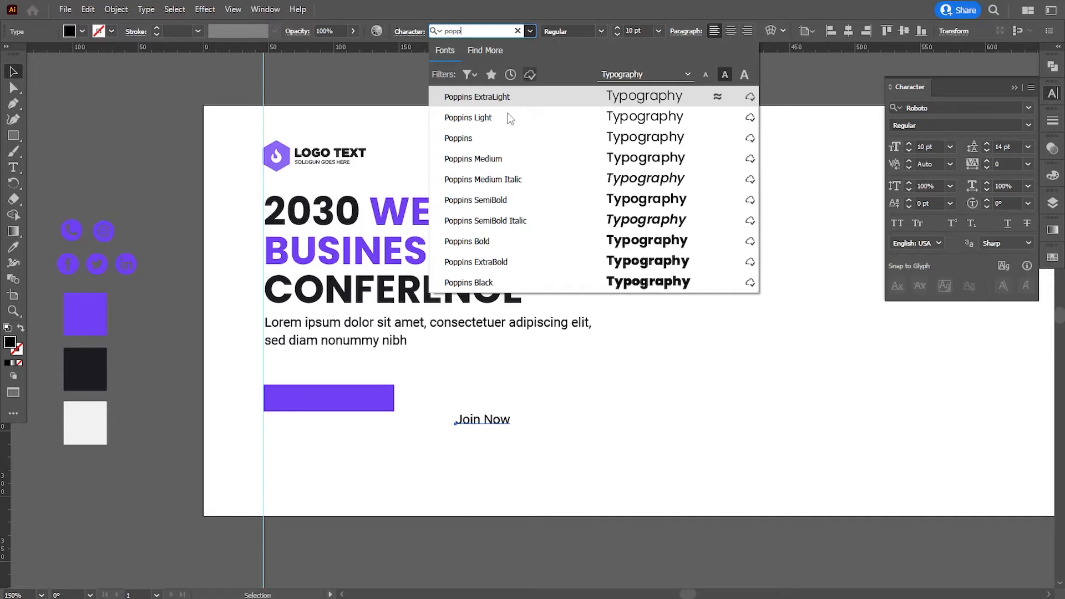
{"action": "left_click", "coordinate": [479, 241]}
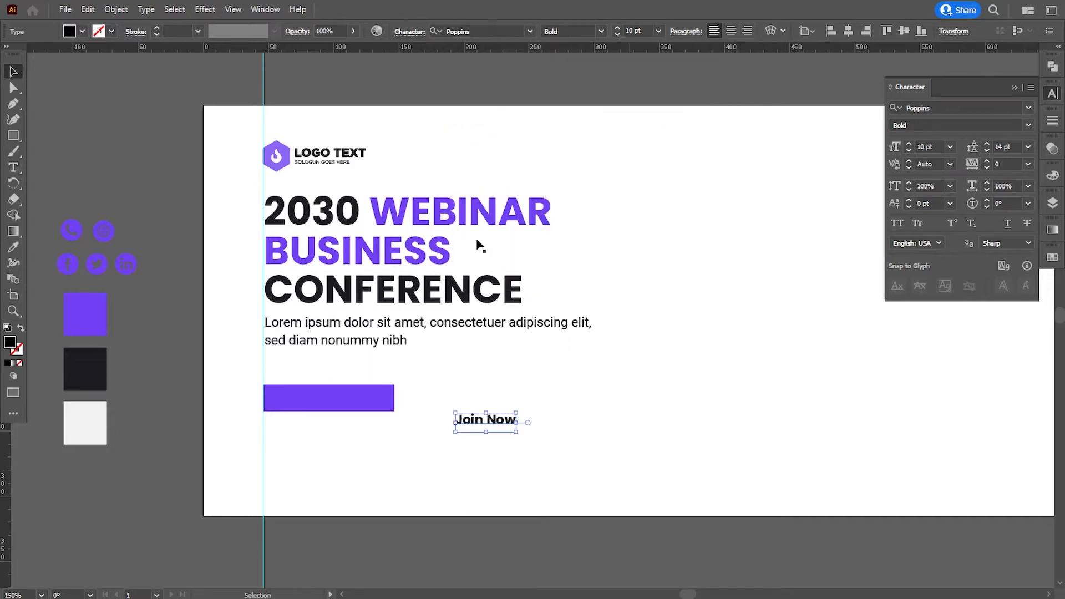
{"action": "double_click", "coordinate": [634, 30]}
{"action": "type", "text": "12"}
{"action": "key", "text": "Return"}
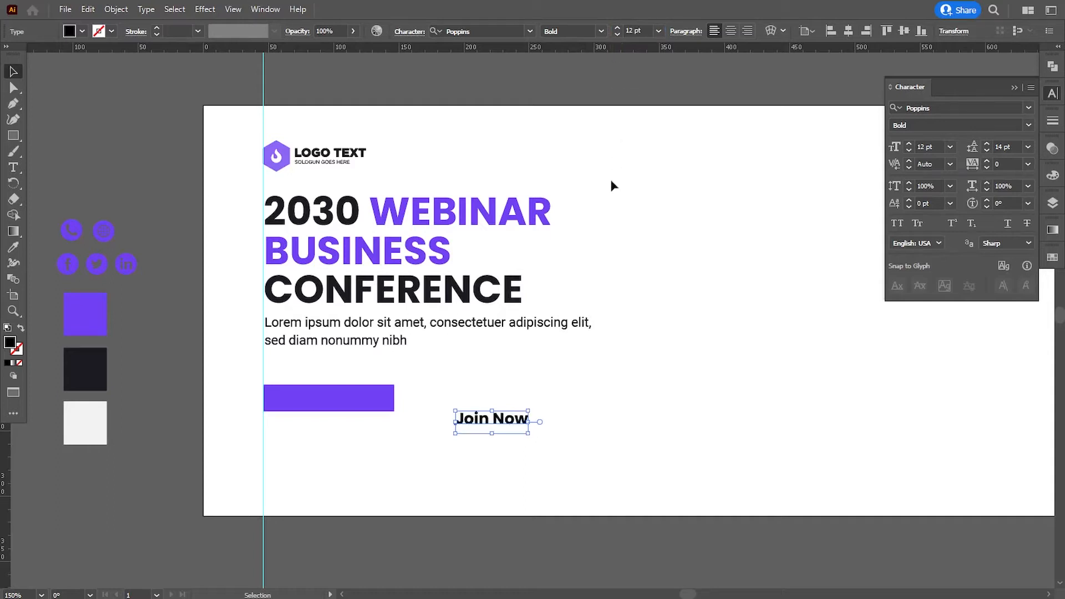
{"action": "left_click", "coordinate": [614, 472]}
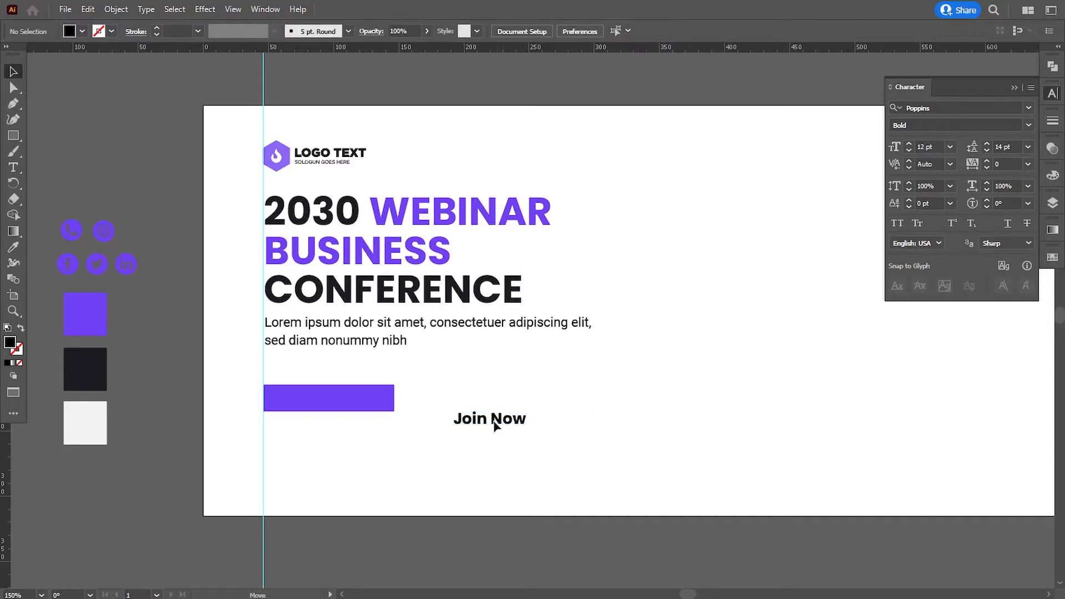
Step: Move "Join Now" onto the middle of the purple rectangle and colour the text white
{"action": "left_click_drag", "start_coordinate": [498, 426], "coordinate": [338, 404]}
{"action": "double_click", "coordinate": [11, 343]}
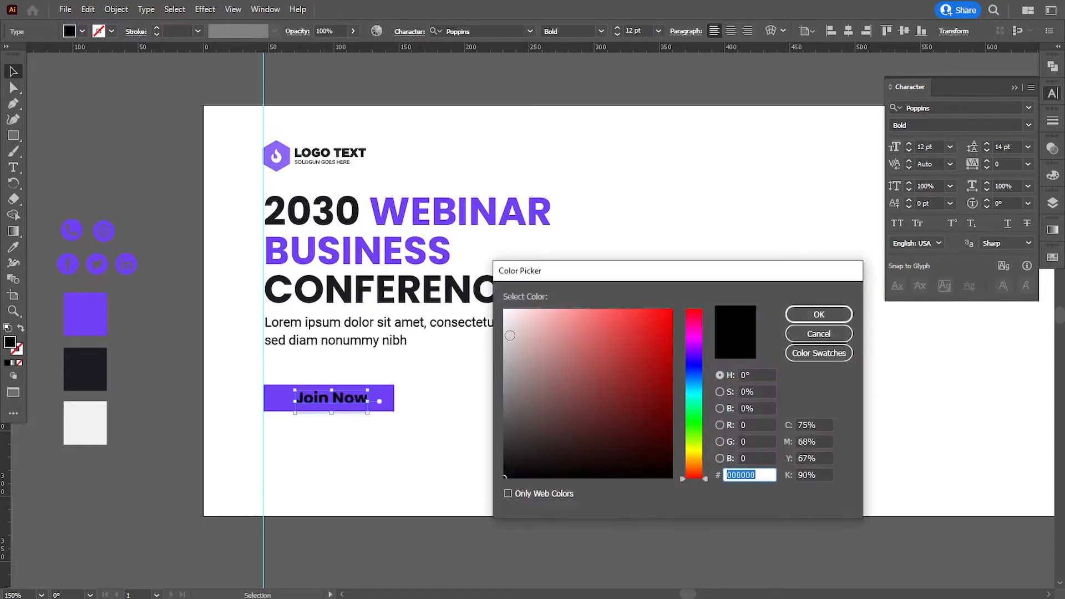
{"action": "left_click_drag", "start_coordinate": [509, 335], "coordinate": [482, 290]}
{"action": "left_click", "coordinate": [787, 315]}
{"action": "left_click", "coordinate": [491, 409]}
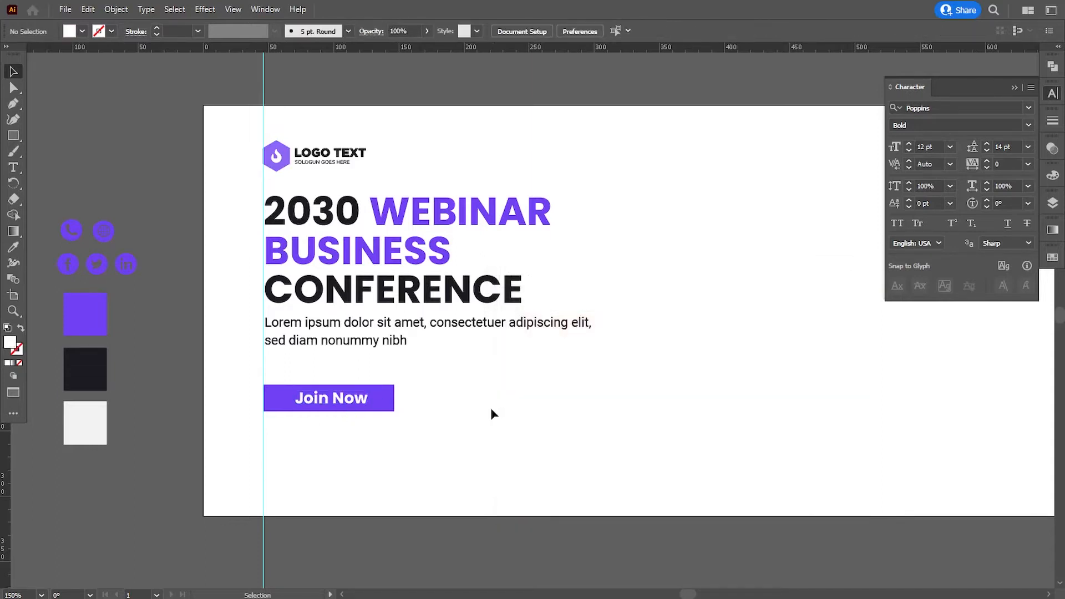
Step: Make the purple button rectangle slightly taller around the "Join Now" text
{"action": "left_click", "coordinate": [387, 409]}
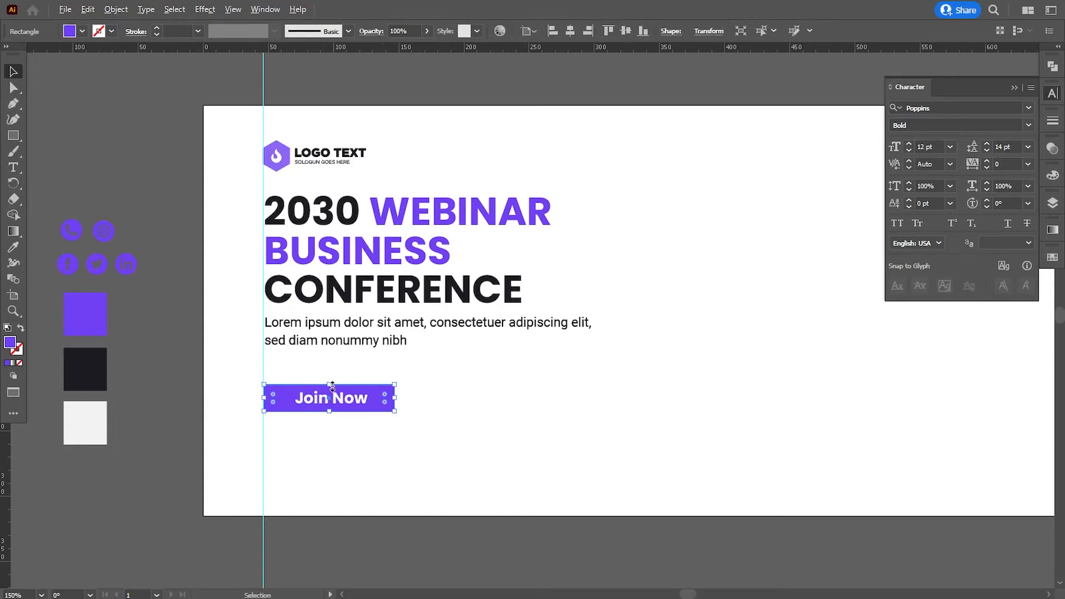
{"action": "left_click_drag", "start_coordinate": [331, 385], "coordinate": [316, 384]}
{"action": "left_click", "coordinate": [365, 432]}
Step: Convert the button's "Join Now" text to outlines and centre it horizontally and vertically on the purple rectangle
{"action": "left_click", "coordinate": [145, 10]}
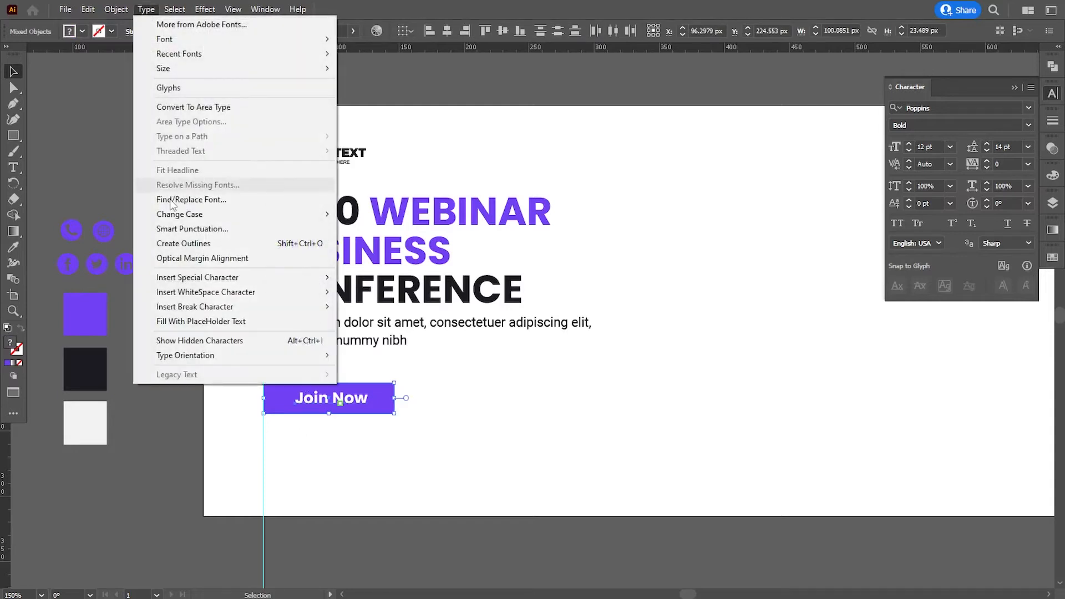
{"action": "left_click", "coordinate": [168, 244]}
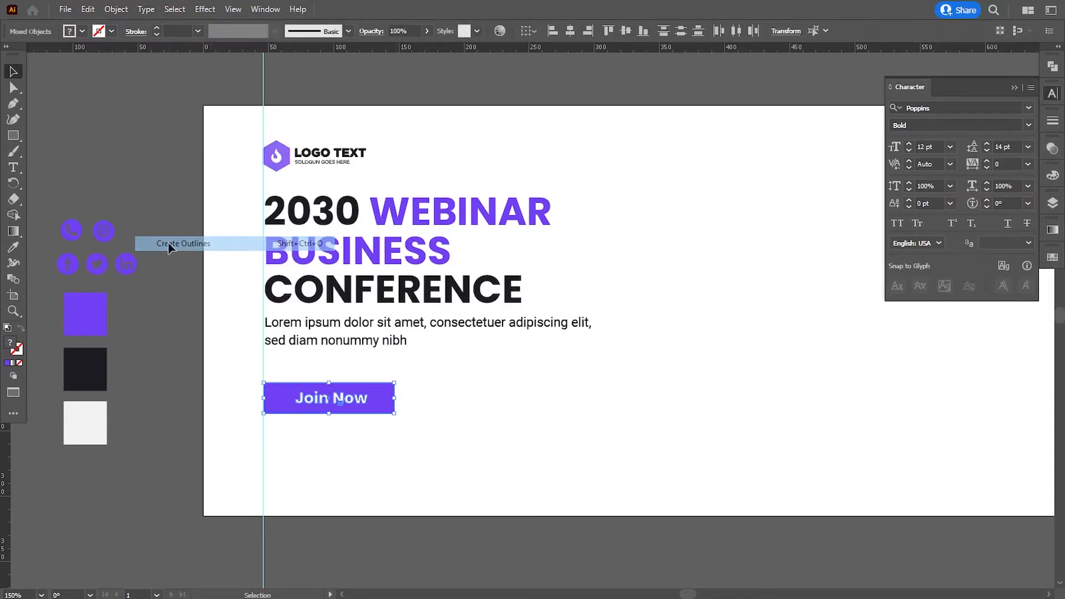
{"action": "left_click", "coordinate": [570, 31]}
{"action": "left_click", "coordinate": [626, 31]}
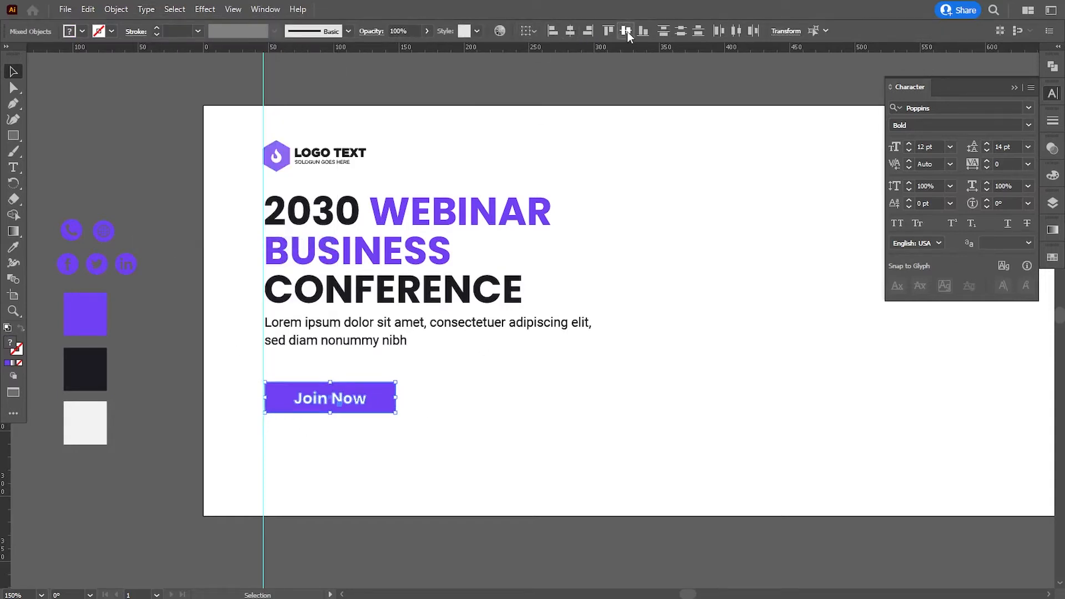
{"action": "left_click", "coordinate": [477, 400]}
Step: Move the purple rectangle together with its "Join Now" label slightly up, closer to the paragraph
{"action": "left_click_drag", "start_coordinate": [356, 430], "coordinate": [315, 380]}
{"action": "key", "text": "Up"}
{"action": "key", "text": "Up"}
{"action": "key", "text": "Up"}
{"action": "key", "text": "Up"}
{"action": "key", "text": "Up"}
{"action": "key", "text": "Up"}
{"action": "key", "text": "Up"}
{"action": "key", "text": "Up"}
{"action": "key", "text": "Up"}
{"action": "key", "text": "Up"}
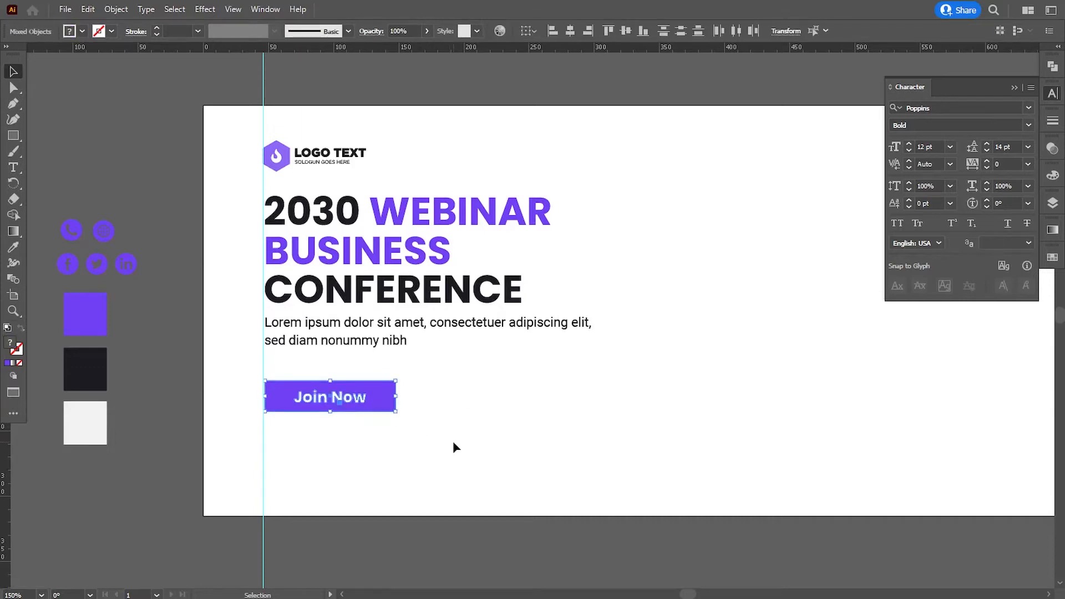
{"action": "key", "text": "Down"}
{"action": "key", "text": "Down"}
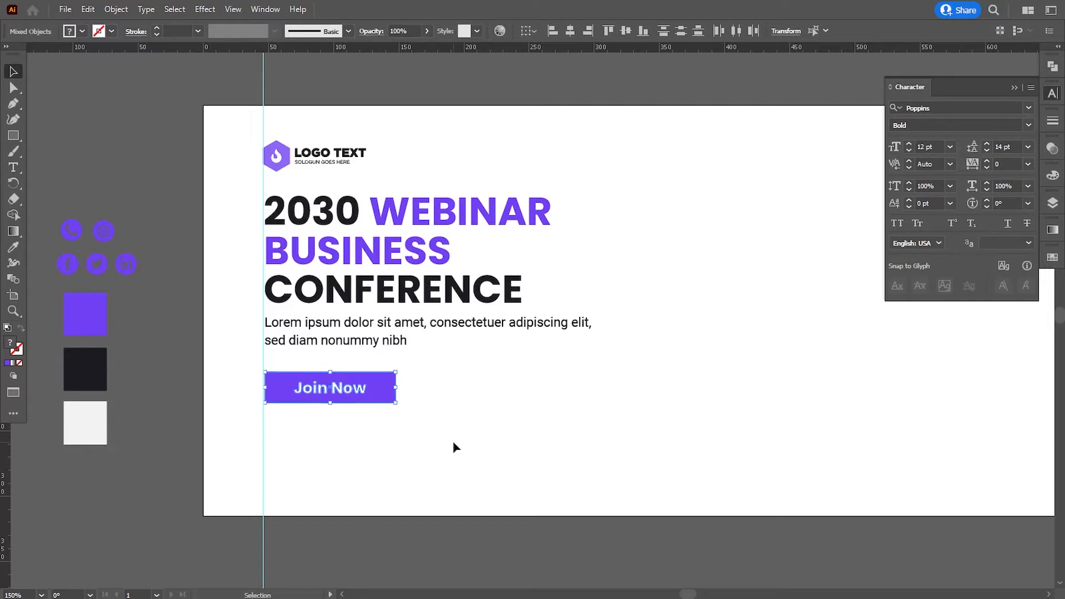
{"action": "left_click", "coordinate": [454, 442]}
Step: Place the phone icon below the "Join Now" button, flush with the button's left edge
{"action": "left_click_drag", "start_coordinate": [74, 238], "coordinate": [272, 440]}
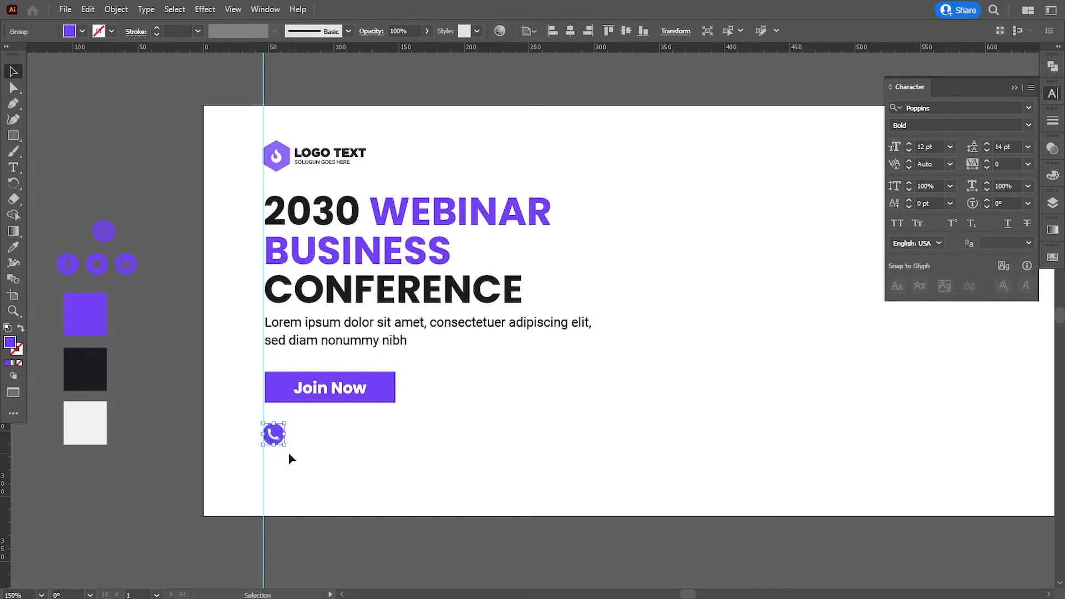
{"action": "key", "text": "Right"}
{"action": "key", "text": "Right"}
{"action": "key", "text": "Right"}
{"action": "key", "text": "Down"}
{"action": "key", "text": "Down"}
{"action": "key", "text": "Down"}
{"action": "left_click", "coordinate": [300, 465]}
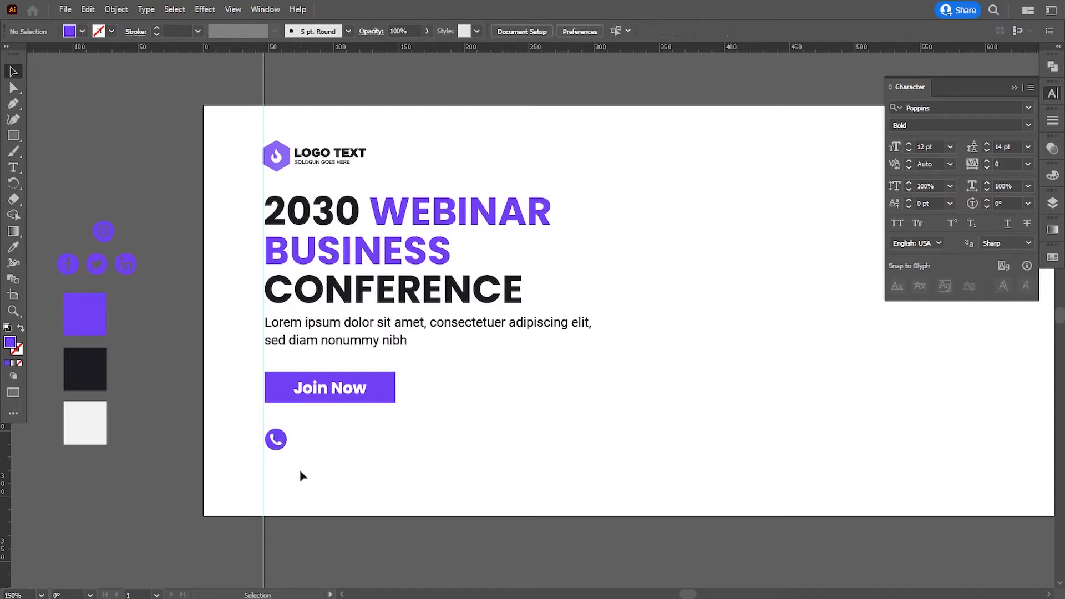
Step: Add the contact phone number as point text beside the phone icon
{"action": "left_click", "coordinate": [13, 167]}
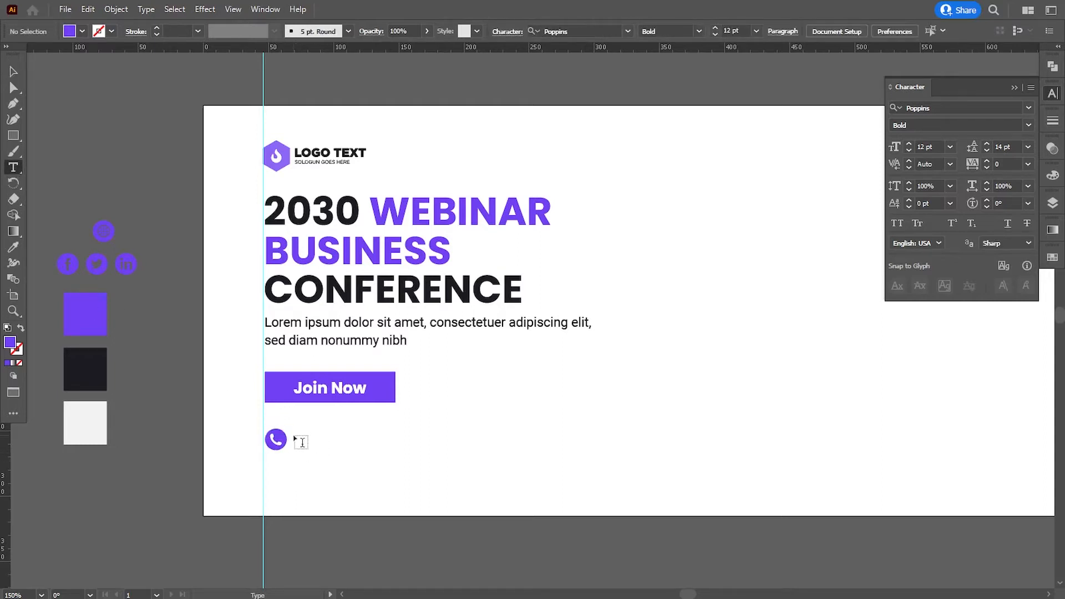
{"action": "left_click", "coordinate": [295, 437]}
{"action": "type", "text": "000"}
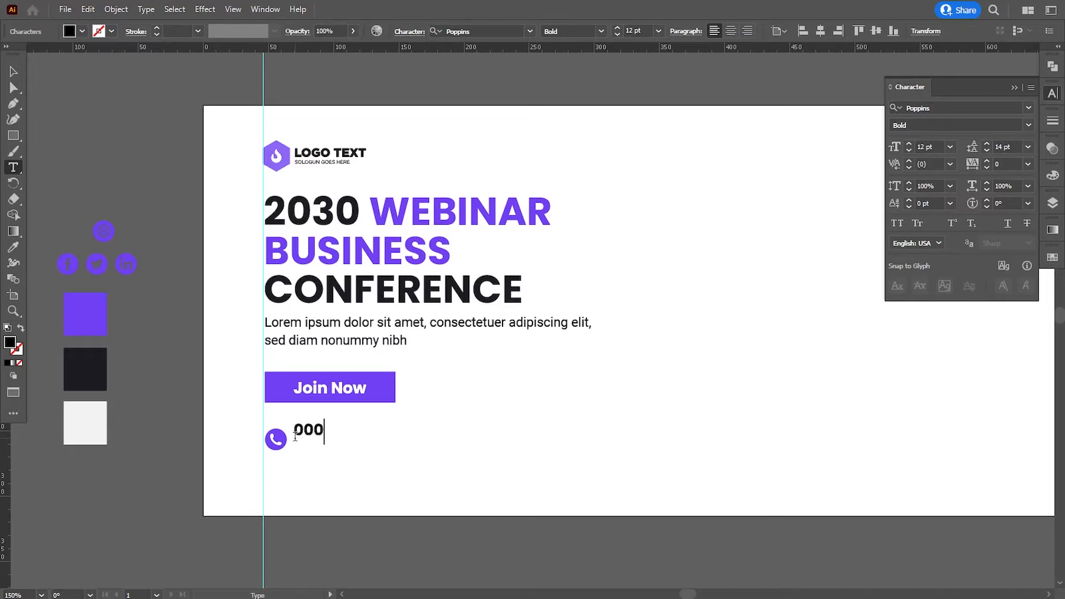
{"action": "type", "text": " 123 456 "}
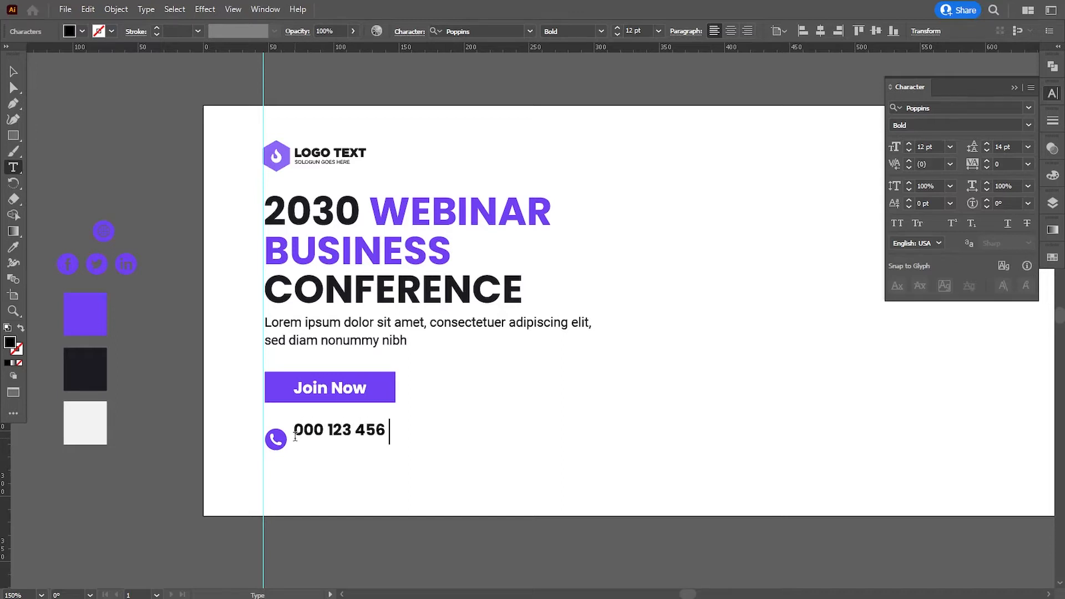
{"action": "type", "text": "789"}
{"action": "key", "text": "Escape"}
Step: Format the phone number text in Roboto Regular at 10 pt
{"action": "left_click", "coordinate": [466, 31]}
{"action": "type", "text": "robo"}
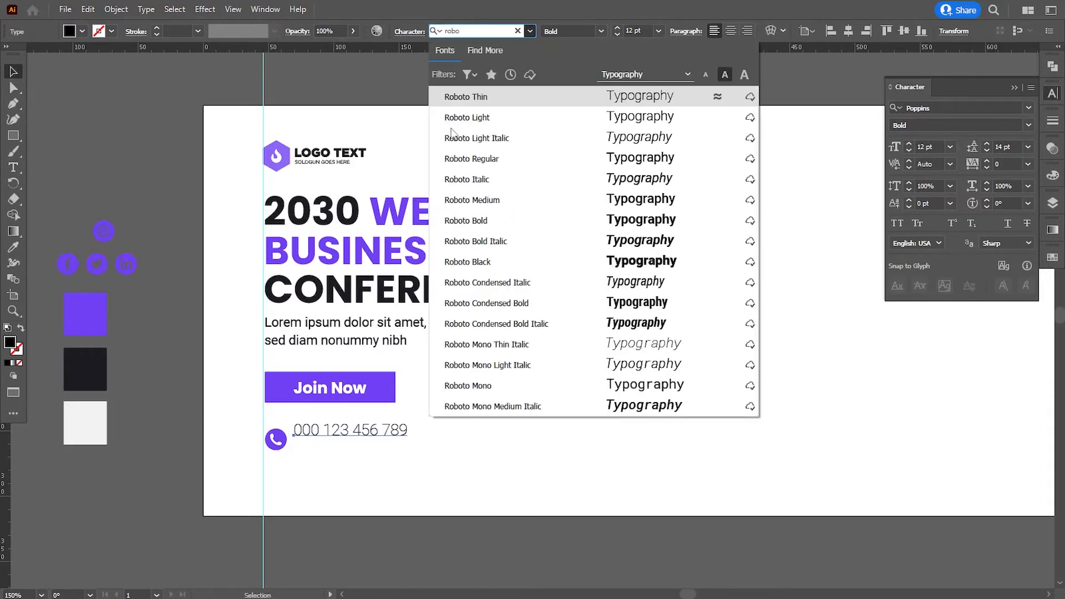
{"action": "left_click", "coordinate": [488, 161]}
{"action": "left_click", "coordinate": [632, 31]}
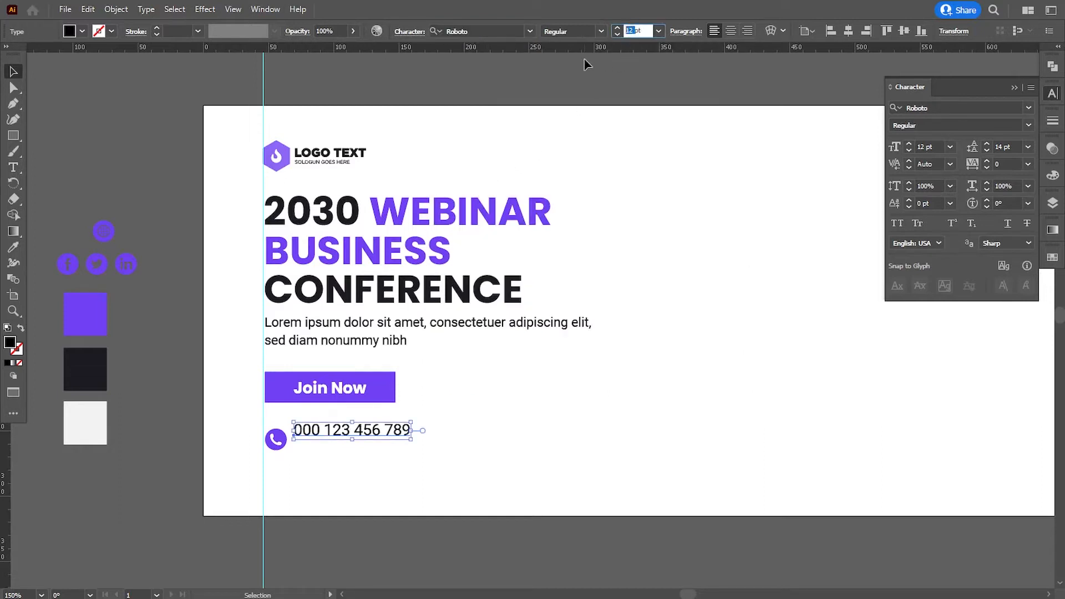
{"action": "type", "text": "10"}
{"action": "key", "text": "Return"}
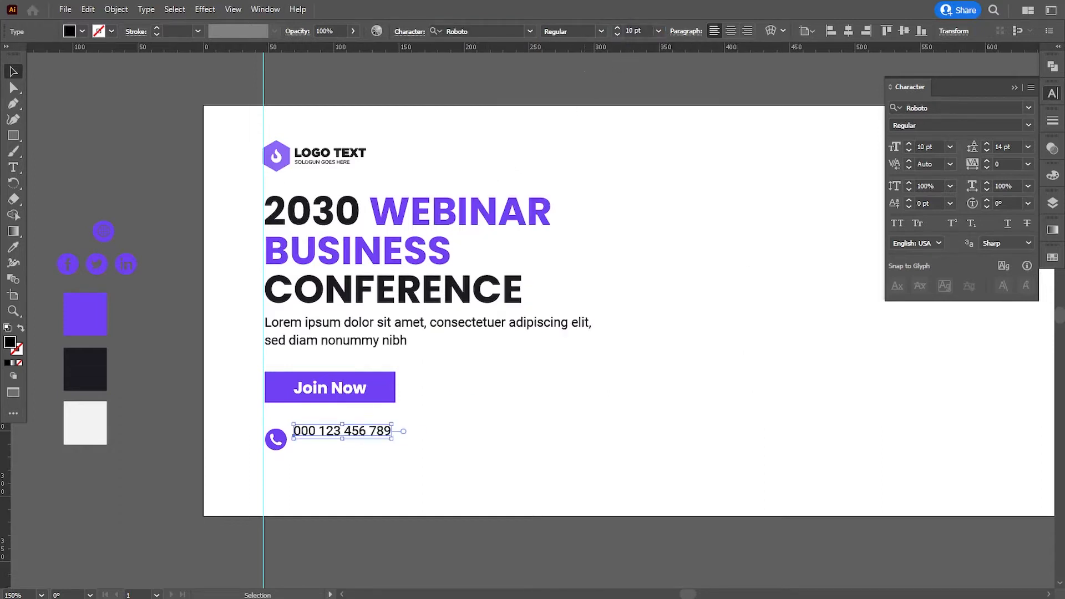
Step: Move the phone number text level with the middle of the phone icon, leaving a small gap between them
{"action": "left_click", "coordinate": [311, 538]}
{"action": "left_click_drag", "start_coordinate": [348, 436], "coordinate": [350, 445]}
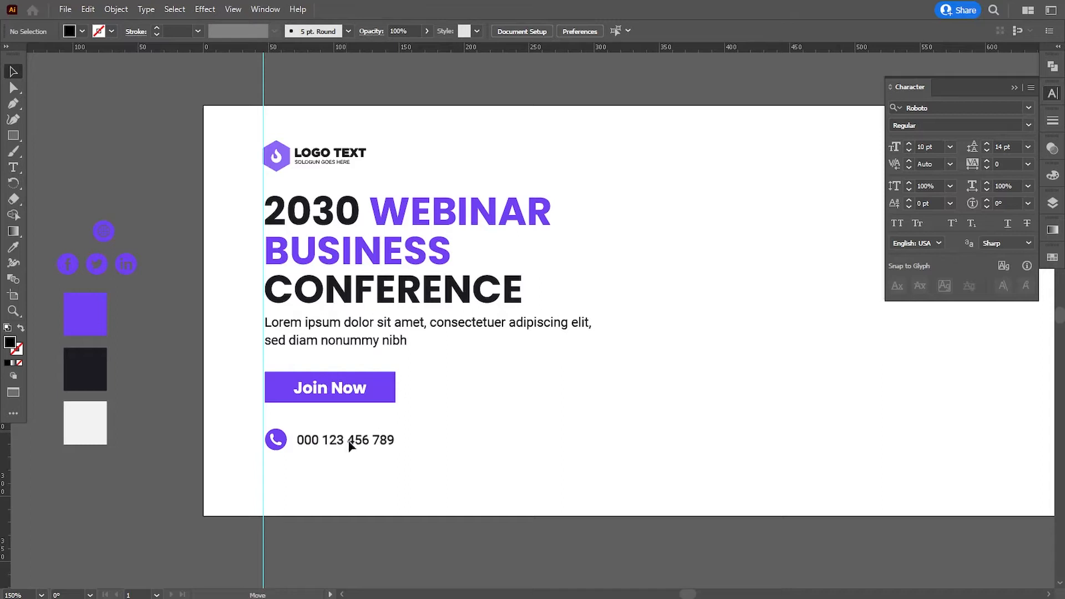
{"action": "left_click", "coordinate": [366, 502]}
{"action": "left_click", "coordinate": [350, 445]}
{"action": "left_click", "coordinate": [359, 481]}
Step: Colour the phone number text with the dark swatch beside the artboard
{"action": "left_click", "coordinate": [330, 438]}
{"action": "left_click", "coordinate": [13, 246]}
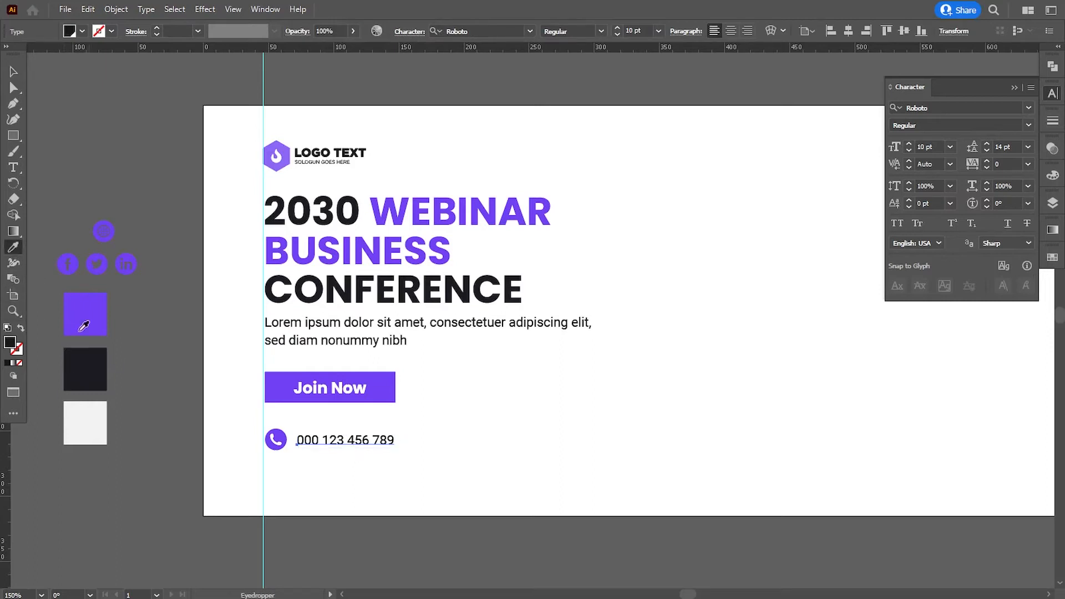
{"action": "left_click", "coordinate": [13, 71]}
Step: Duplicate the phone icon and its number in the same row to the right of the originals
{"action": "left_click", "coordinate": [351, 494]}
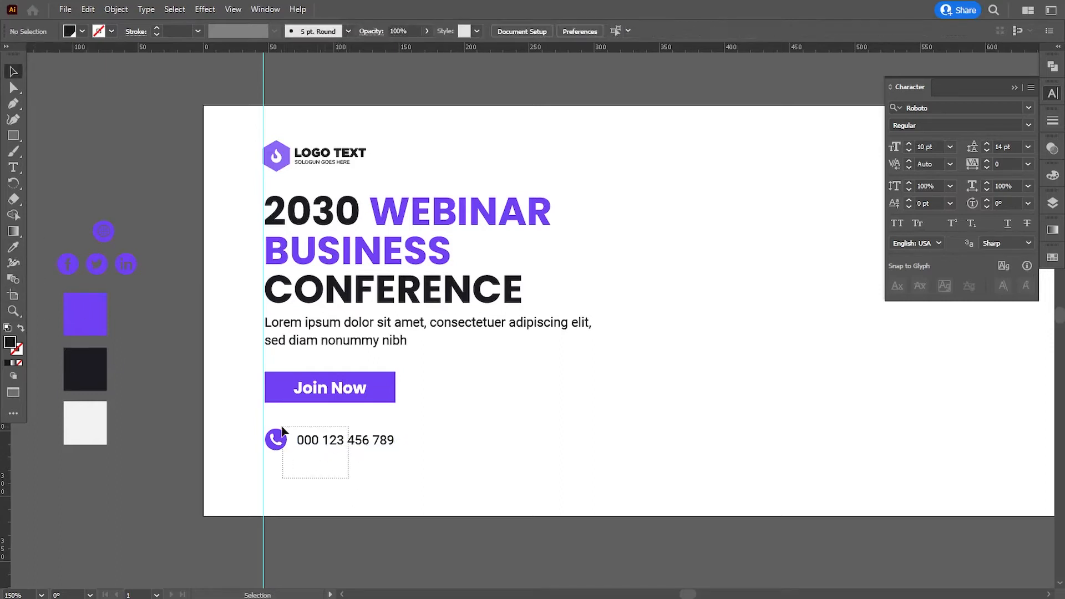
{"action": "left_click_drag", "start_coordinate": [282, 428], "coordinate": [435, 447]}
{"action": "left_click", "coordinate": [441, 475]}
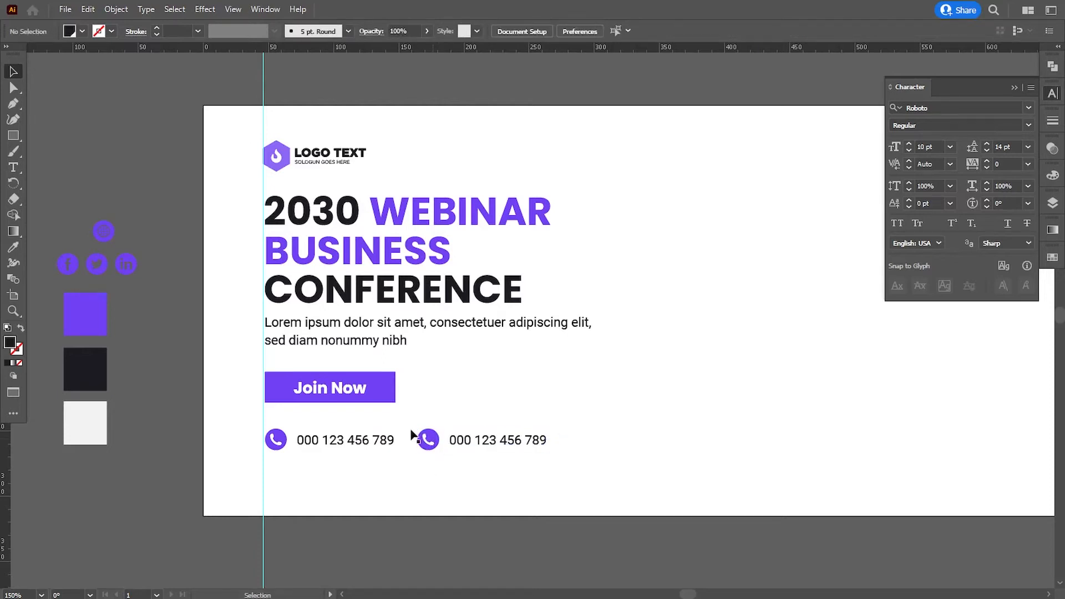
Step: Replace the duplicated phone icon with the globe icon from beside the artboard
{"action": "left_click_drag", "start_coordinate": [104, 230], "coordinate": [433, 443]}
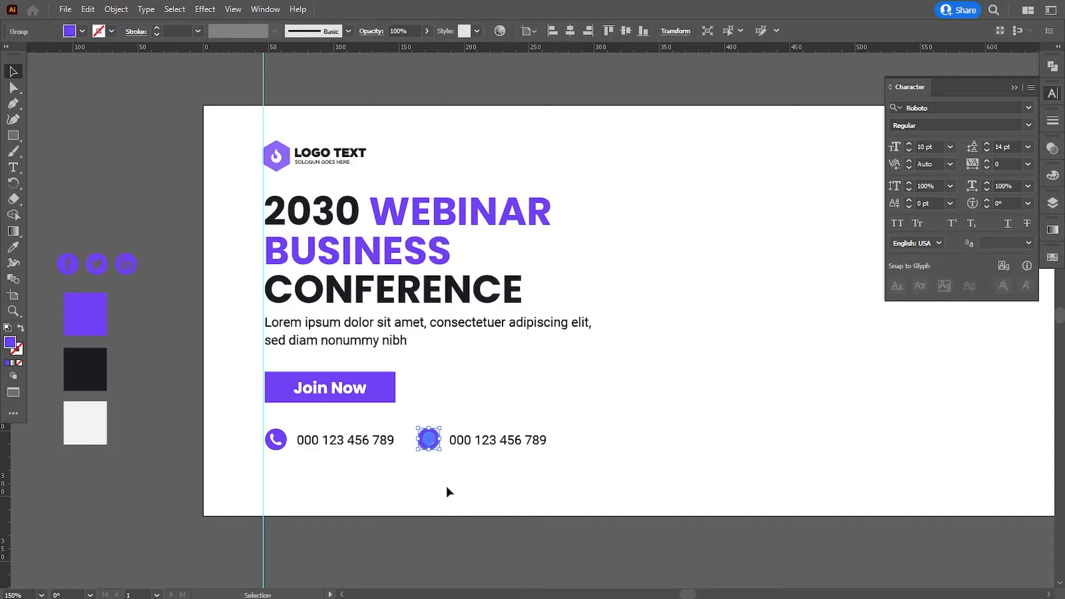
{"action": "key", "text": "ctrl+="}
{"action": "key", "text": "ctrl+="}
{"action": "left_click_drag", "start_coordinate": [511, 401], "coordinate": [435, 405]}
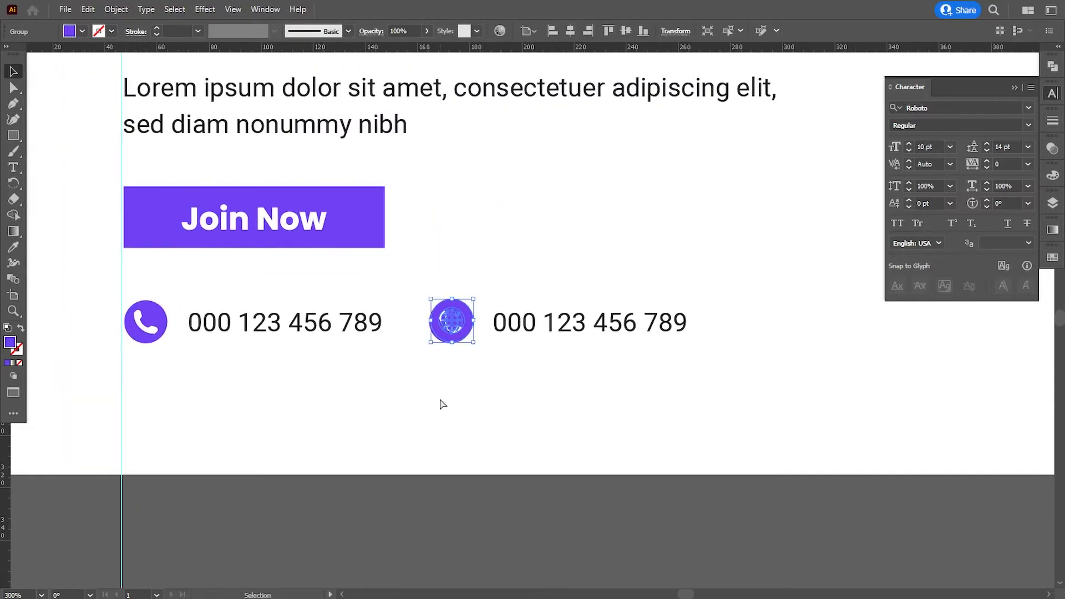
{"action": "key", "text": "ctrl+="}
{"action": "key", "text": "ctrl+="}
{"action": "left_click", "coordinate": [505, 424]}
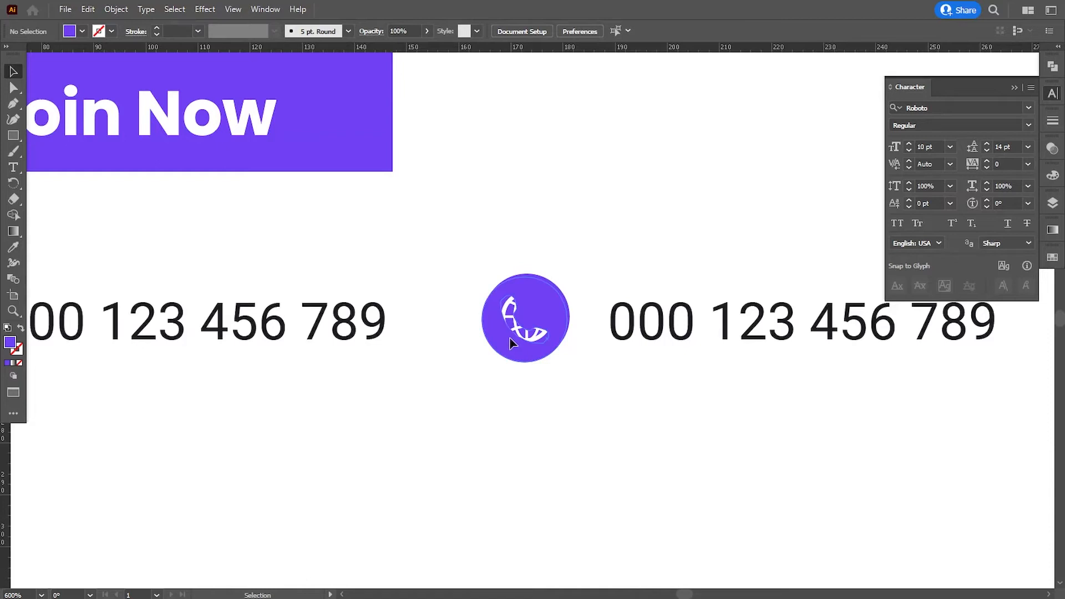
{"action": "left_click_drag", "start_coordinate": [509, 337], "coordinate": [510, 338]}
{"action": "left_click", "coordinate": [511, 343]}
{"action": "key", "text": "Delete"}
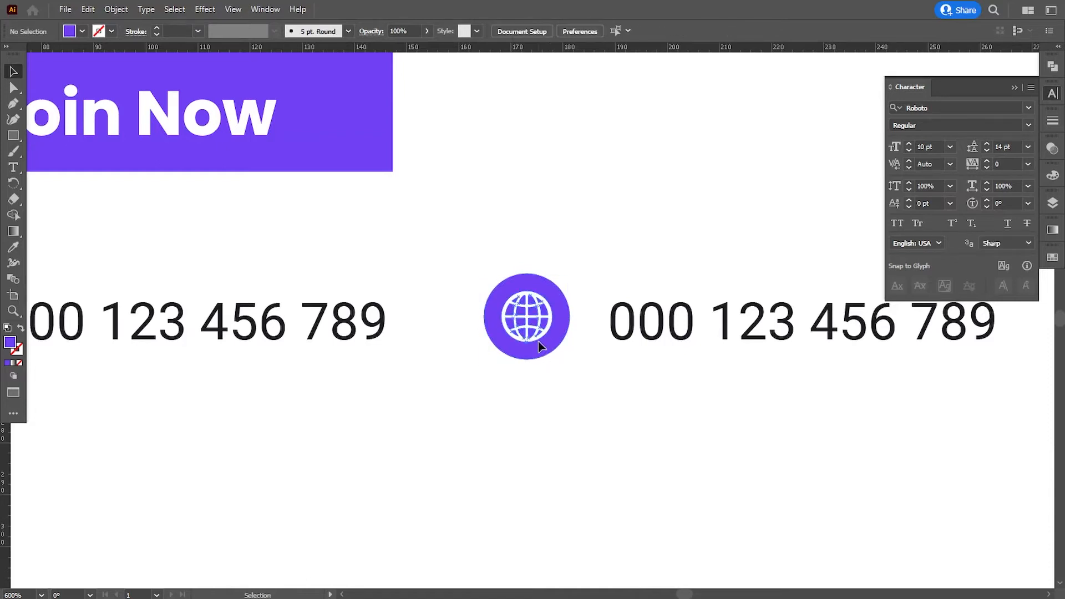
Step: Adjust the globe icon's position so it sits level with the text beside it
{"action": "key", "text": "ctrl+minus"}
{"action": "key", "text": "ctrl+minus"}
{"action": "key", "text": "ctrl+minus"}
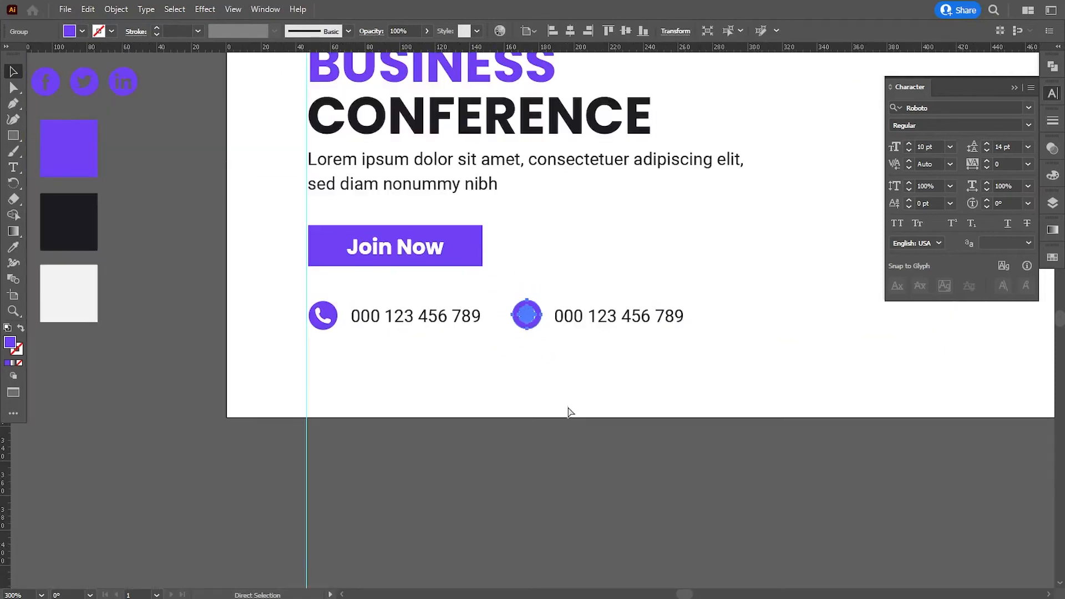
{"action": "left_click_drag", "start_coordinate": [556, 376], "coordinate": [527, 383]}
{"action": "key", "text": "ctrl+plus"}
{"action": "key", "text": "ctrl+plus"}
{"action": "key", "text": "ctrl+plus"}
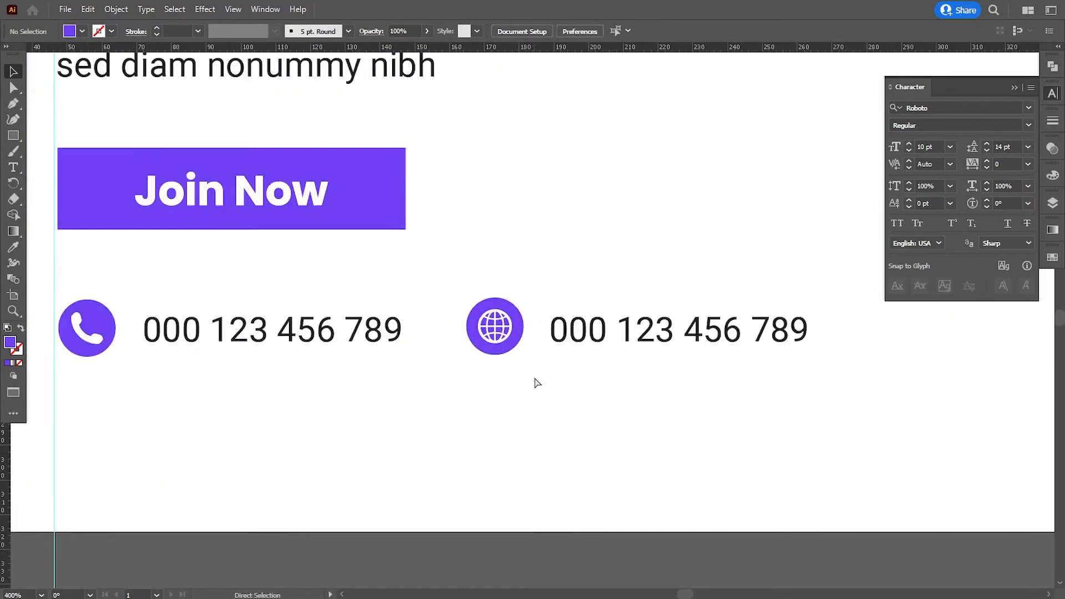
{"action": "left_click_drag", "start_coordinate": [504, 336], "coordinate": [505, 334]}
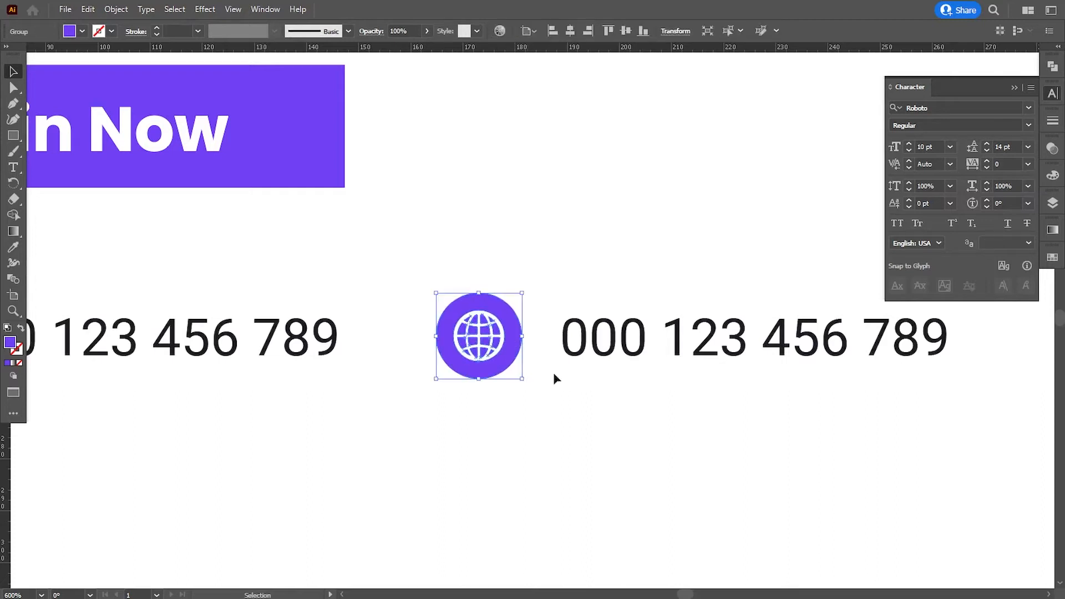
Step: Replace the duplicated phone number beside the globe icon with "Your website name here"
{"action": "left_click", "coordinate": [577, 354]}
{"action": "double_click", "coordinate": [577, 354]}
{"action": "key", "text": "ctrl+a"}
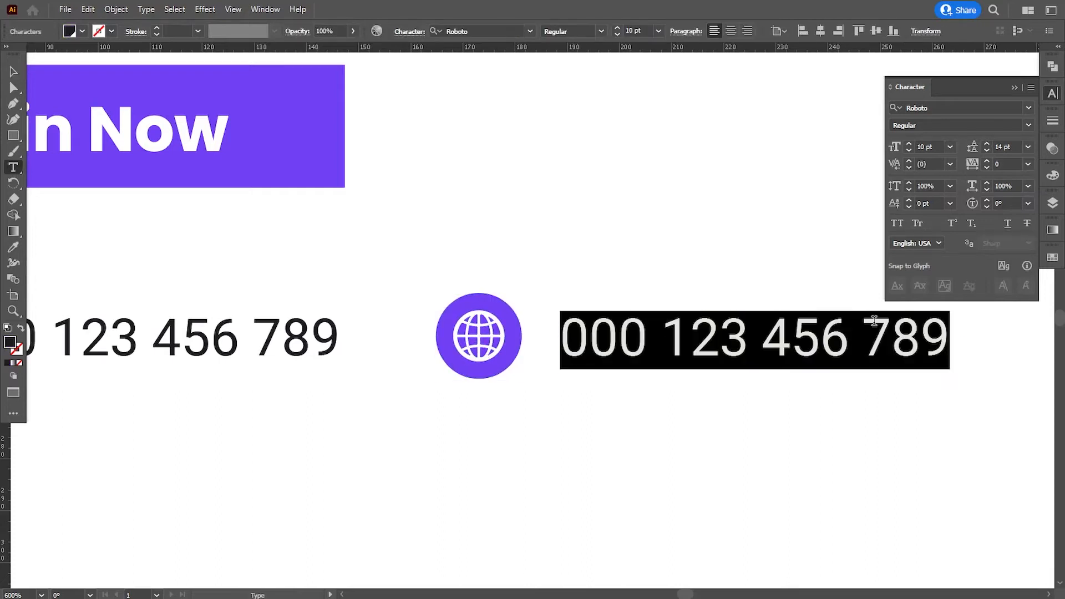
{"action": "type", "text": "Your"}
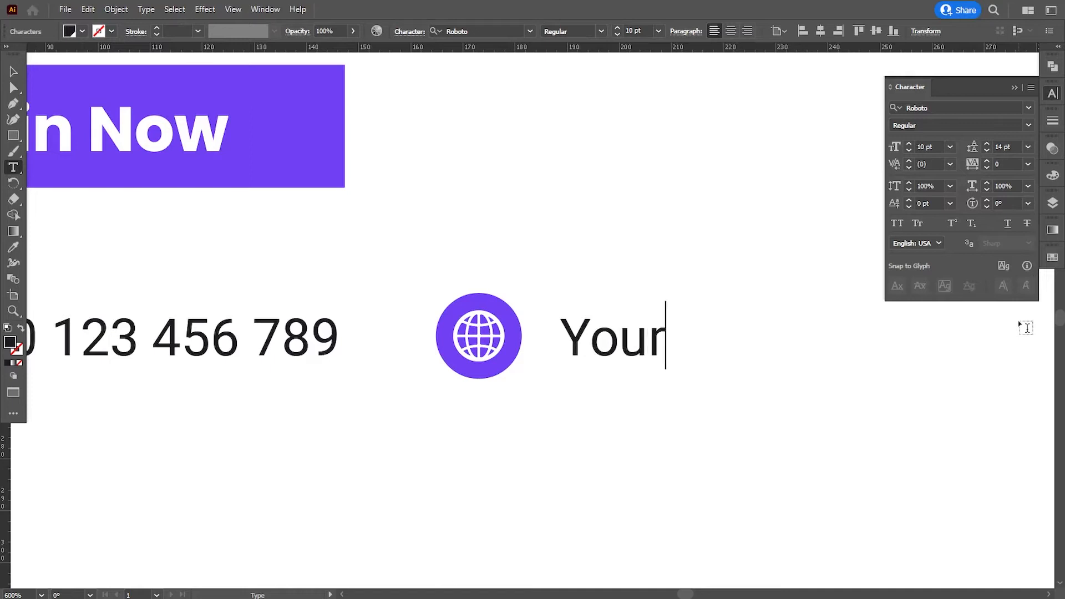
{"action": "type", "text": " website "}
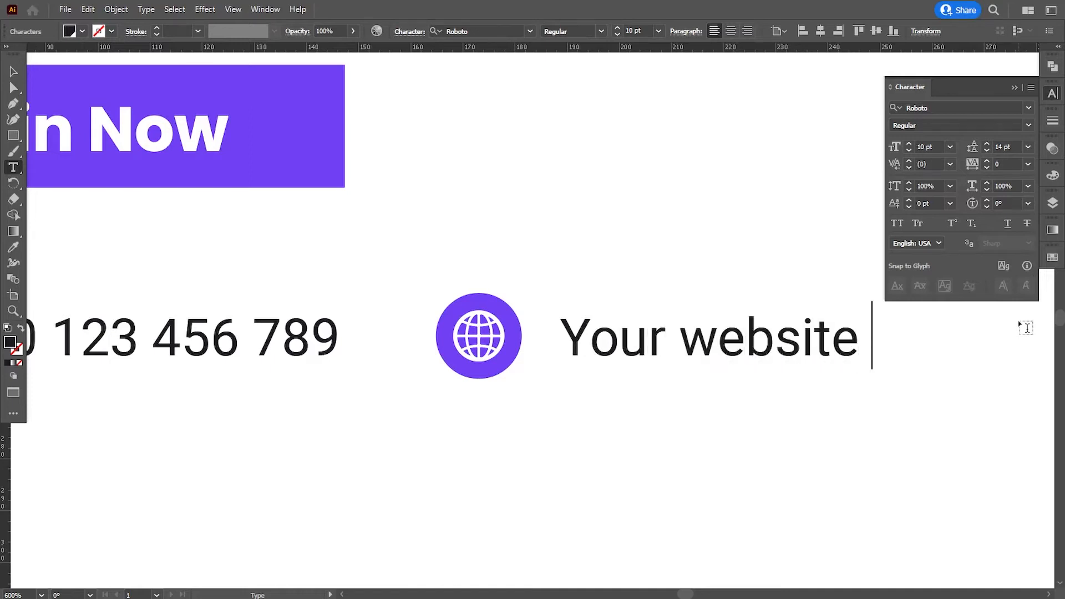
{"action": "type", "text": "name he"}
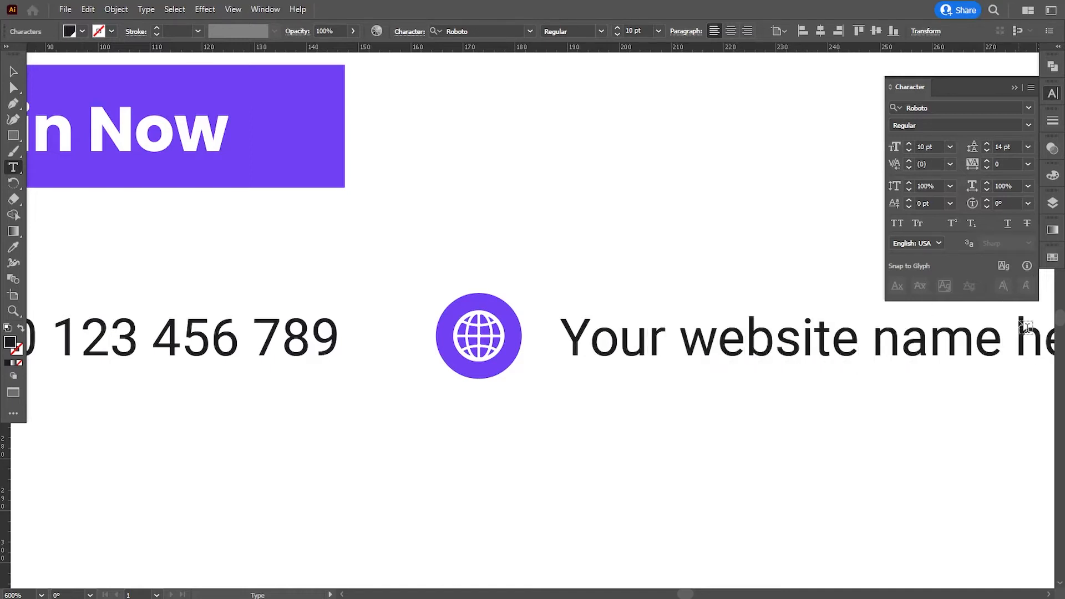
{"action": "key", "text": "Escape"}
{"action": "left_click", "coordinate": [341, 446]}
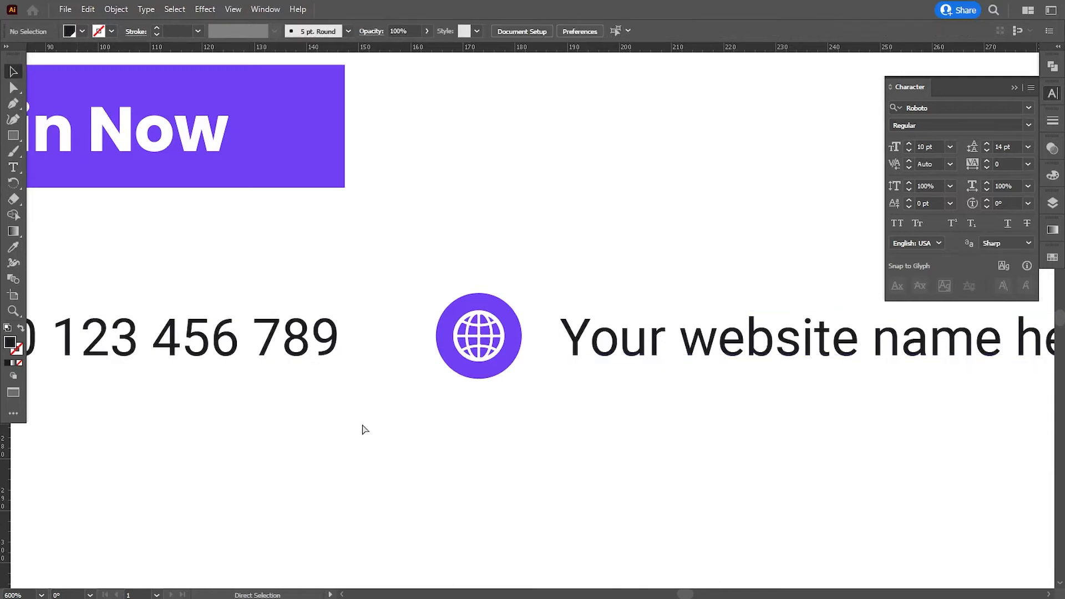
Step: Add a new "Join Now" point text on the blank area to the right of the purple button
{"action": "key", "text": "ctrl+minus"}
{"action": "key", "text": "ctrl+minus"}
{"action": "key", "text": "ctrl+minus"}
{"action": "key", "text": "ctrl+minus"}
{"action": "key", "text": "ctrl+minus"}
{"action": "key", "text": "ctrl+plus"}
{"action": "key", "text": "space"}
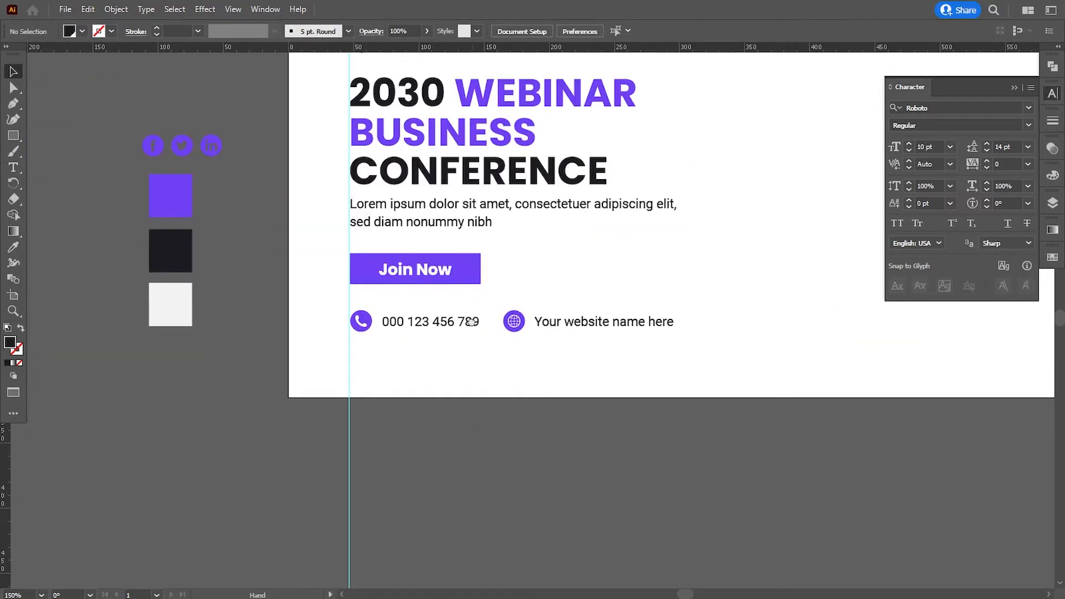
{"action": "left_click_drag", "start_coordinate": [470, 321], "coordinate": [400, 384]}
{"action": "key", "text": "t"}
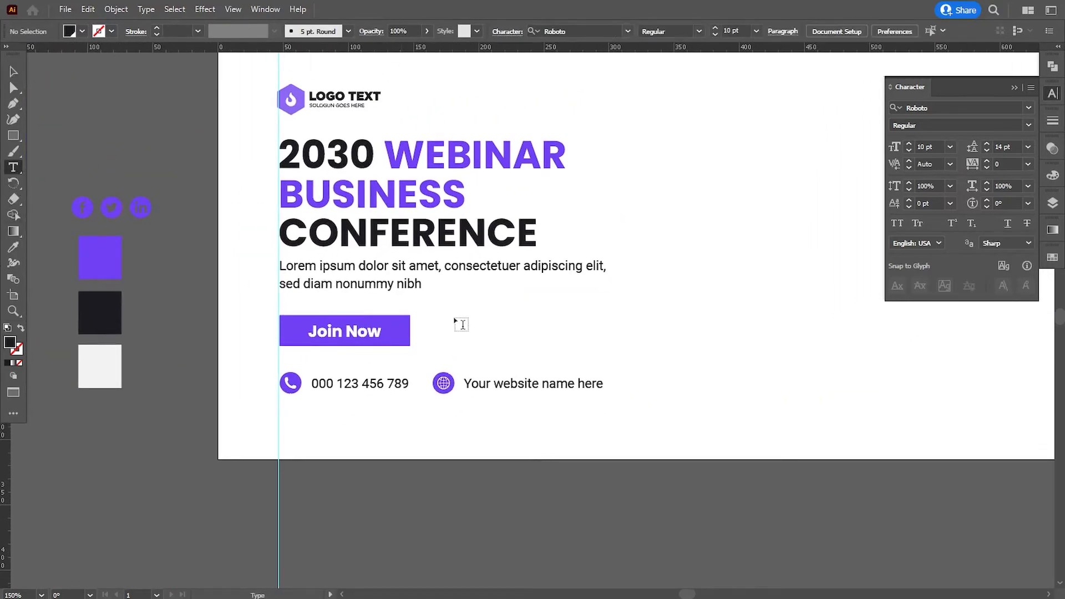
{"action": "left_click", "coordinate": [462, 322]}
{"action": "type", "text": "Joi"}
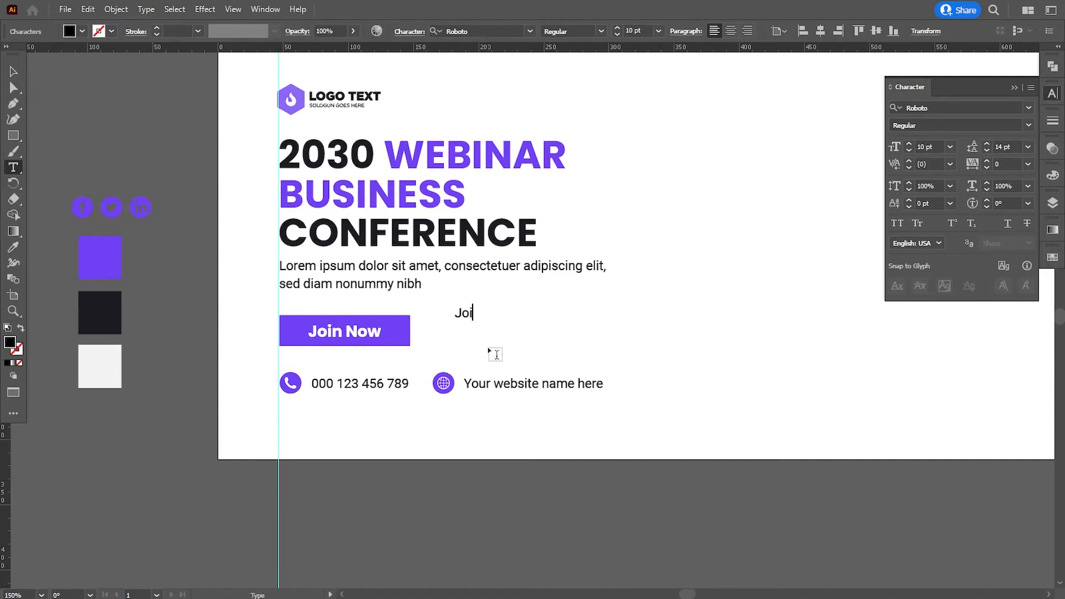
{"action": "type", "text": "n Now"}
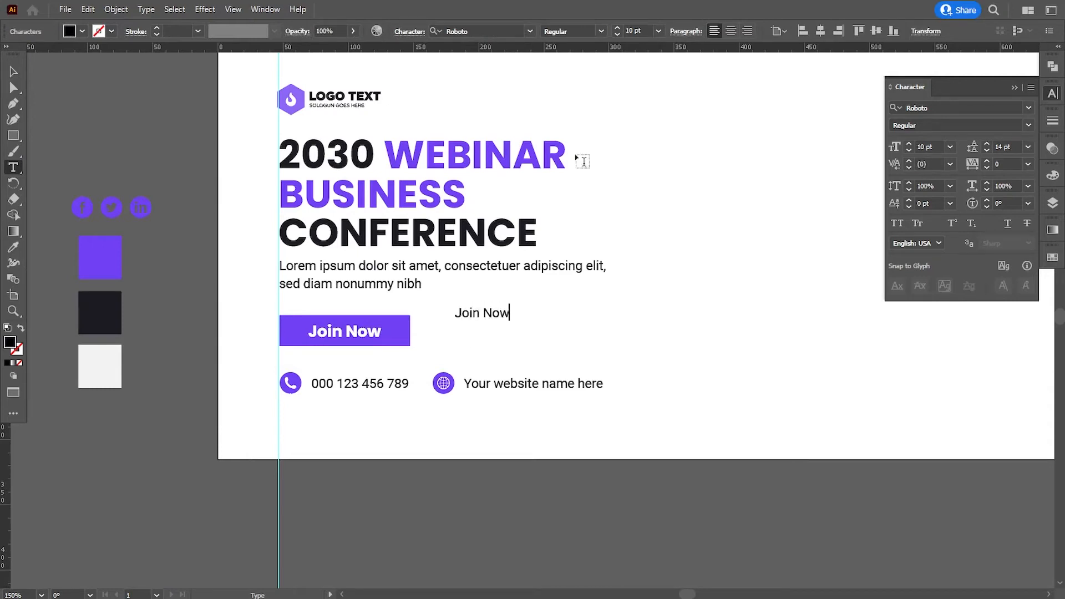
{"action": "left_click", "coordinate": [495, 31]}
{"action": "type", "text": "poppi"}
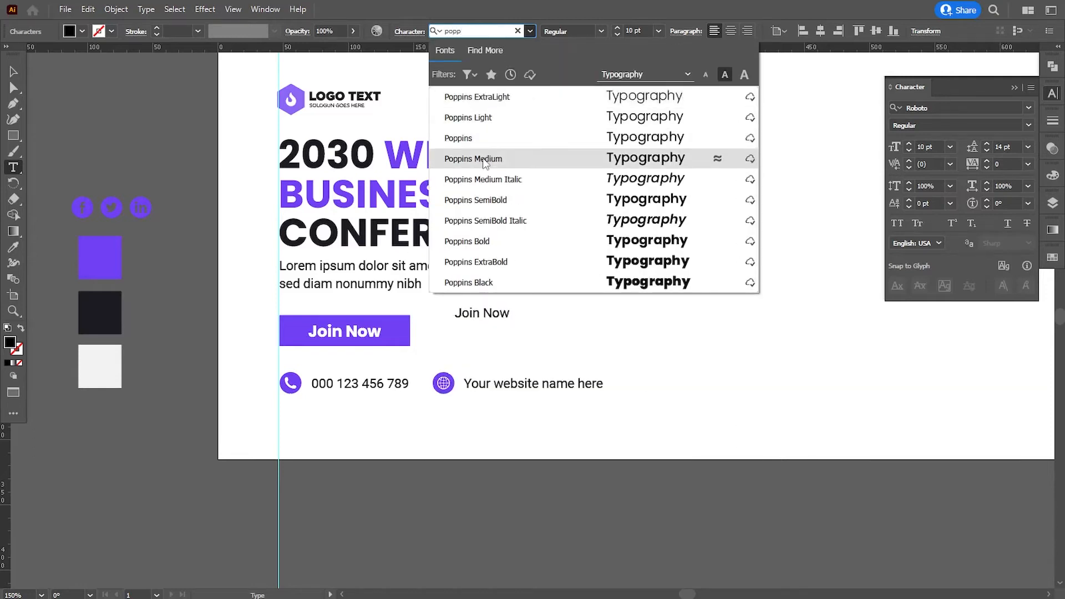
{"action": "left_click", "coordinate": [485, 159]}
Step: Set the new "Join Now" text to Poppins SemiBold at 12 pt
{"action": "key", "text": "Escape"}
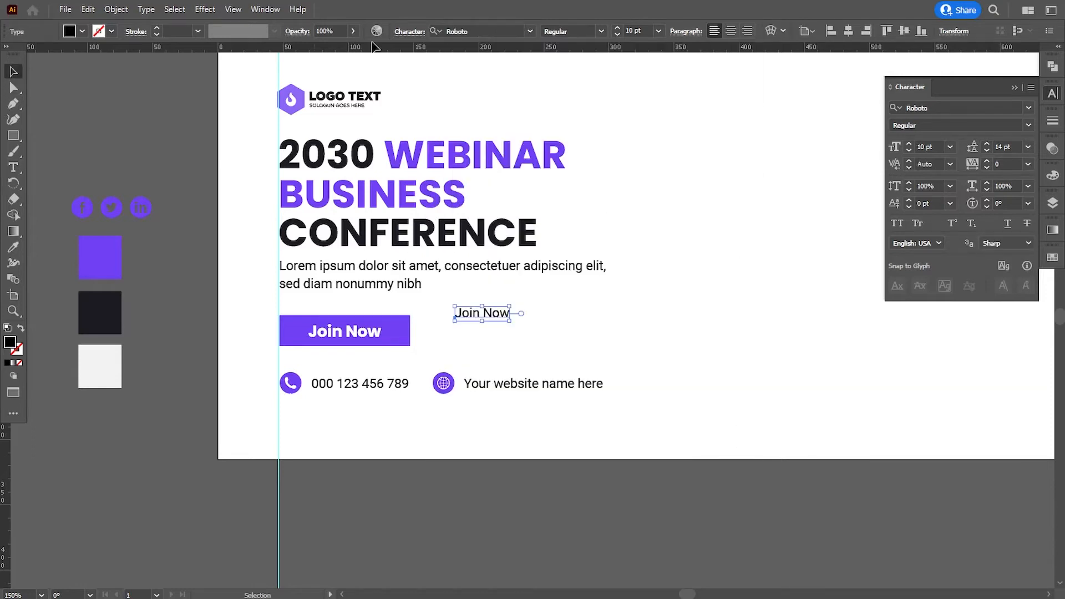
{"action": "left_click", "coordinate": [482, 32]}
{"action": "type", "text": "poppi"}
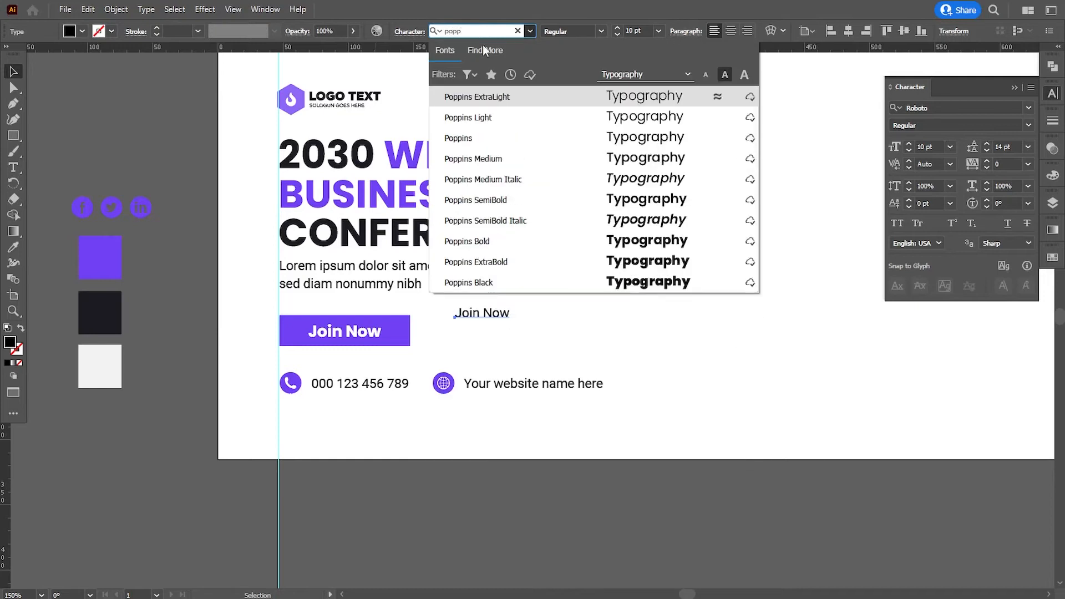
{"action": "left_click", "coordinate": [478, 159]}
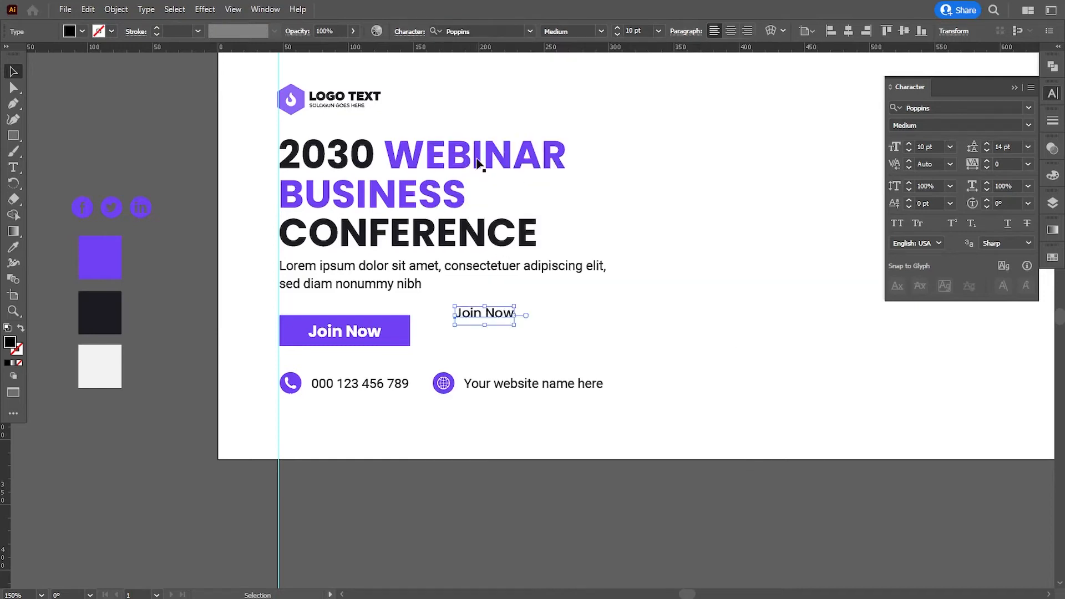
{"action": "left_click", "coordinate": [601, 31]}
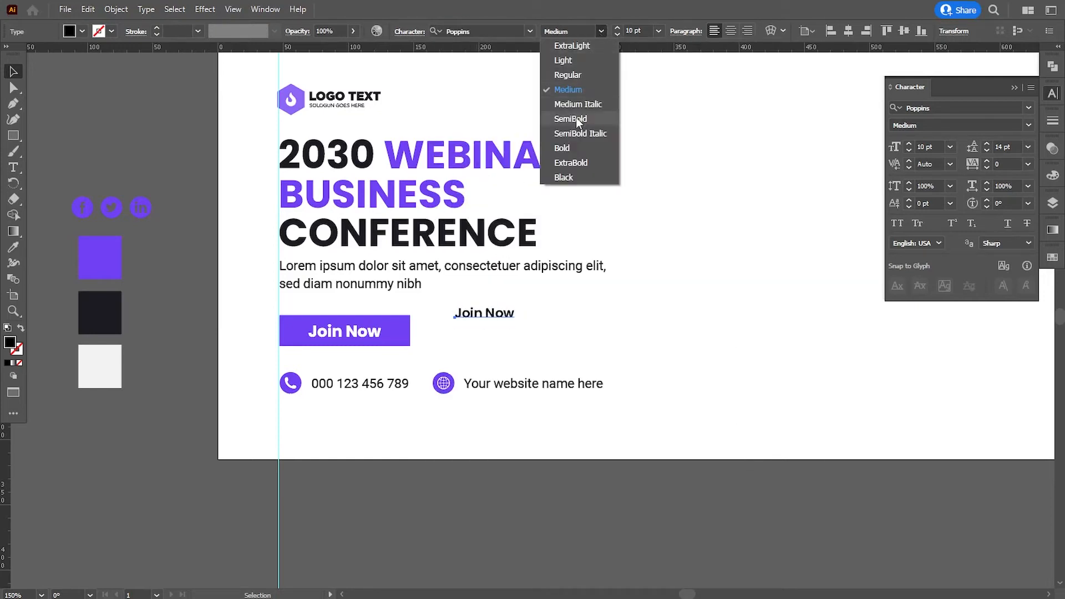
{"action": "left_click", "coordinate": [578, 119]}
{"action": "left_click", "coordinate": [632, 30]}
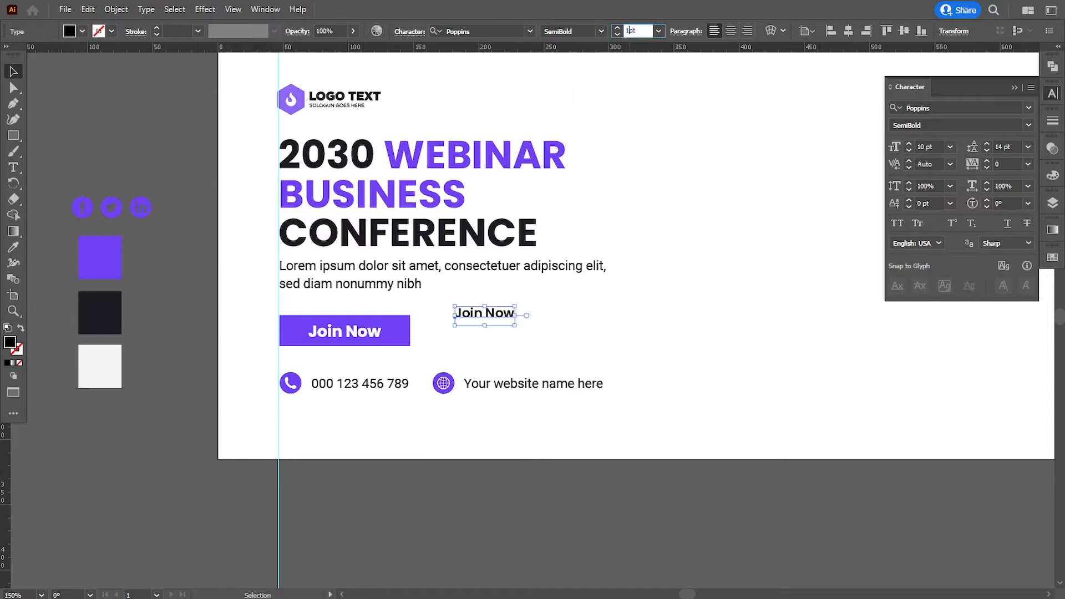
{"action": "type", "text": "12"}
{"action": "key", "text": "Return"}
{"action": "left_click", "coordinate": [589, 318]}
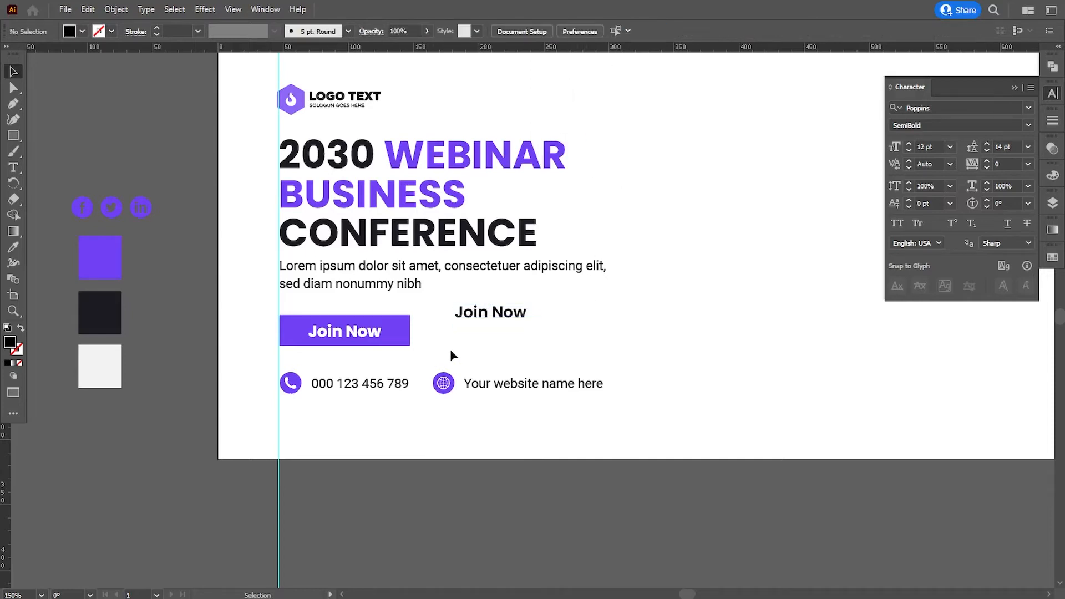
Step: Move the new "Join Now" text closer to the purple button and delete the old label from the button
{"action": "left_click_drag", "start_coordinate": [482, 322], "coordinate": [466, 333]}
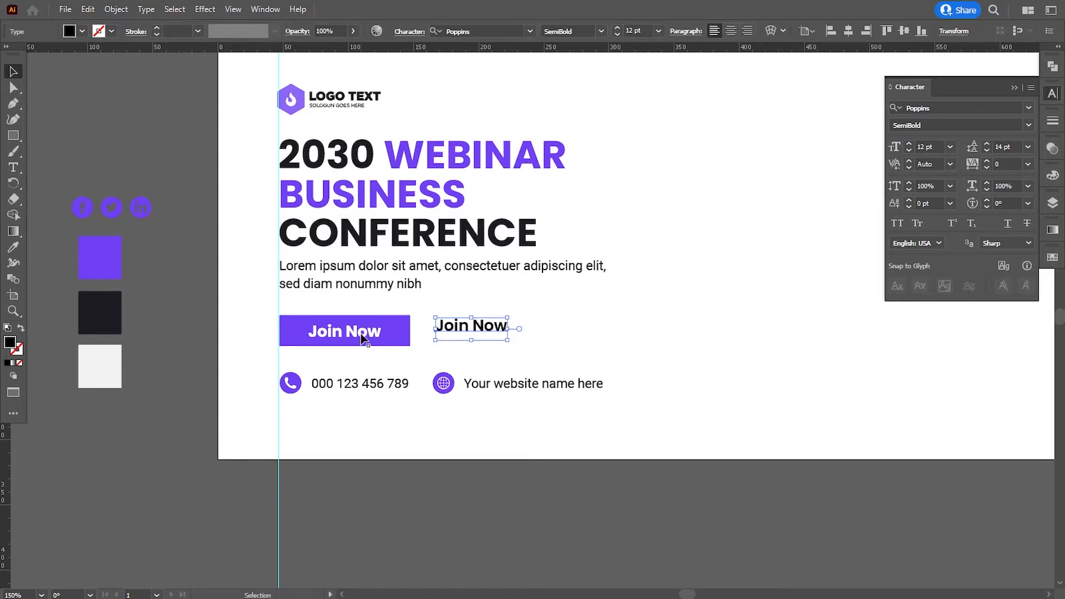
{"action": "left_click", "coordinate": [459, 327]}
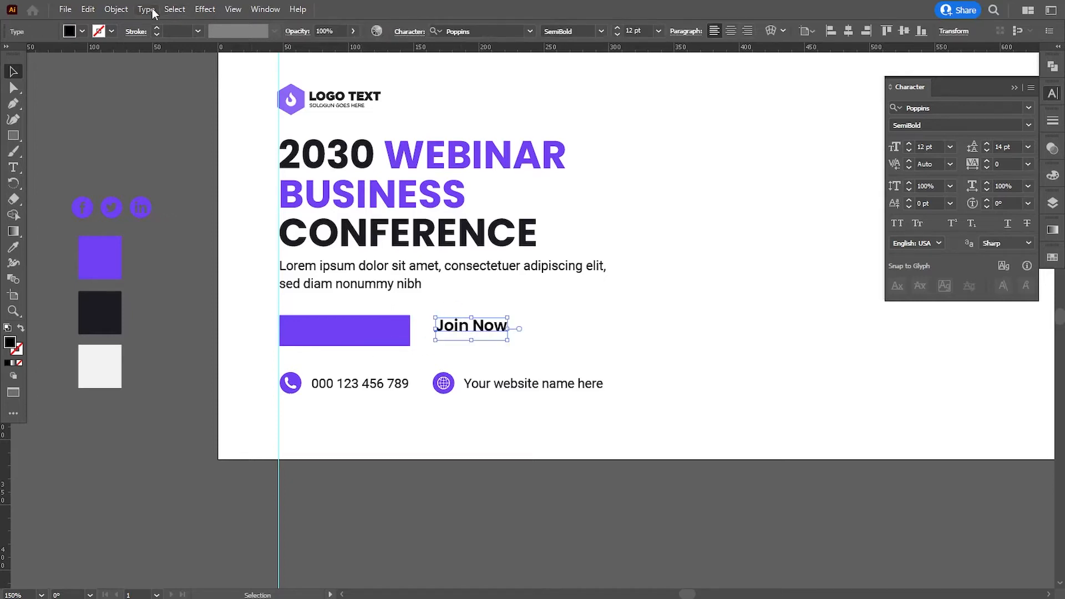
Step: Convert the new "Join Now" text to outlines
{"action": "left_click", "coordinate": [146, 9]}
{"action": "left_click", "coordinate": [187, 244]}
{"action": "left_click", "coordinate": [450, 350]}
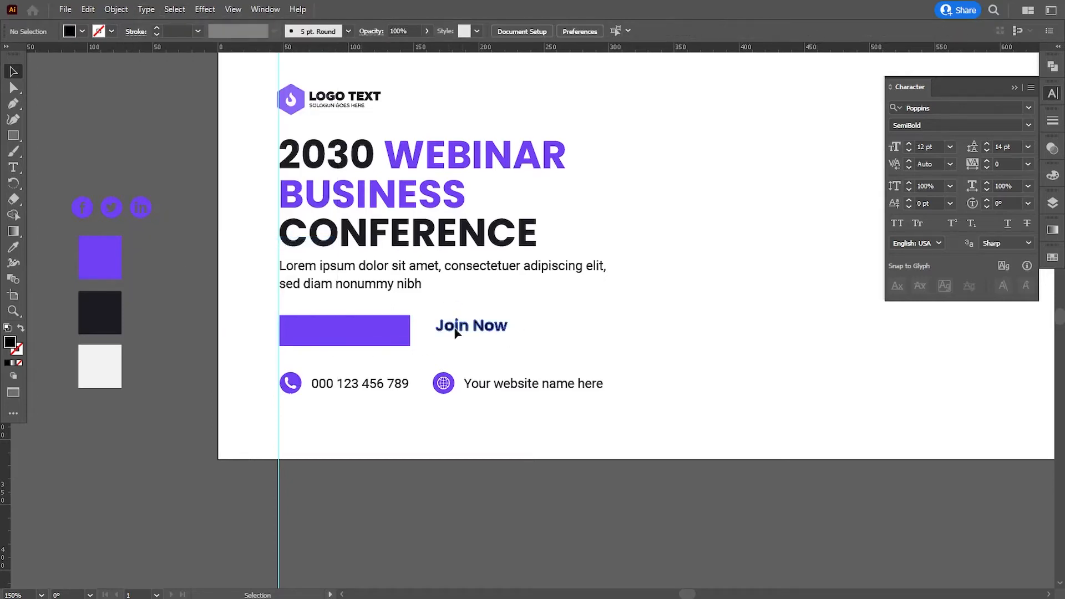
Step: Place the outlined "Join Now" label on the purple button and fill it with white, FFFFFF
{"action": "left_click_drag", "start_coordinate": [460, 331], "coordinate": [338, 341]}
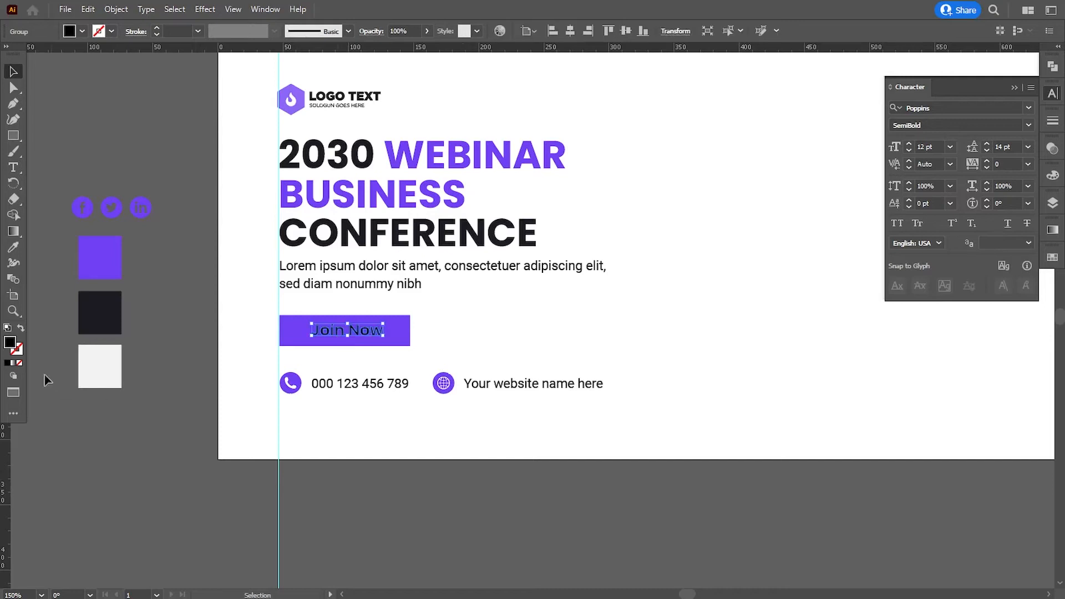
{"action": "double_click", "coordinate": [9, 342]}
{"action": "type", "text": "FFFFFF"}
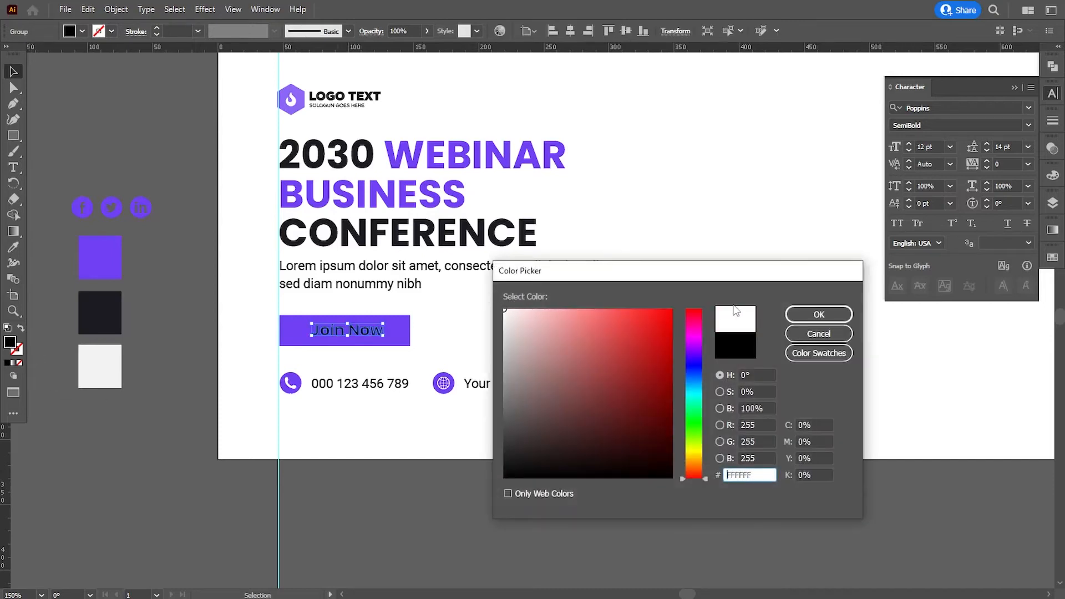
{"action": "left_click", "coordinate": [805, 315]}
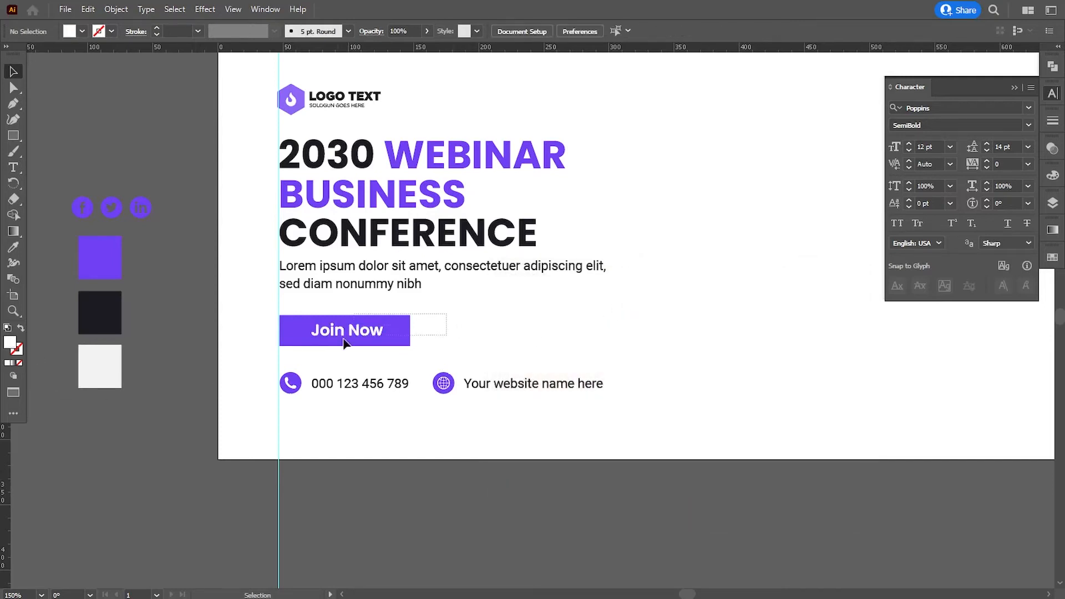
Step: Center the "Join Now" label on the purple button and nudge the button back to the vertical guide
{"action": "left_click_drag", "start_coordinate": [343, 339], "coordinate": [322, 350]}
{"action": "left_click", "coordinate": [569, 33]}
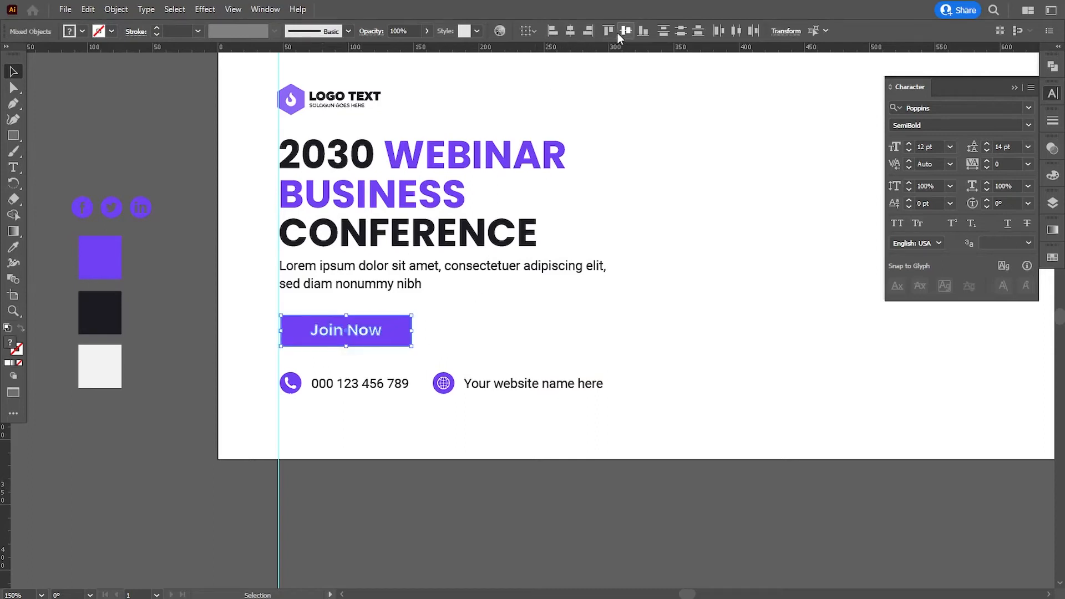
{"action": "left_click", "coordinate": [517, 305]}
{"action": "left_click_drag", "start_coordinate": [459, 307], "coordinate": [355, 334]}
{"action": "key", "text": "Left"}
{"action": "left_click", "coordinate": [483, 359]}
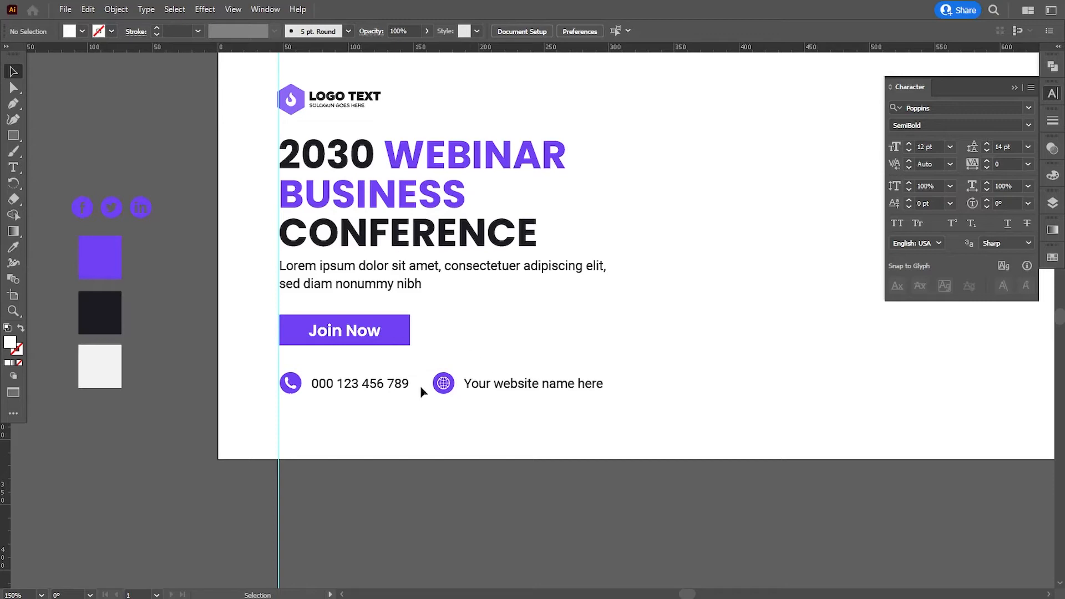
Step: Move the phone and website contact row up about 5 px, closer to the "Join Now" button
{"action": "left_click_drag", "start_coordinate": [524, 414], "coordinate": [297, 384]}
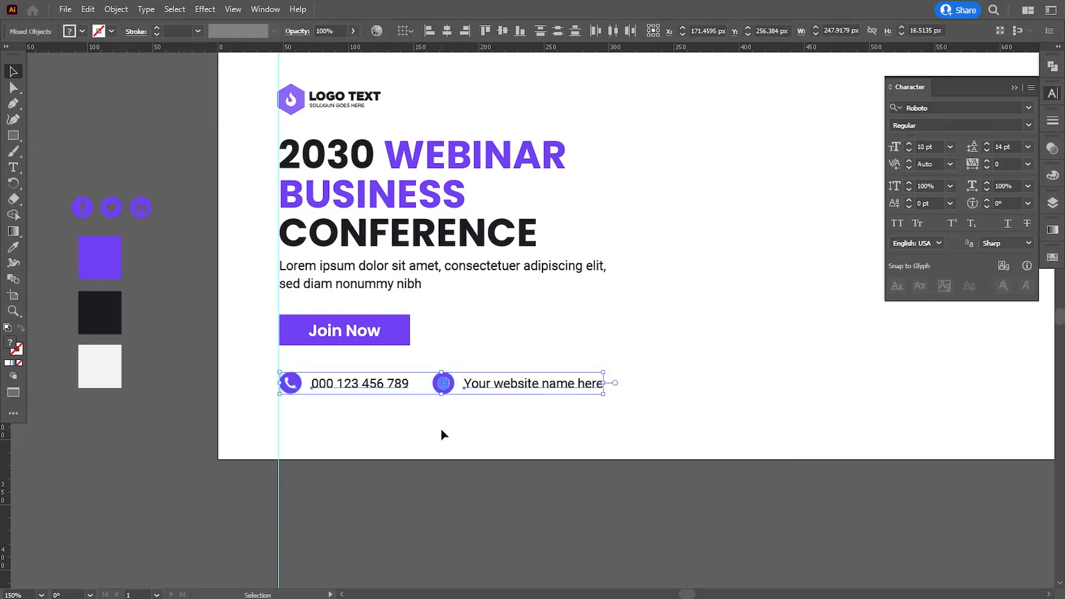
{"action": "key", "text": "Up"}
{"action": "key", "text": "Up"}
{"action": "key", "text": "Up"}
{"action": "key", "text": "Up"}
{"action": "key", "text": "Up"}
{"action": "key", "text": "Up"}
{"action": "key", "text": "Up"}
{"action": "key", "text": "Up"}
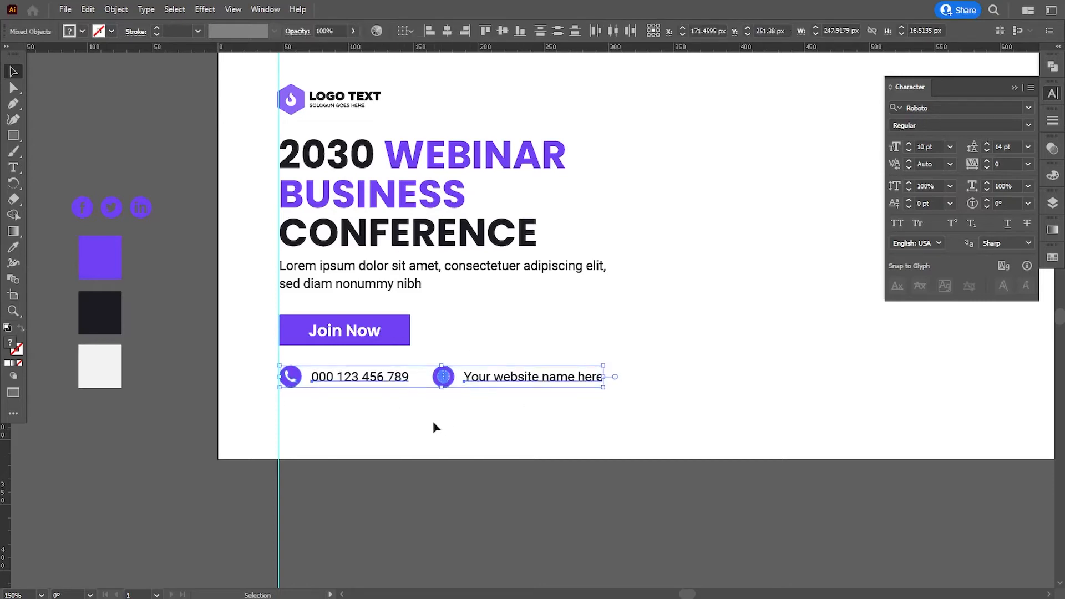
Step: Fine-tune the vertical position of the button and contact row together below the paragraph
{"action": "left_click", "coordinate": [434, 428]}
{"action": "left_click_drag", "start_coordinate": [434, 428], "coordinate": [280, 316]}
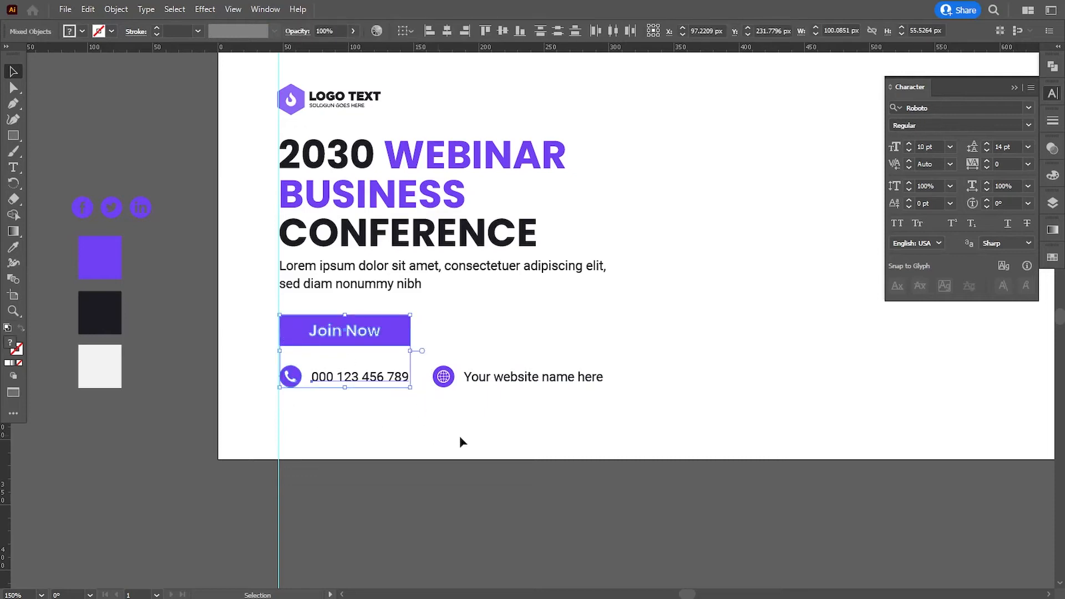
{"action": "left_click_drag", "start_coordinate": [580, 424], "coordinate": [284, 332]}
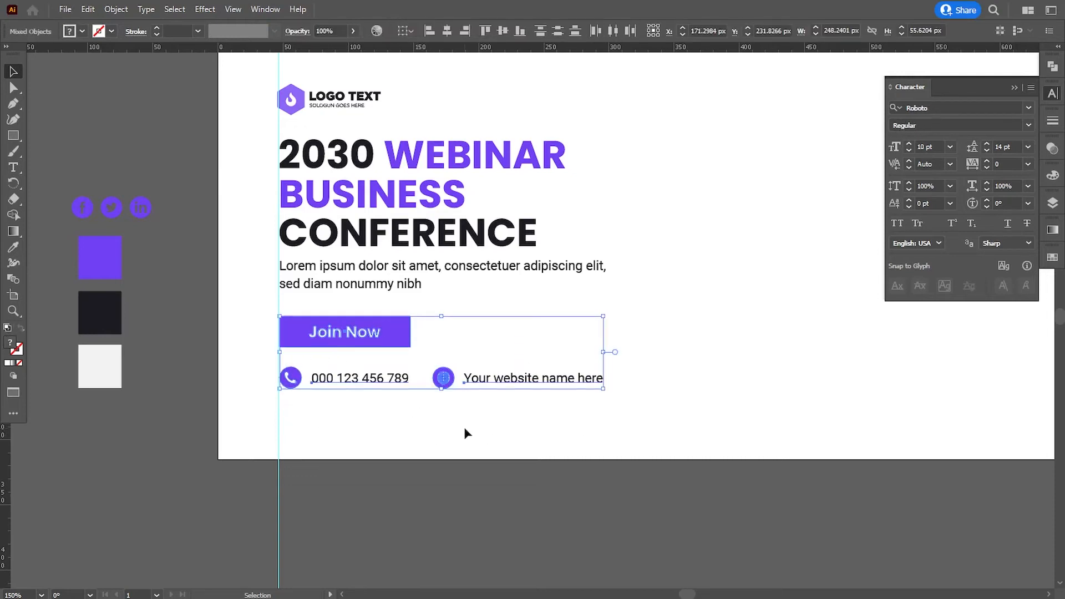
{"action": "key", "text": "Up"}
{"action": "left_click", "coordinate": [461, 442]}
Step: Scale up all the cover content proportionally from its upper-left corner, keeping it clear of the artboard's lower edge
{"action": "left_click_drag", "start_coordinate": [510, 329], "coordinate": [529, 362]}
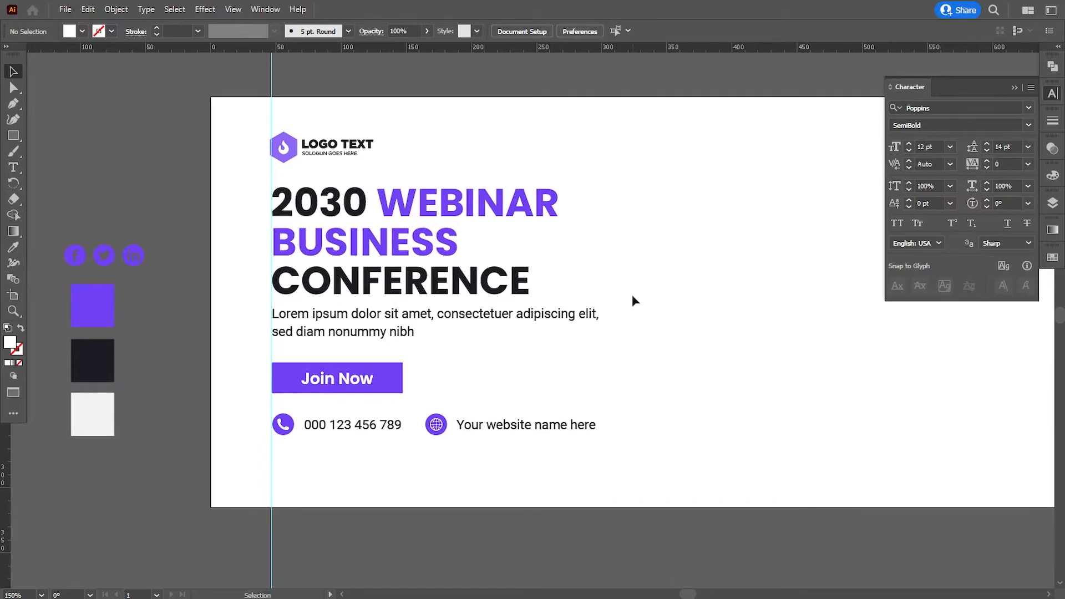
{"action": "left_click_drag", "start_coordinate": [681, 131], "coordinate": [269, 438]}
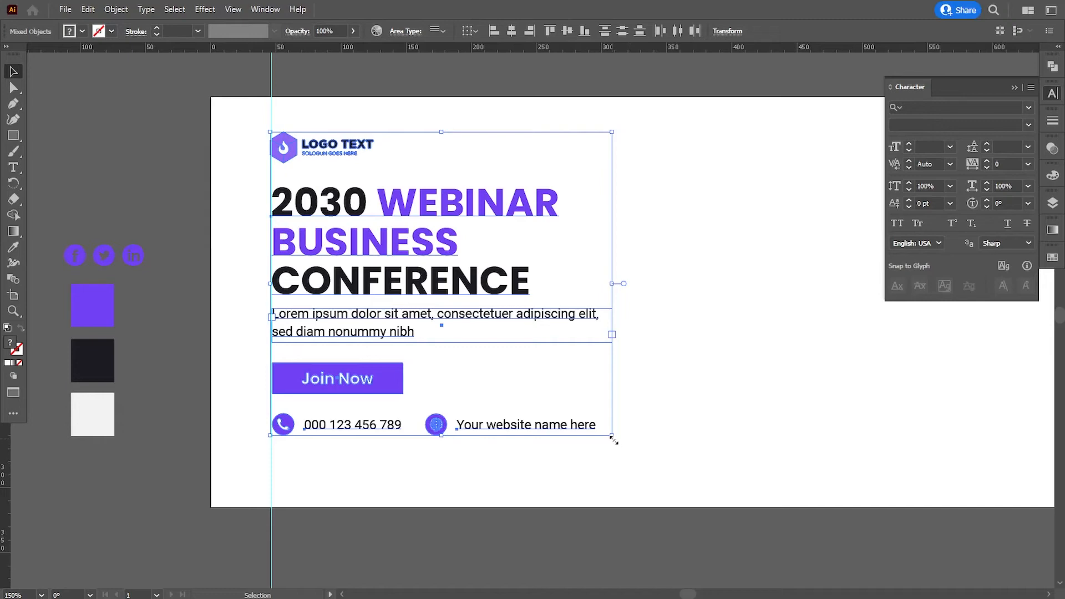
{"action": "left_click_drag", "start_coordinate": [614, 440], "coordinate": [690, 475]}
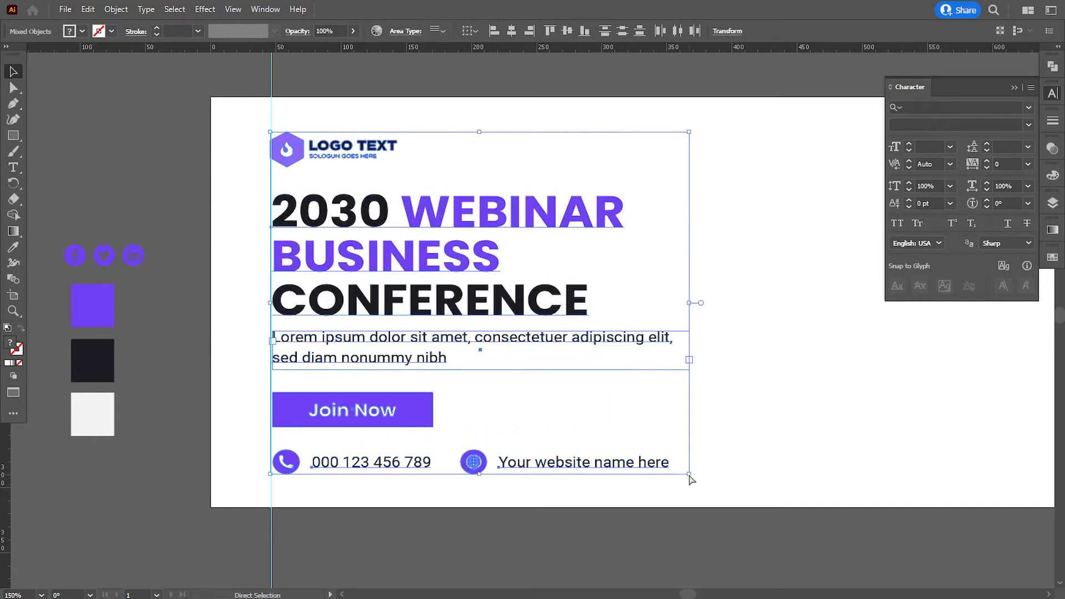
{"action": "key", "text": "ctrl+z"}
{"action": "left_click_drag", "start_coordinate": [611, 434], "coordinate": [653, 478]}
{"action": "left_click", "coordinate": [746, 407]}
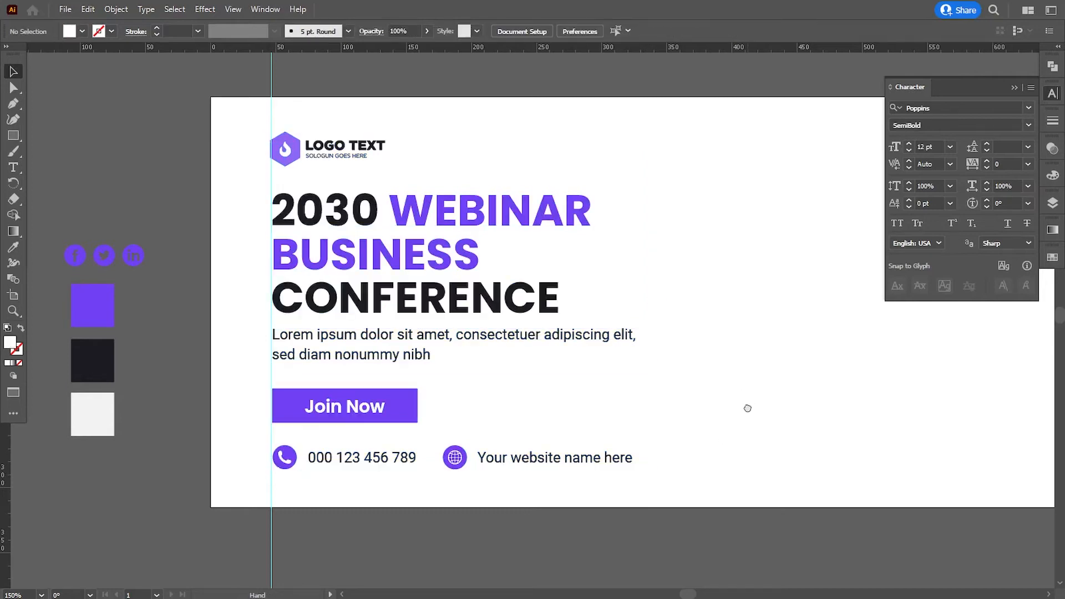
Step: Nudge the logo right so its left edge lines up with the vertical guide
{"action": "left_click_drag", "start_coordinate": [746, 406], "coordinate": [666, 410]}
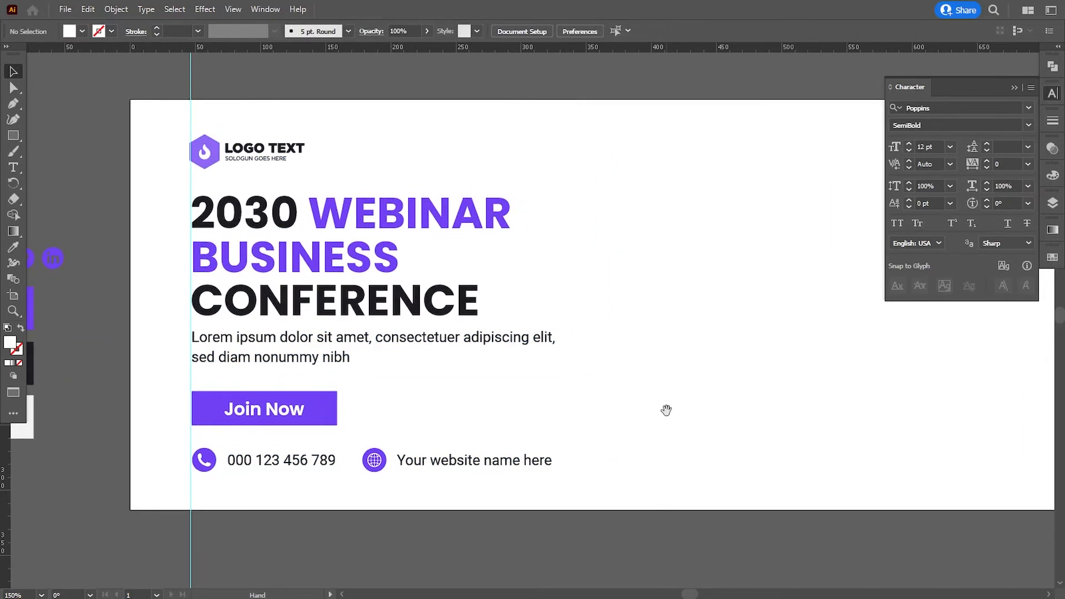
{"action": "left_click", "coordinate": [230, 160]}
{"action": "key", "text": "Right"}
{"action": "left_click", "coordinate": [228, 98]}
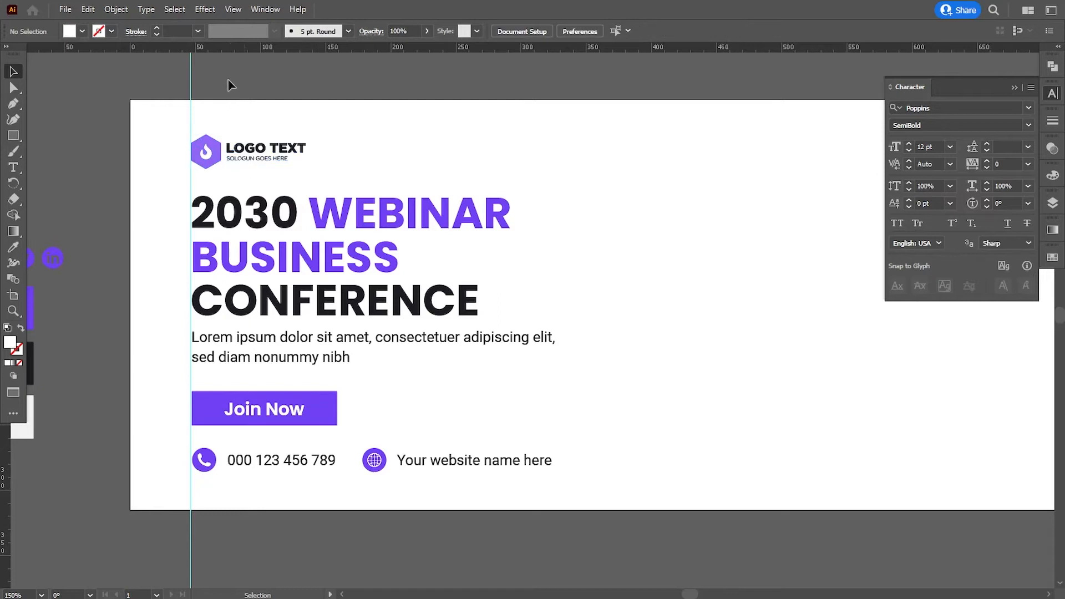
Step: Select all the cover content and nudge it slightly to the left
{"action": "left_click_drag", "start_coordinate": [228, 81], "coordinate": [650, 490]}
{"action": "key", "text": "Right"}
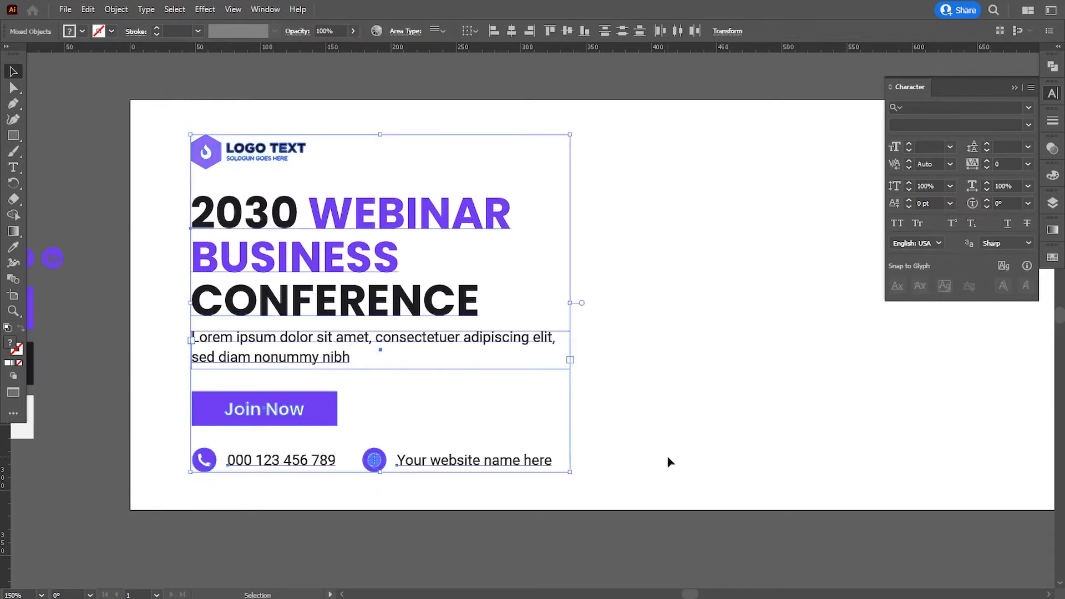
{"action": "key", "text": "Left"}
{"action": "key", "text": "Left"}
{"action": "key", "text": "Left"}
{"action": "key", "text": "Left"}
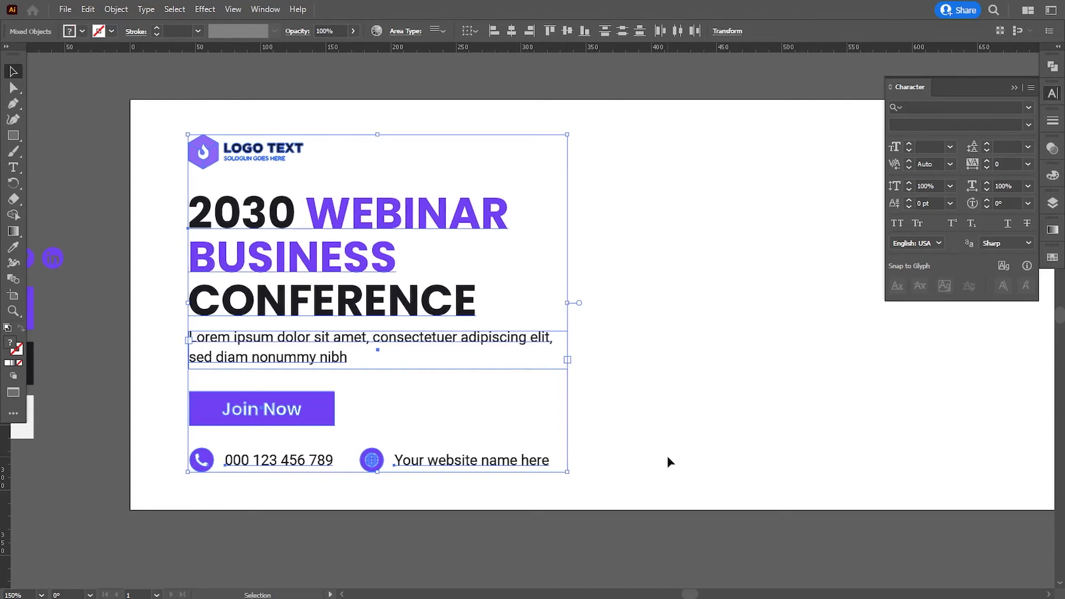
Step: Hide the vertical guide and check the content's placement on the whole artboard
{"action": "left_click", "coordinate": [667, 460]}
{"action": "key", "text": "ctrl+minus"}
{"action": "key", "text": "ctrl+minus"}
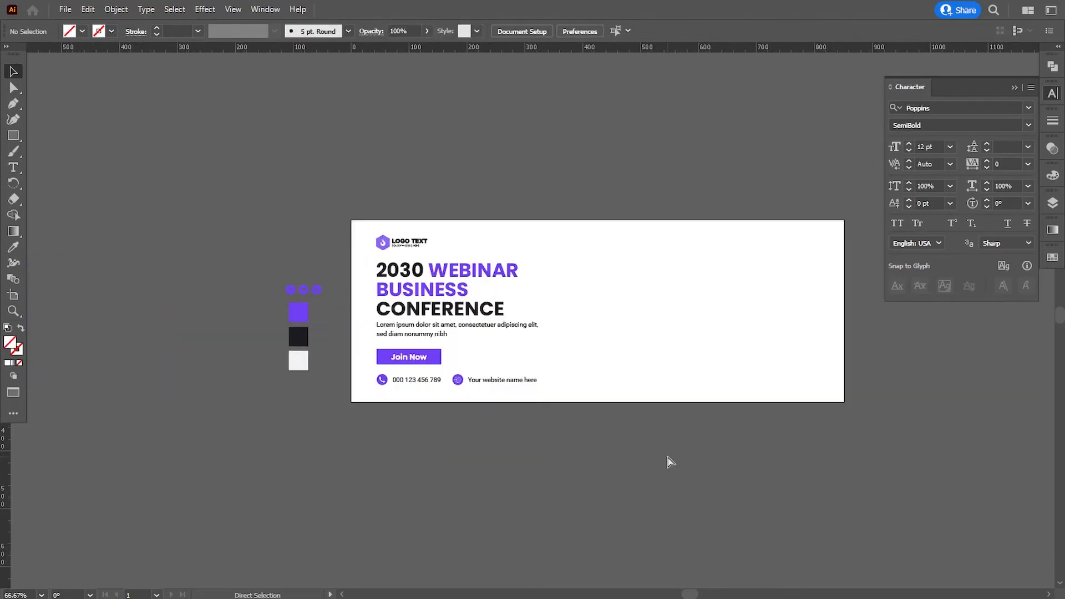
{"action": "key", "text": "ctrl+plus"}
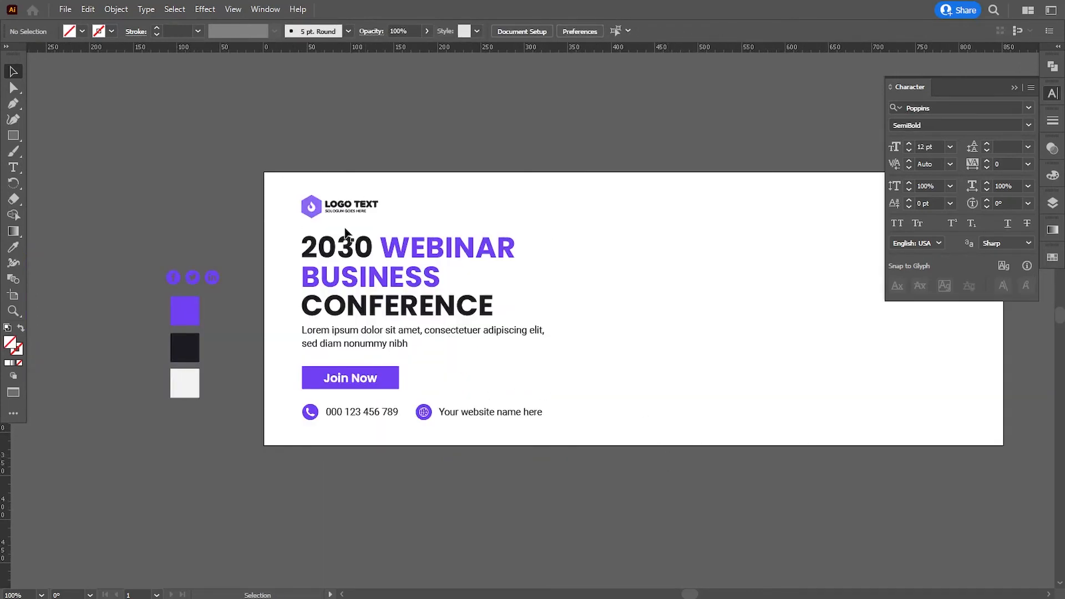
{"action": "left_click_drag", "start_coordinate": [261, 168], "coordinate": [700, 474]}
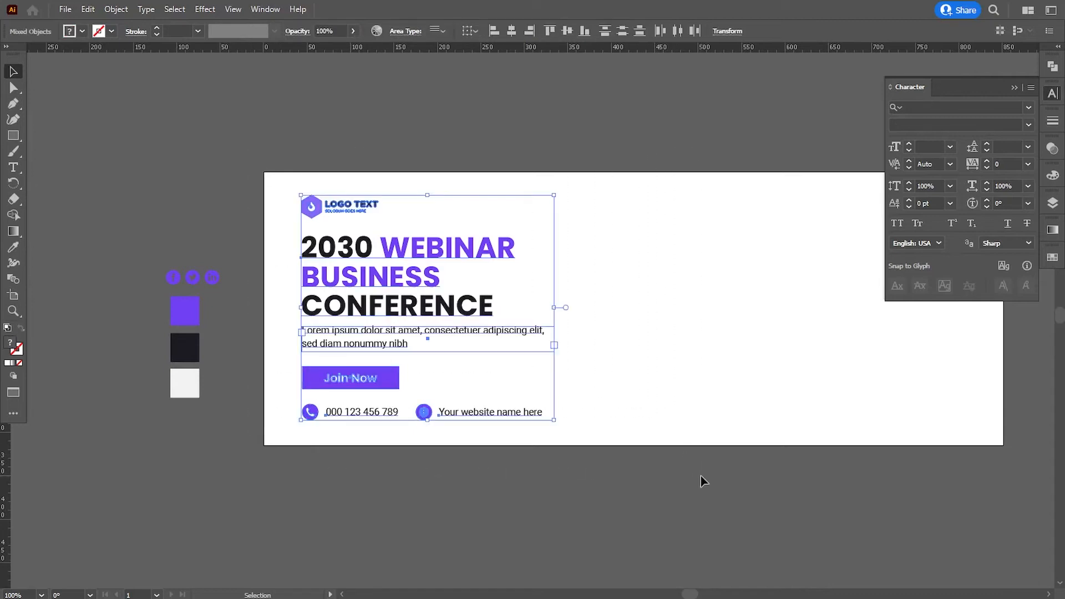
{"action": "left_click", "coordinate": [647, 396]}
Step: Create a triangle with the Polygon tool on the blank area right of the heading, radius 50 px and 3 sides
{"action": "left_click_drag", "start_coordinate": [646, 396], "coordinate": [554, 382]}
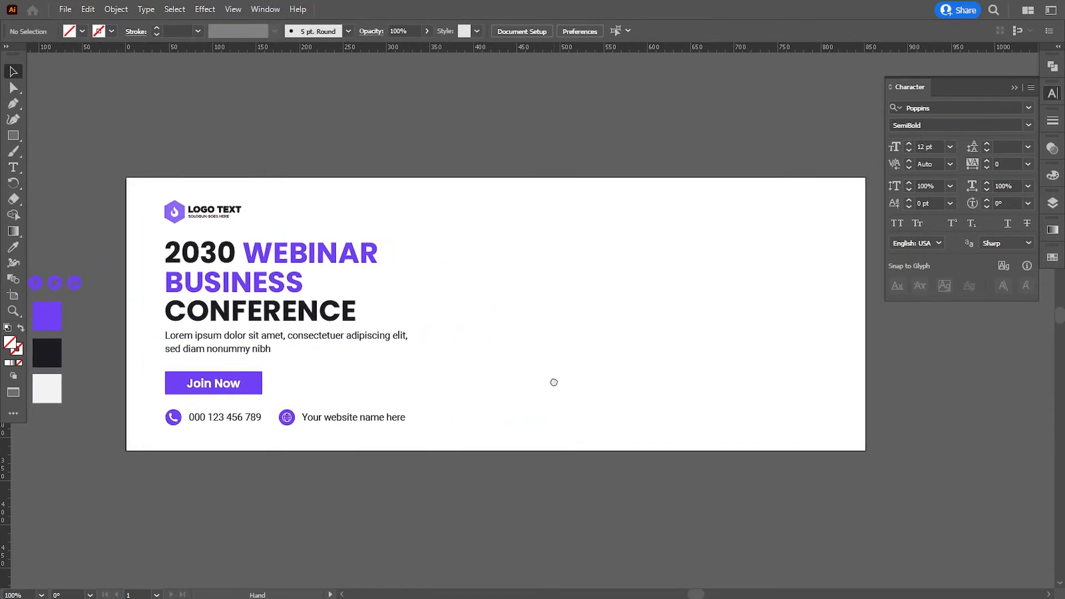
{"action": "left_click_drag", "start_coordinate": [15, 139], "coordinate": [72, 167]}
{"action": "left_click", "coordinate": [527, 322]}
{"action": "left_click", "coordinate": [543, 303]}
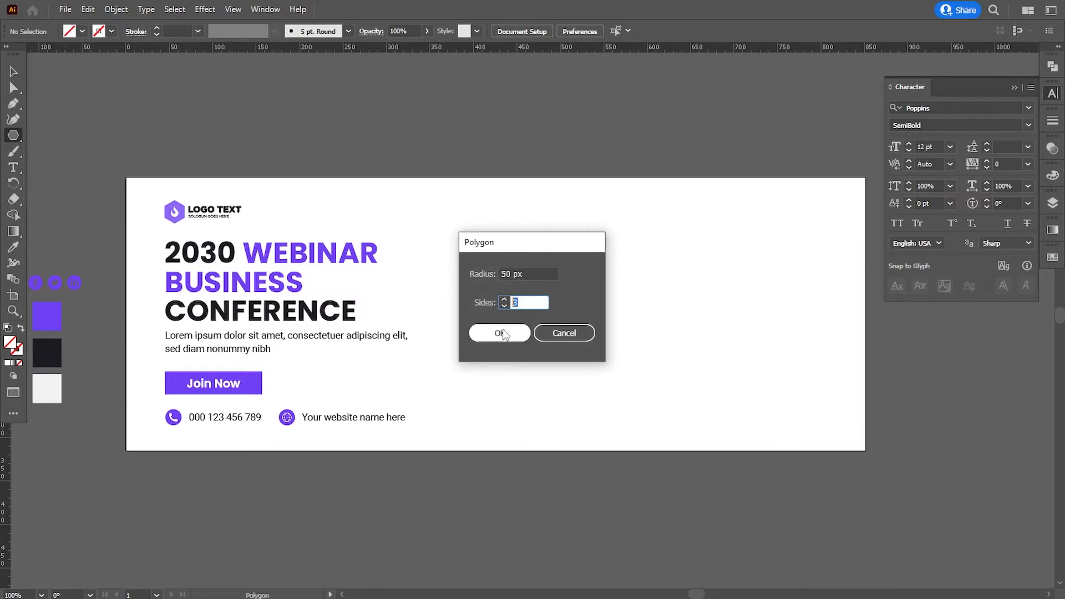
{"action": "left_click", "coordinate": [502, 332]}
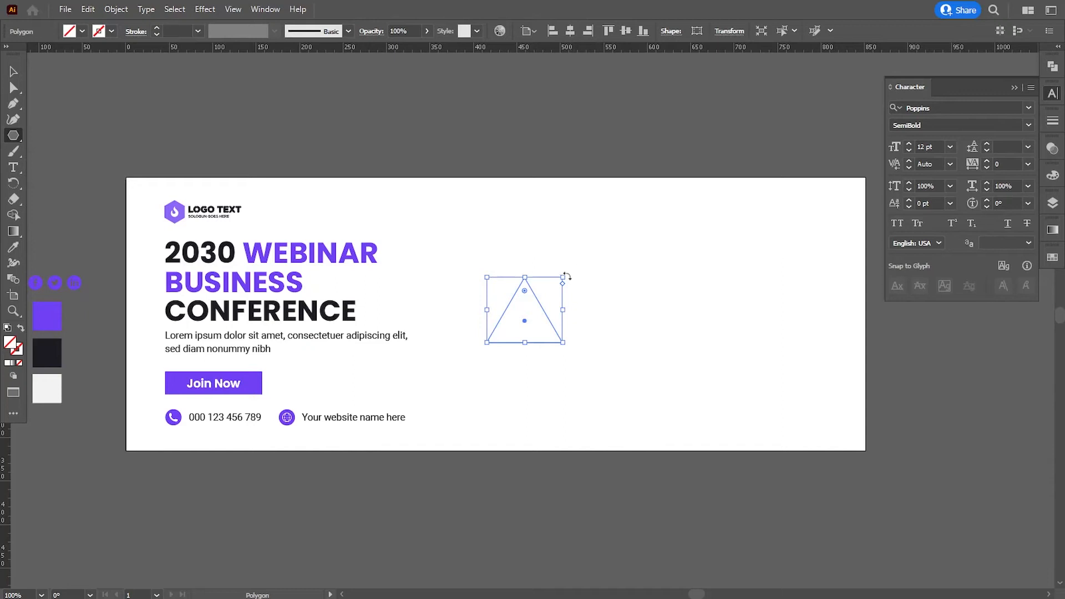
Step: Rotate the triangle 90° counterclockwise so it points left and fill it with the purple swatch's color
{"action": "left_click_drag", "start_coordinate": [566, 276], "coordinate": [446, 243]}
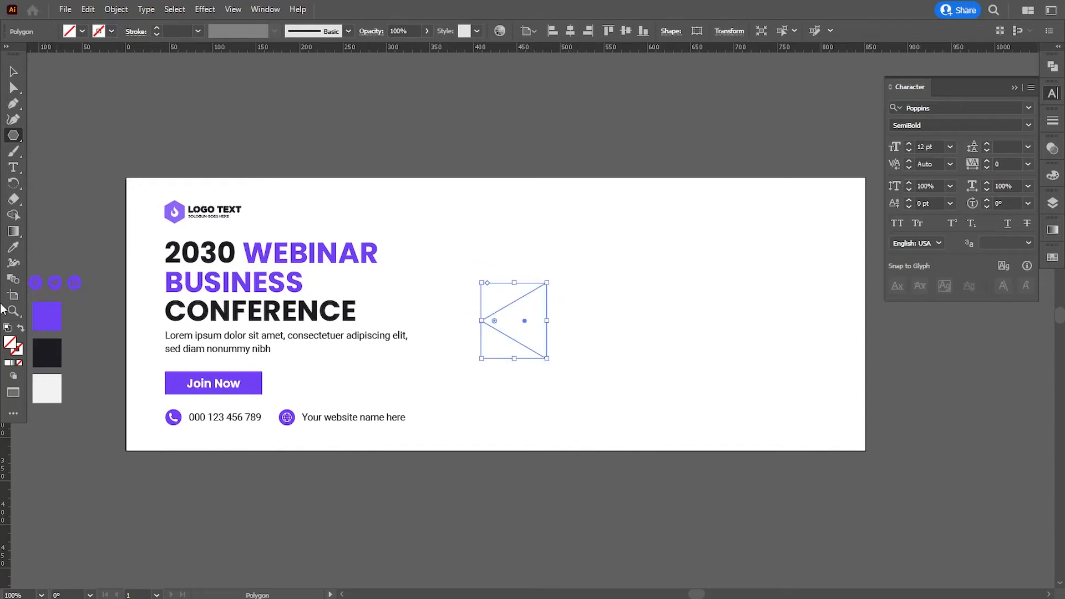
{"action": "left_click", "coordinate": [13, 247]}
{"action": "left_click", "coordinate": [46, 316]}
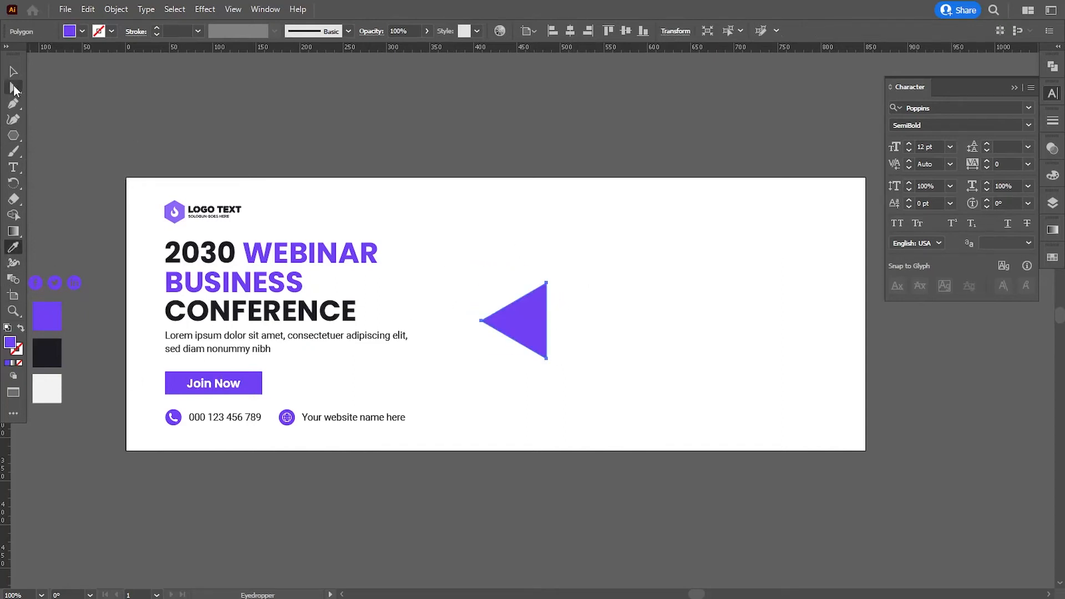
Step: Enlarge the triangle to nearly the artboard's height and move it right, leaving a narrow blank strip beside the artboard's right edge
{"action": "key", "text": "v"}
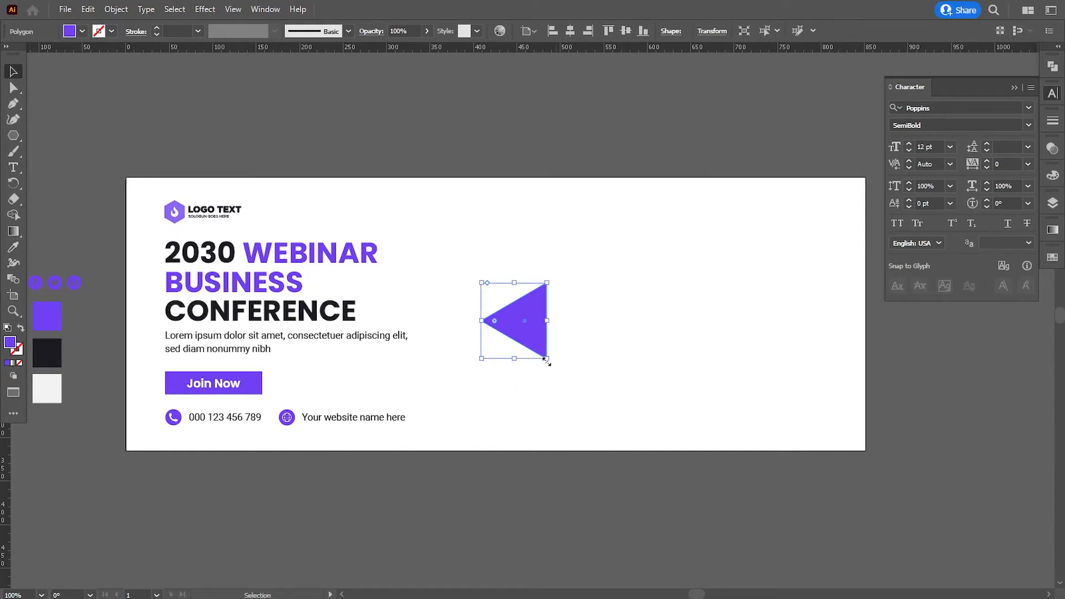
{"action": "left_click_drag", "start_coordinate": [546, 360], "coordinate": [671, 354]}
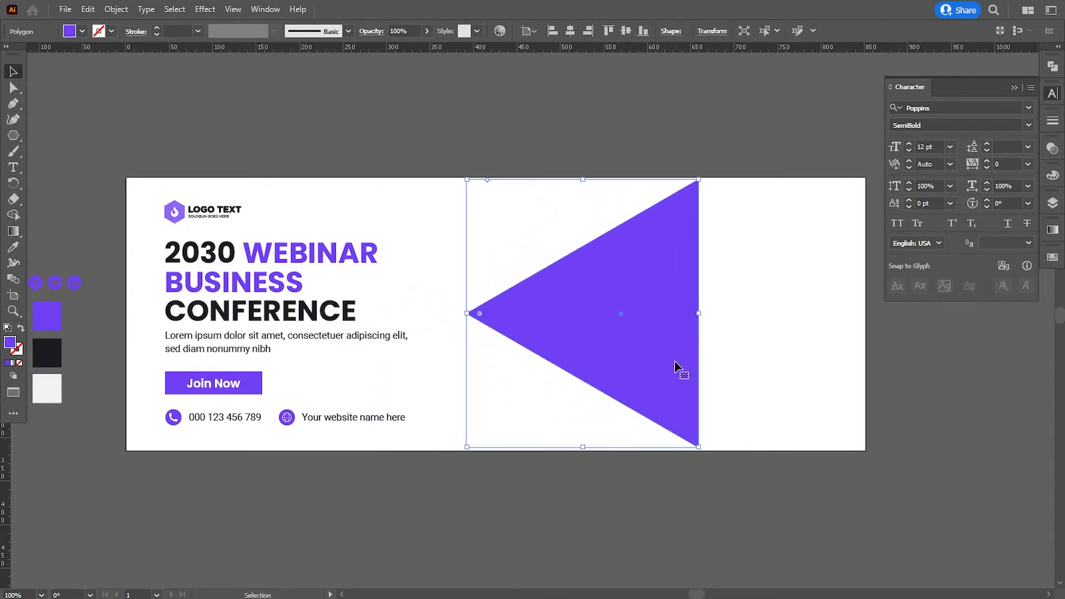
{"action": "key", "text": "Right"}
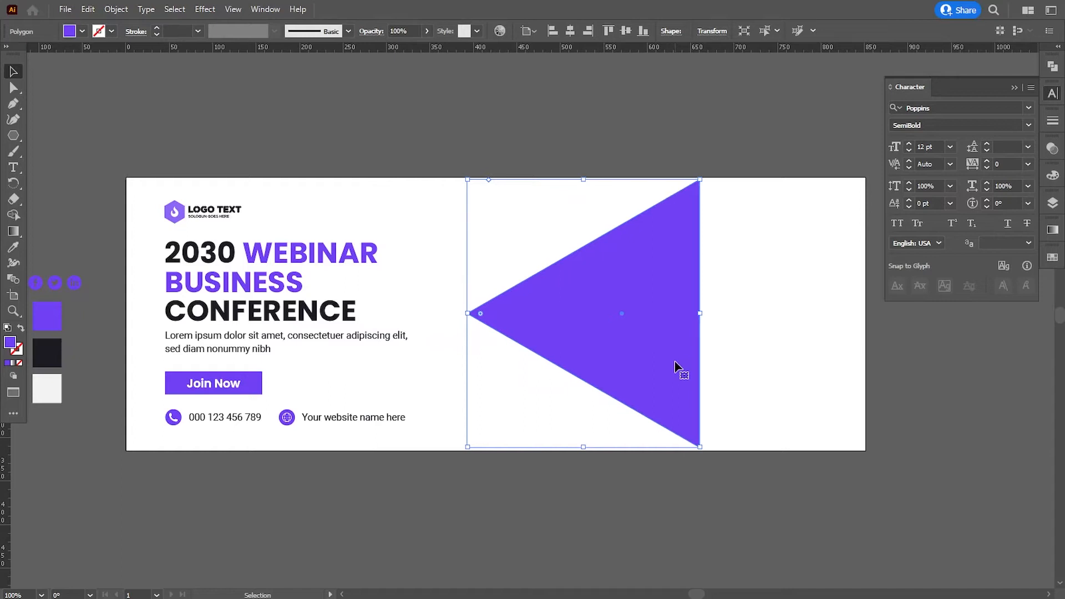
{"action": "key", "text": "Right"}
{"action": "key", "text": "Right"}
{"action": "key", "text": "Right"}
{"action": "key", "text": "Right"}
{"action": "key", "text": "Right"}
{"action": "key", "text": "Right"}
{"action": "key", "text": "Right"}
{"action": "key", "text": "Right"}
{"action": "key", "text": "Right"}
{"action": "key", "text": "Right"}
{"action": "key", "text": "Right"}
{"action": "key", "text": "Right"}
{"action": "key", "text": "Right"}
{"action": "key", "text": "Right"}
{"action": "key", "text": "Right"}
{"action": "key", "text": "Right"}
{"action": "key", "text": "Right"}
{"action": "key", "text": "Right"}
{"action": "key", "text": "Right"}
{"action": "key", "text": "Right"}
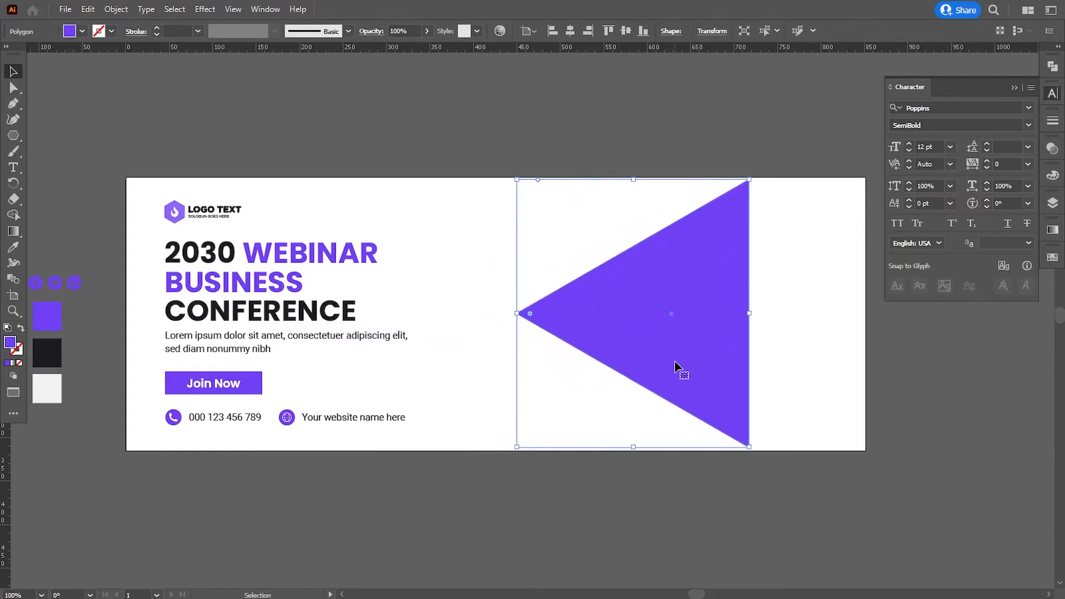
{"action": "key", "text": "Right"}
{"action": "key", "text": "Right"}
{"action": "key", "text": "Right"}
{"action": "key", "text": "Right"}
{"action": "key", "text": "Right"}
{"action": "key", "text": "Right"}
{"action": "key", "text": "Right"}
{"action": "key", "text": "Right"}
{"action": "key", "text": "Right"}
{"action": "key", "text": "Right"}
{"action": "key", "text": "Right"}
{"action": "key", "text": "Right"}
{"action": "key", "text": "Right"}
{"action": "key", "text": "Right"}
{"action": "key", "text": "Right"}
{"action": "key", "text": "Right"}
{"action": "key", "text": "Right"}
{"action": "key", "text": "Right"}
{"action": "key", "text": "Right"}
{"action": "key", "text": "Right"}
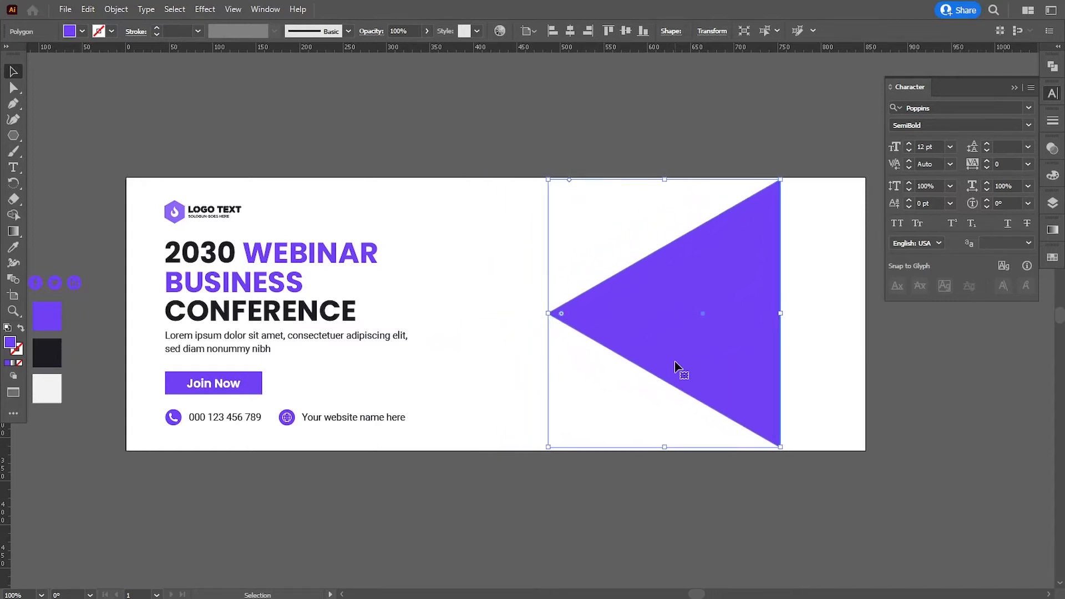
{"action": "key", "text": "Right"}
{"action": "key", "text": "Left"}
{"action": "key", "text": "Left"}
Step: Stretch the triangle so its two right corners meet the artboard's top and bottom edges
{"action": "left_click_drag", "start_coordinate": [802, 285], "coordinate": [555, 342]}
{"action": "key", "text": "ctrl+plus"}
{"action": "key", "text": "ctrl+plus"}
{"action": "key", "text": "ctrl+plus"}
{"action": "left_click_drag", "start_coordinate": [613, 225], "coordinate": [351, 496]}
{"action": "left_click_drag", "start_coordinate": [617, 184], "coordinate": [630, 173]}
{"action": "left_click_drag", "start_coordinate": [690, 287], "coordinate": [679, 61]}
{"action": "left_click_drag", "start_coordinate": [701, 443], "coordinate": [666, 191]}
{"action": "left_click_drag", "start_coordinate": [655, 454], "coordinate": [646, 320]}
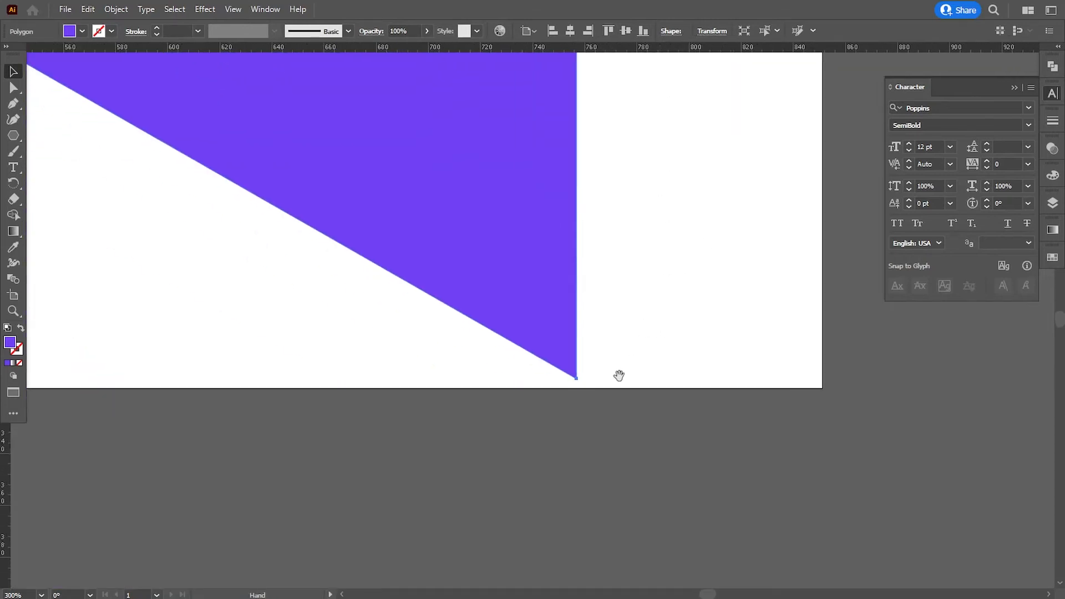
{"action": "left_click_drag", "start_coordinate": [577, 378], "coordinate": [614, 388]}
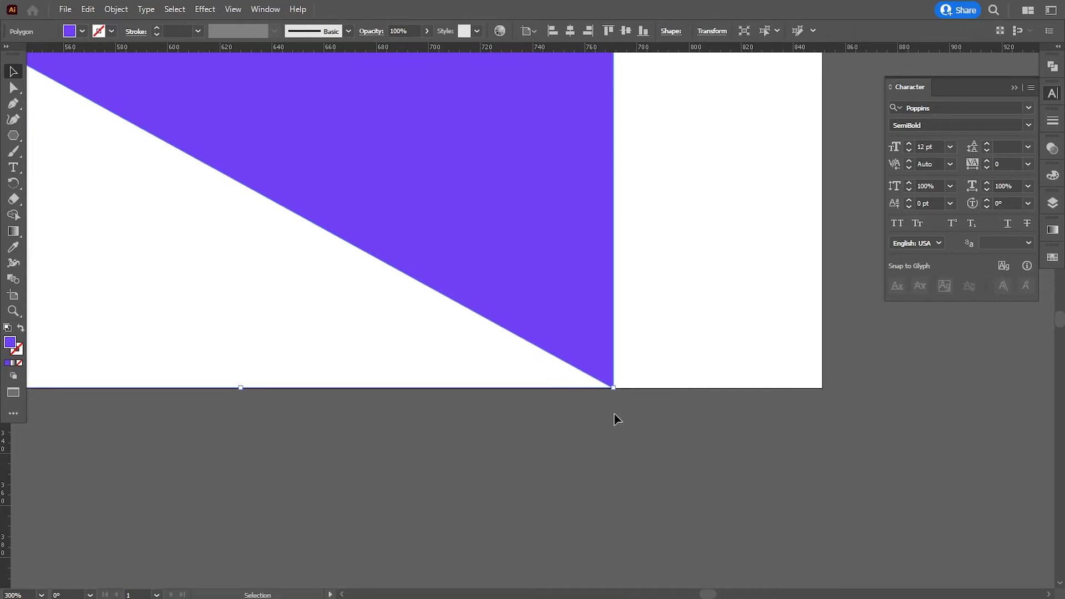
{"action": "left_click_drag", "start_coordinate": [546, 438], "coordinate": [626, 482]}
{"action": "key", "text": "ctrl+minus"}
{"action": "key", "text": "ctrl+minus"}
{"action": "key", "text": "ctrl+minus"}
{"action": "key", "text": "ctrl+minus"}
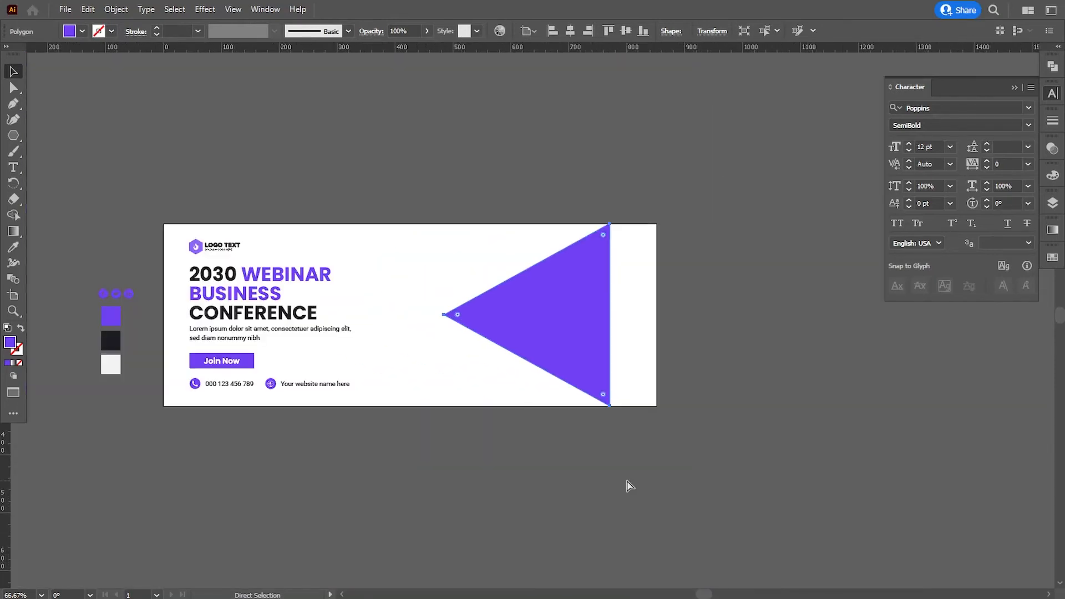
{"action": "left_click", "coordinate": [630, 486]}
{"action": "left_click_drag", "start_coordinate": [645, 467], "coordinate": [599, 460]}
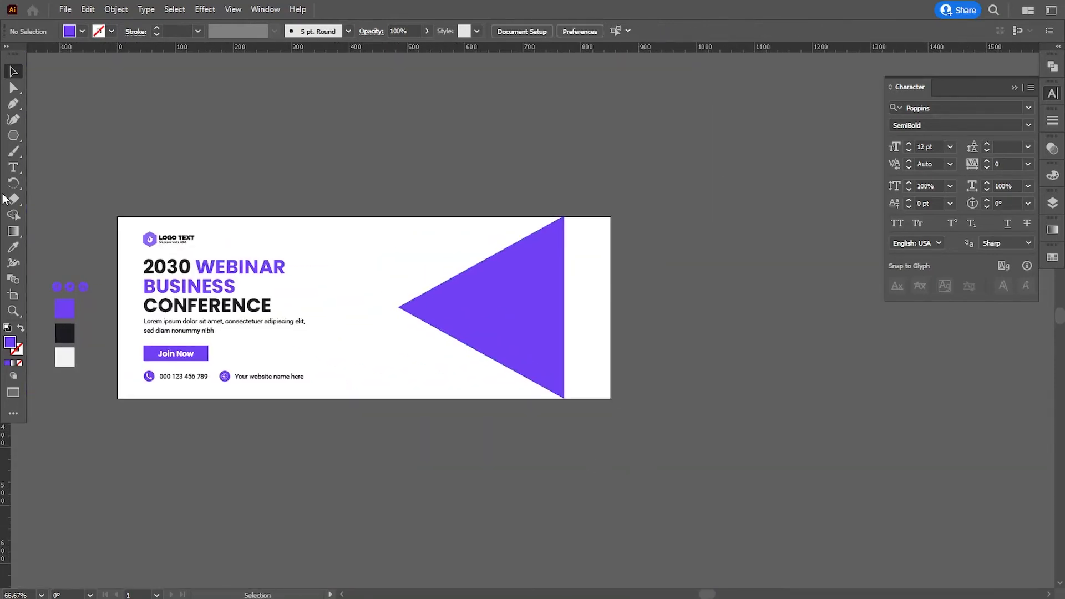
Step: Draw a full-height purple rectangle filling the strip between the triangle's vertical side and the artboard's right edge
{"action": "left_click_drag", "start_coordinate": [16, 134], "coordinate": [105, 136]}
{"action": "key", "text": "ctrl+plus"}
{"action": "key", "text": "ctrl+plus"}
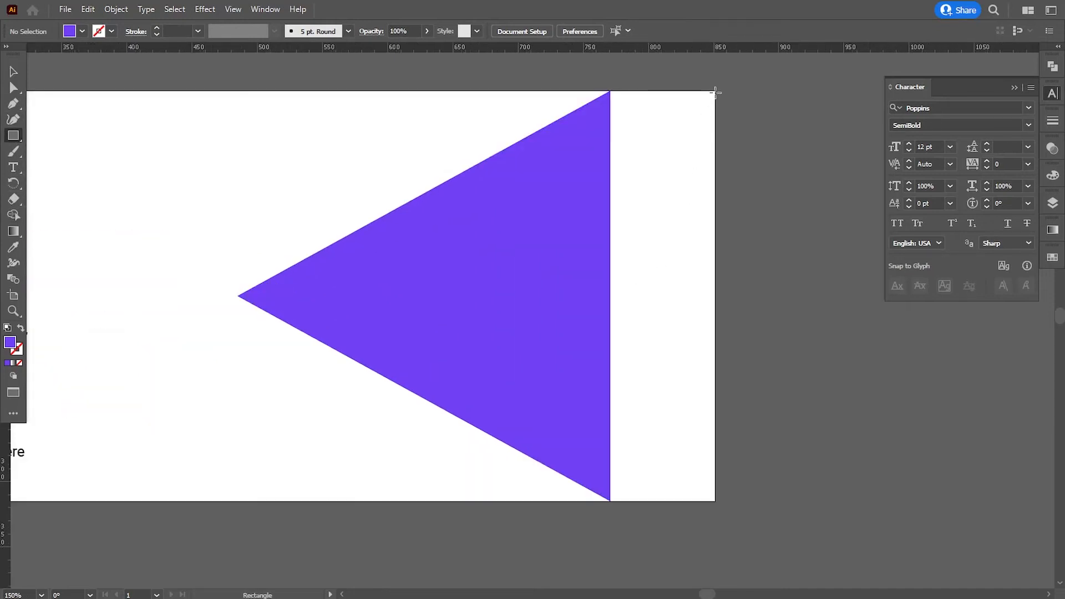
{"action": "left_click_drag", "start_coordinate": [715, 201], "coordinate": [610, 500]}
{"action": "left_click_drag", "start_coordinate": [611, 320], "coordinate": [580, 331]}
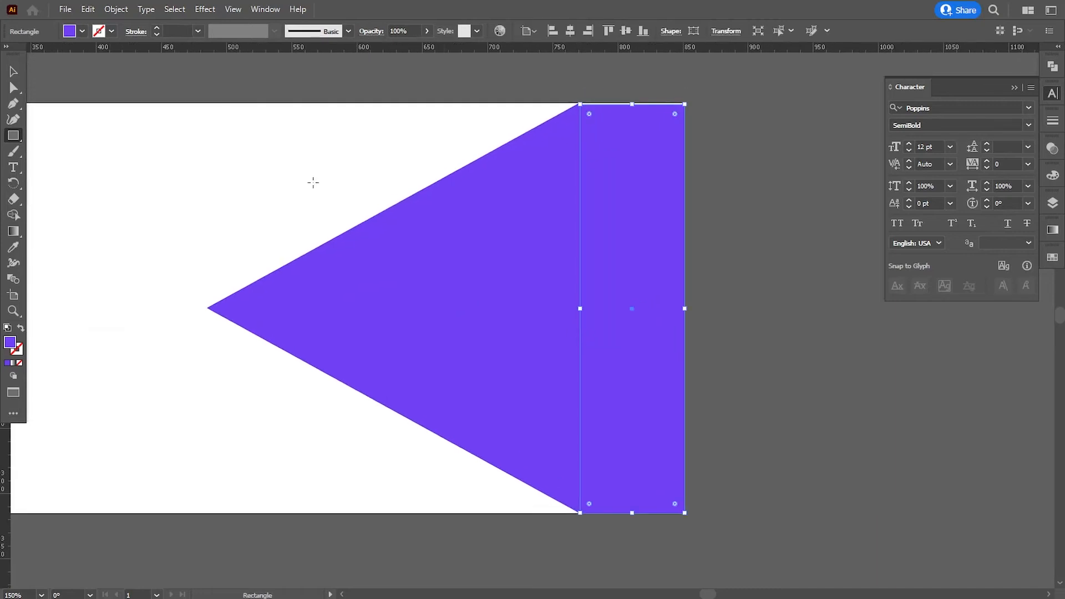
Step: Extend the rectangle's upper side so it lines up with the artboard's top edge
{"action": "left_click", "coordinate": [14, 72]}
{"action": "left_click", "coordinate": [806, 454]}
{"action": "key", "text": "ctrl+plus"}
{"action": "key", "text": "ctrl+plus"}
{"action": "left_click_drag", "start_coordinate": [715, 173], "coordinate": [621, 330]}
{"action": "left_click", "coordinate": [638, 299]}
{"action": "left_click_drag", "start_coordinate": [672, 226], "coordinate": [672, 223]}
{"action": "left_click", "coordinate": [829, 335]}
{"action": "key", "text": "ctrl+minus"}
{"action": "key", "text": "ctrl+minus"}
{"action": "key", "text": "ctrl+minus"}
{"action": "key", "text": "ctrl+minus"}
{"action": "key", "text": "ctrl+minus"}
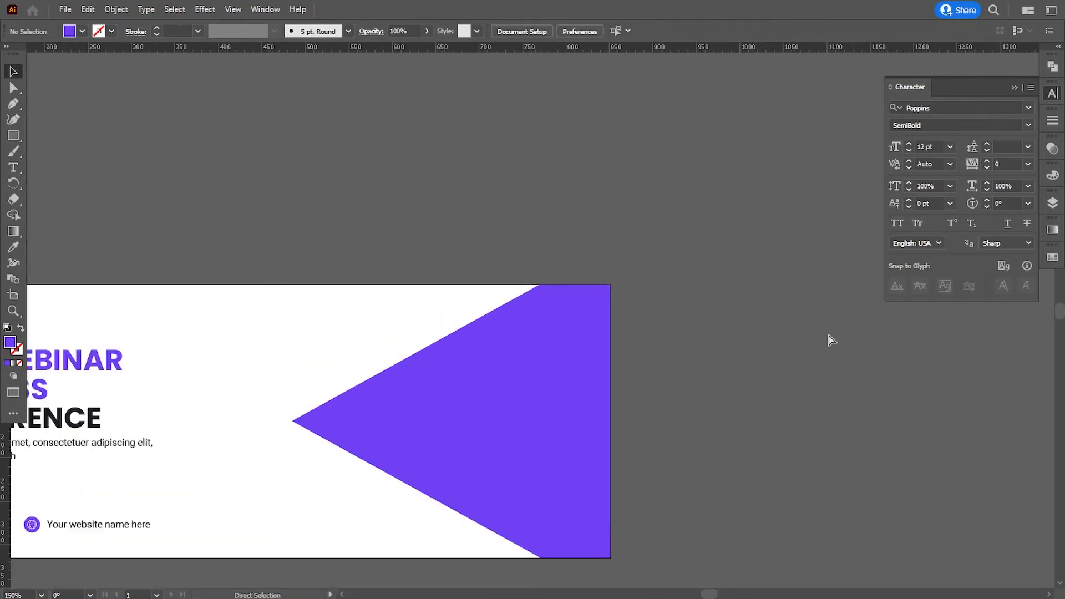
{"action": "key", "text": "ctrl+plus"}
{"action": "left_click_drag", "start_coordinate": [416, 453], "coordinate": [499, 409]}
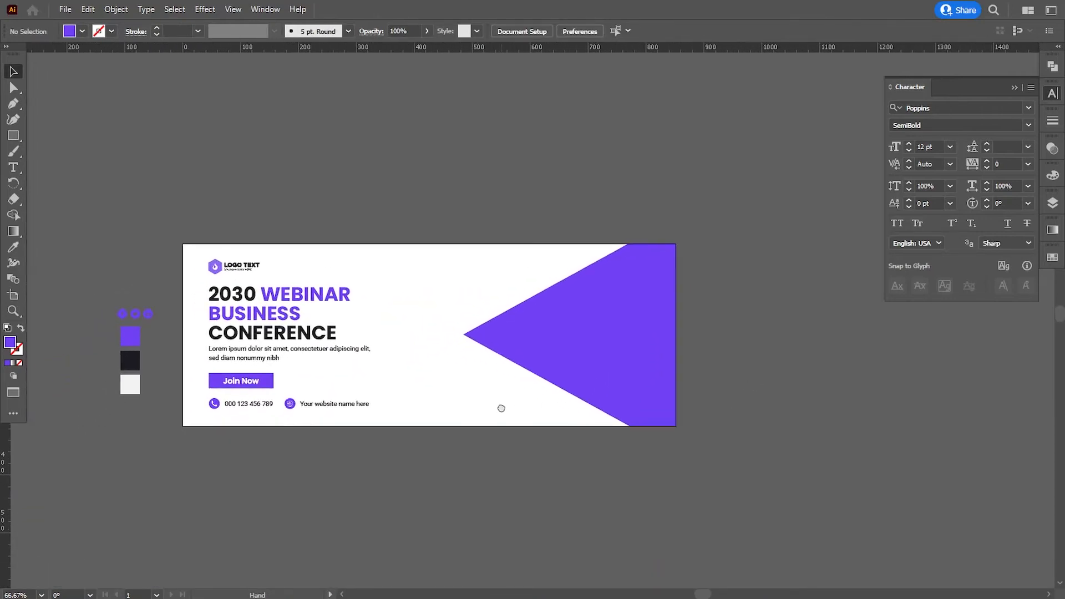
Step: Shift the triangle and rectangle together slightly left, away from the artboard's right edge
{"action": "left_click", "coordinate": [647, 353]}
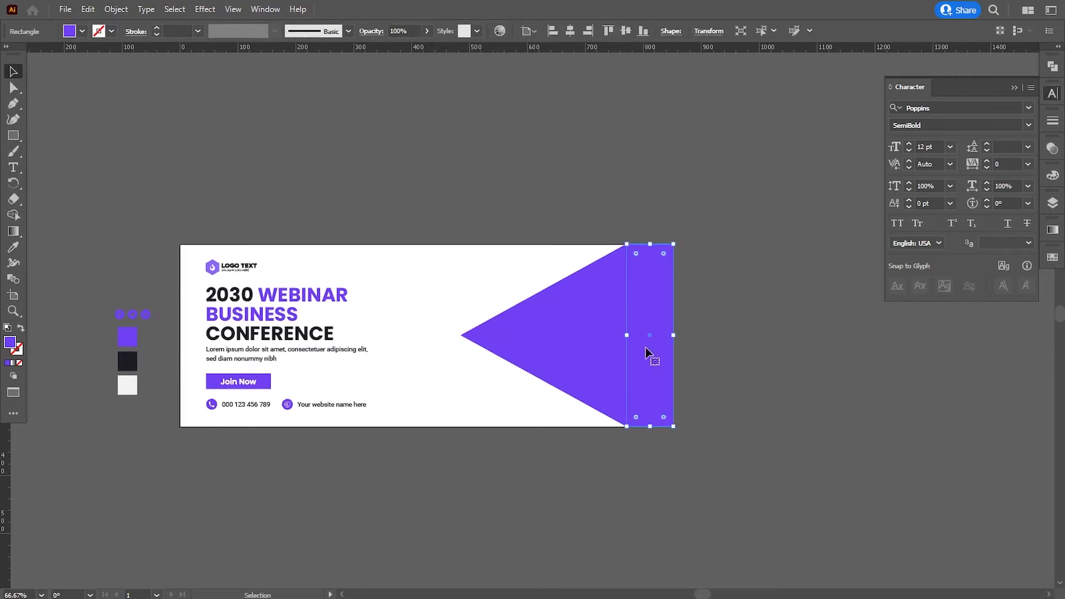
{"action": "left_click", "coordinate": [573, 339], "text": "shift"}
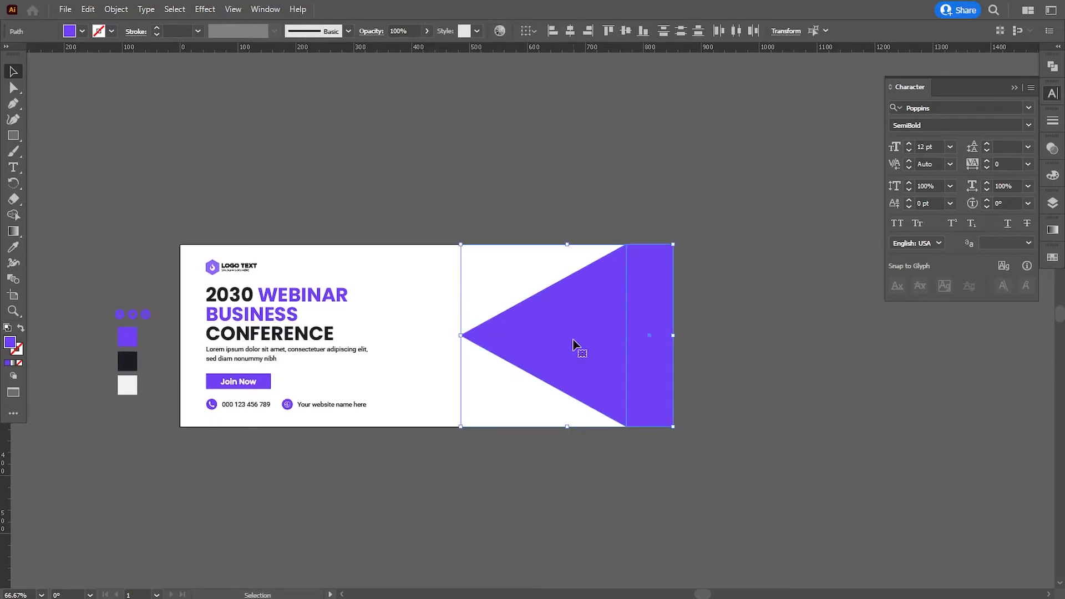
{"action": "key", "text": "Left"}
{"action": "key", "text": "Left"}
{"action": "key", "text": "Left"}
{"action": "key", "text": "Left"}
{"action": "key", "text": "Left"}
{"action": "key", "text": "Left"}
{"action": "key", "text": "Left"}
{"action": "key", "text": "Left"}
{"action": "key", "text": "Left"}
{"action": "key", "text": "Left"}
{"action": "key", "text": "Left"}
{"action": "key", "text": "Left"}
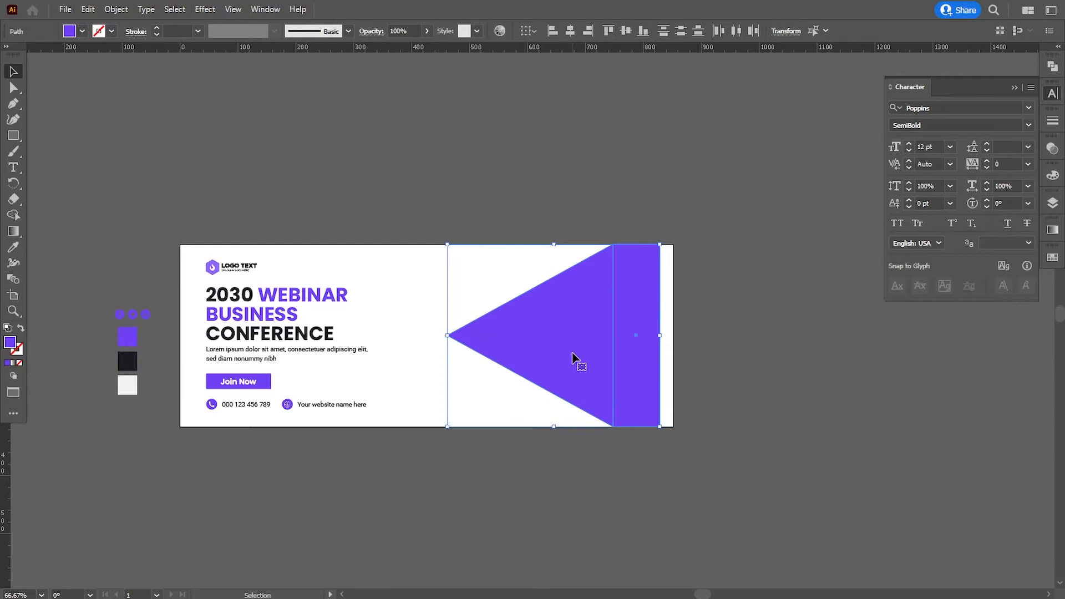
{"action": "key", "text": "Left"}
{"action": "key", "text": "Right"}
{"action": "key", "text": "Right"}
{"action": "key", "text": "Right"}
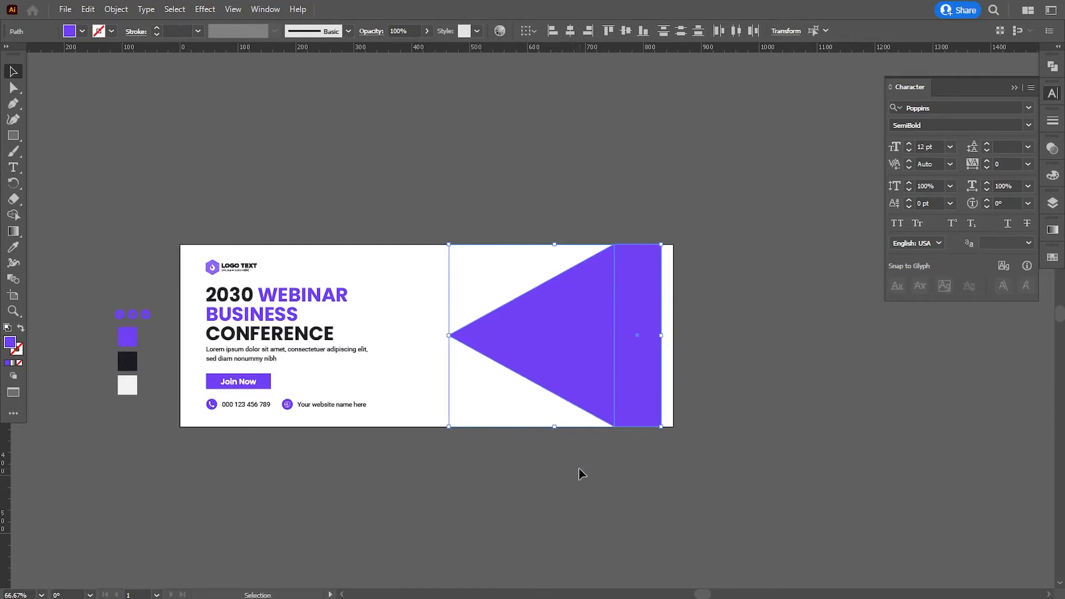
{"action": "key", "text": "Left"}
{"action": "key", "text": "Left"}
{"action": "key", "text": "Left"}
{"action": "key", "text": "Left"}
{"action": "key", "text": "Left"}
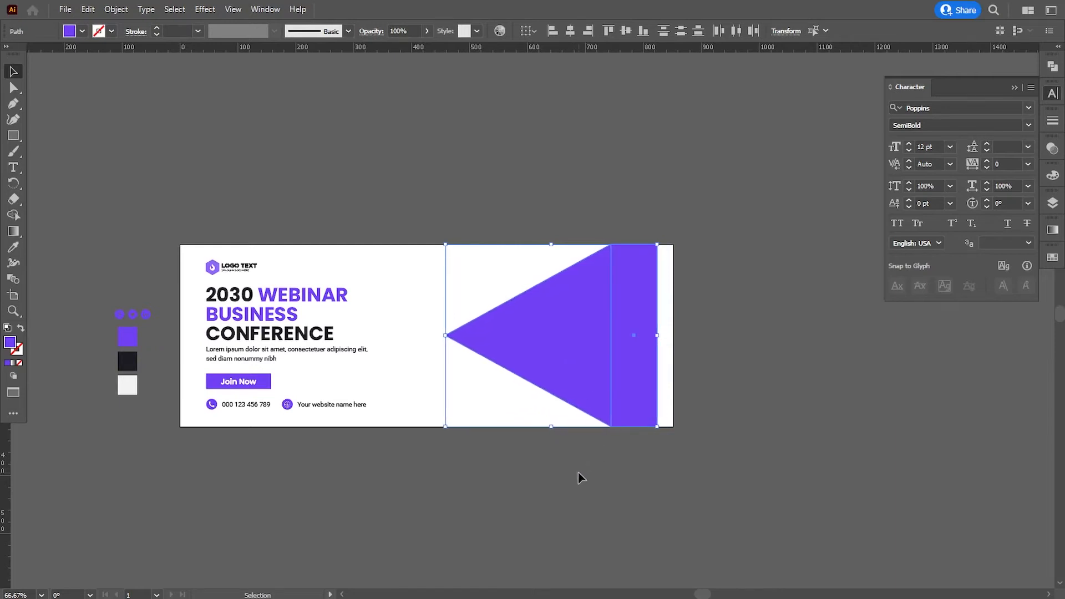
{"action": "left_click", "coordinate": [578, 478]}
Step: Widen the rectangle so its right side reaches the artboard's right edge exactly
{"action": "left_click", "coordinate": [638, 373]}
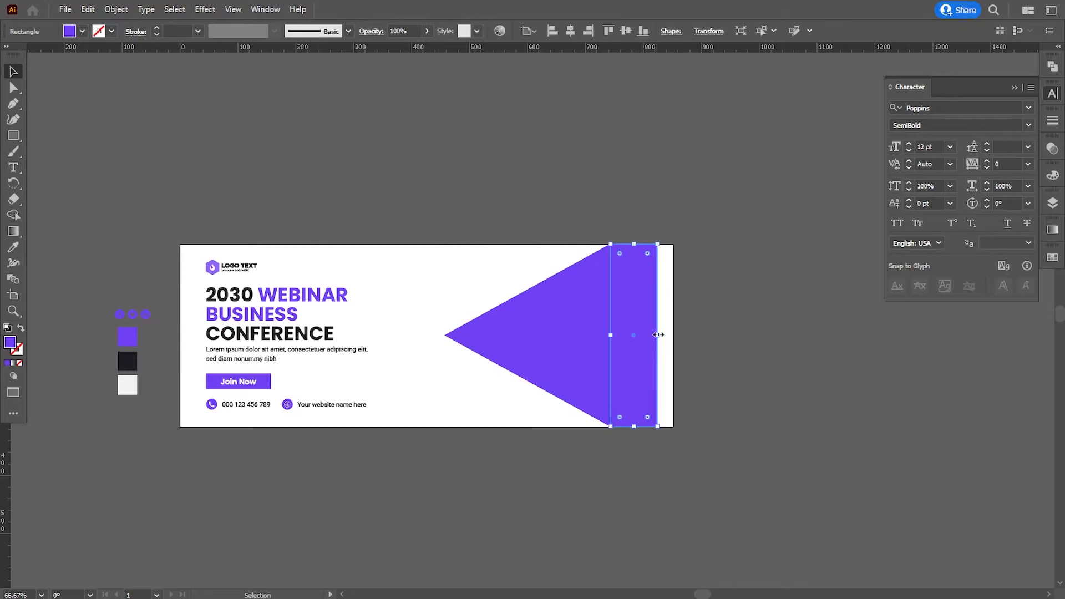
{"action": "left_click_drag", "start_coordinate": [658, 334], "coordinate": [673, 334]}
{"action": "left_click", "coordinate": [714, 376]}
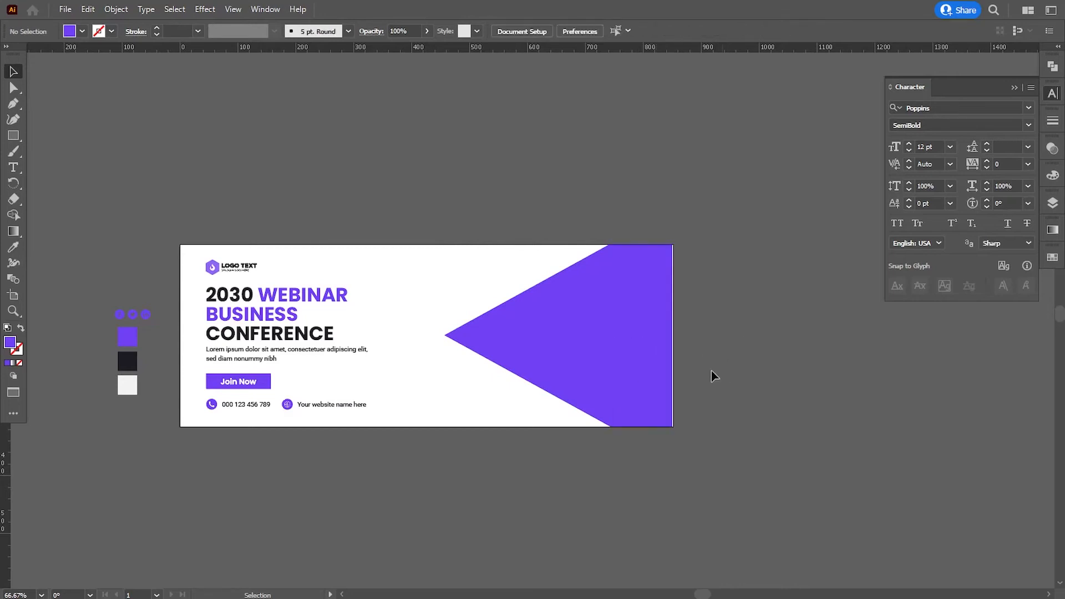
{"action": "left_click", "coordinate": [648, 366]}
{"action": "left_click_drag", "start_coordinate": [718, 376], "coordinate": [541, 363]}
{"action": "key", "text": "ctrl+plus"}
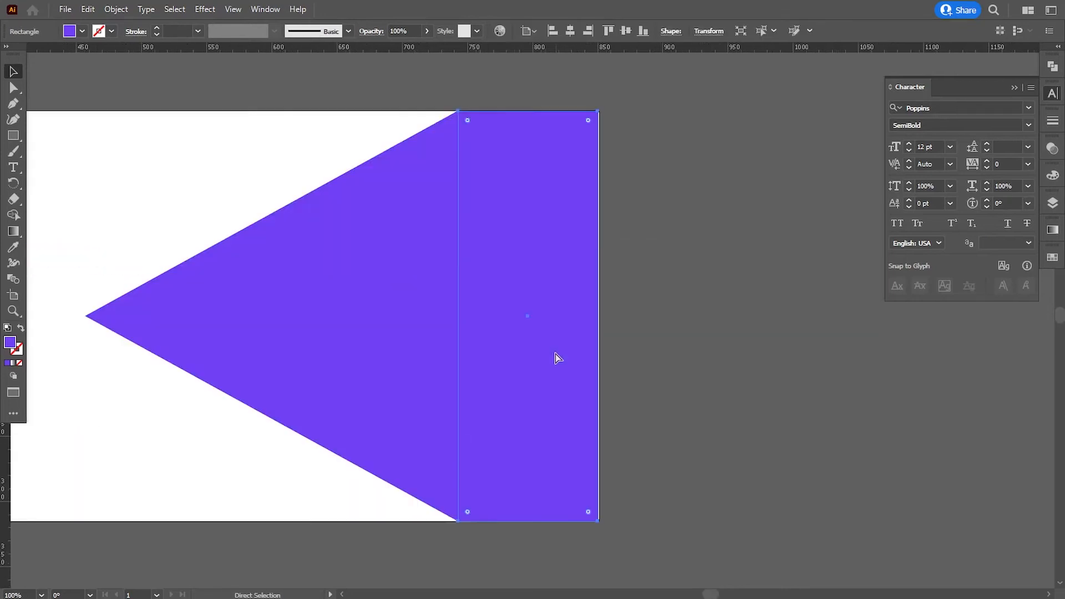
{"action": "key", "text": "ctrl+plus"}
{"action": "left_click_drag", "start_coordinate": [621, 318], "coordinate": [623, 320]}
{"action": "left_click", "coordinate": [658, 364]}
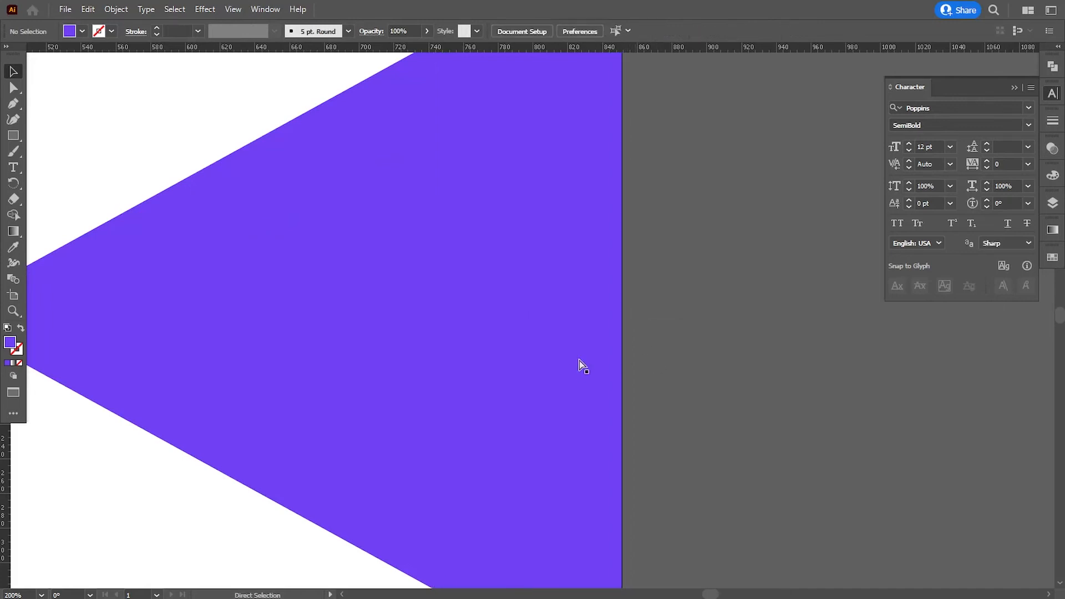
Step: Unite the triangle and rectangle into a single shape with Pathfinder
{"action": "key", "text": "ctrl+minus"}
{"action": "left_click", "coordinate": [538, 369]}
{"action": "left_click", "coordinate": [385, 346], "text": "shift"}
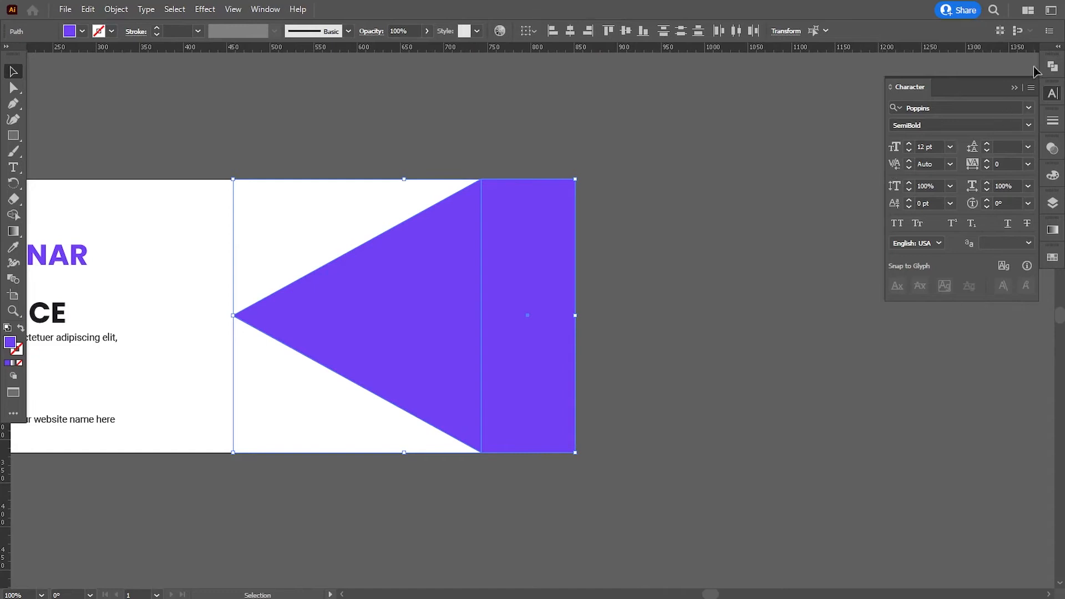
{"action": "left_click", "coordinate": [1052, 66]}
{"action": "left_click", "coordinate": [895, 97]}
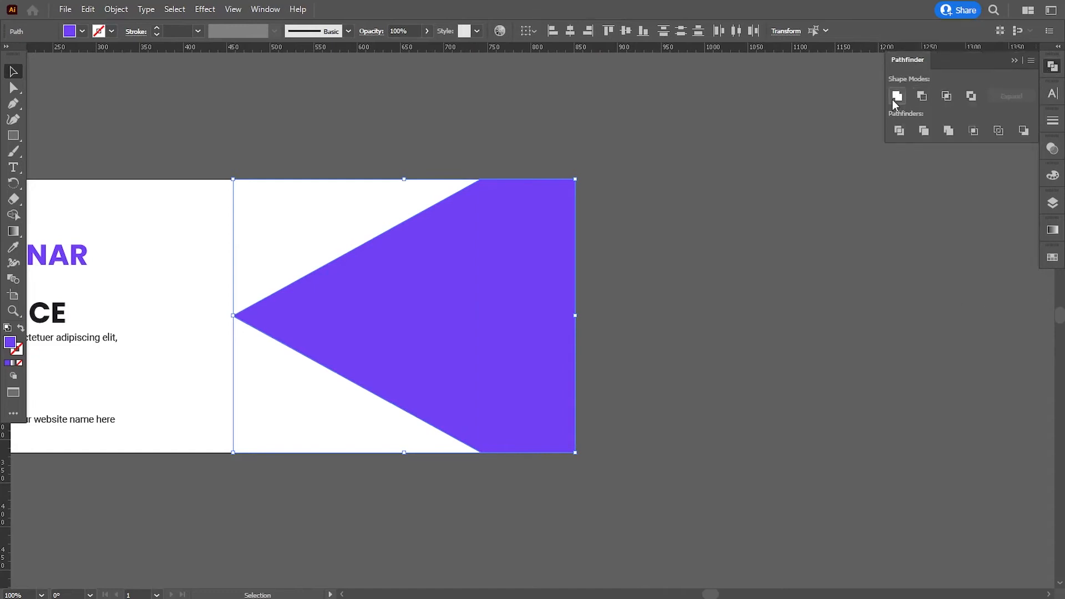
{"action": "left_click", "coordinate": [721, 289]}
{"action": "key", "text": "space"}
{"action": "left_click_drag", "start_coordinate": [608, 362], "coordinate": [776, 359]}
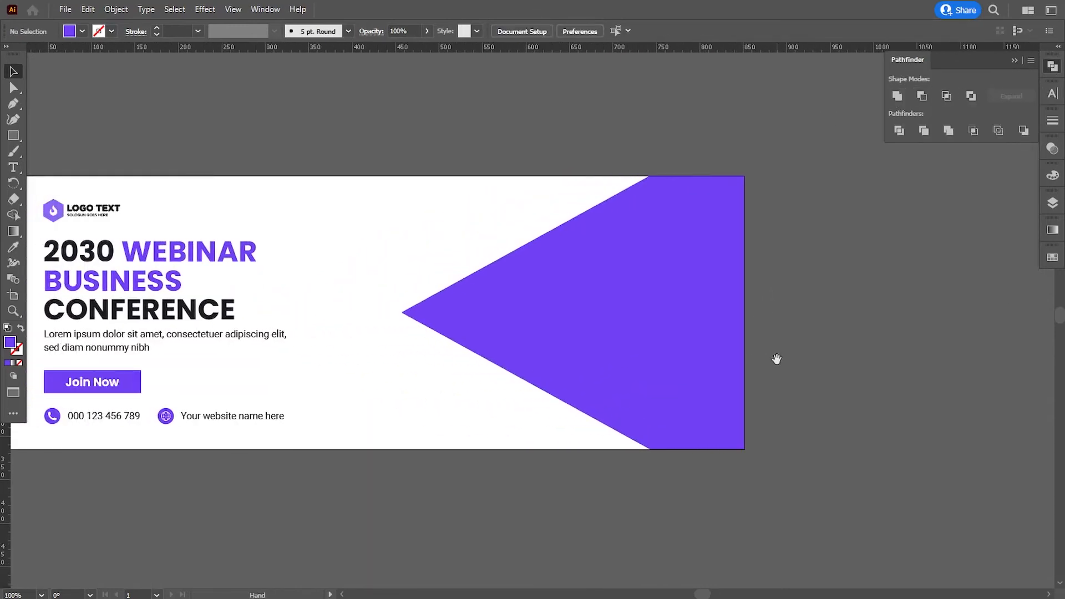
Step: Paste a copy of the united purple shape in back, in the same position, and expand Layer 1 to list its objects
{"action": "left_click", "coordinate": [618, 333]}
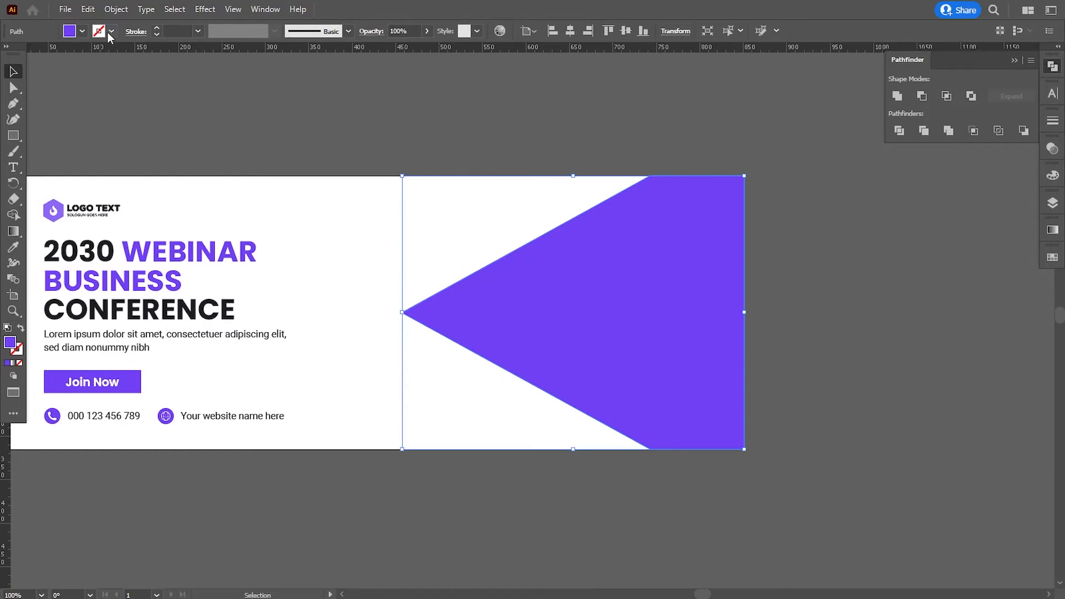
{"action": "left_click", "coordinate": [88, 9]}
{"action": "left_click", "coordinate": [88, 9]}
{"action": "left_click", "coordinate": [87, 9]}
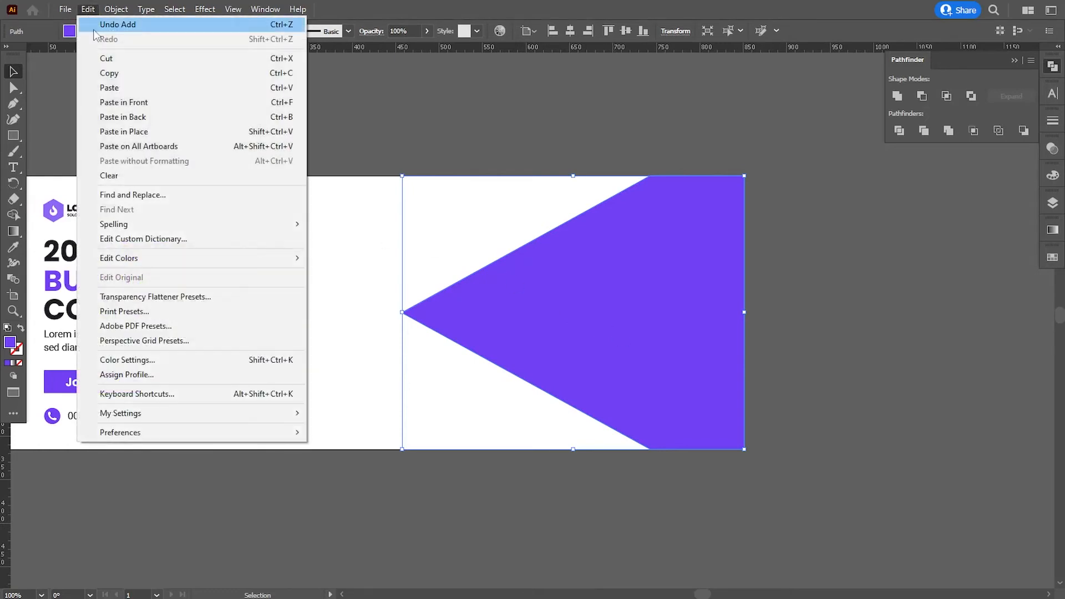
{"action": "left_click", "coordinate": [116, 116]}
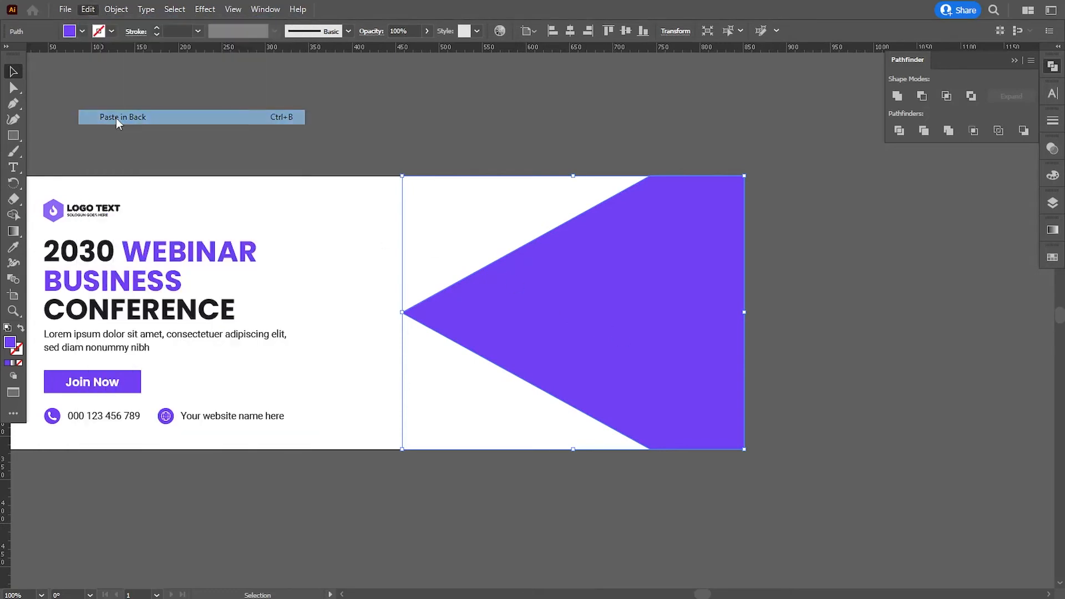
{"action": "left_click", "coordinate": [1052, 203]}
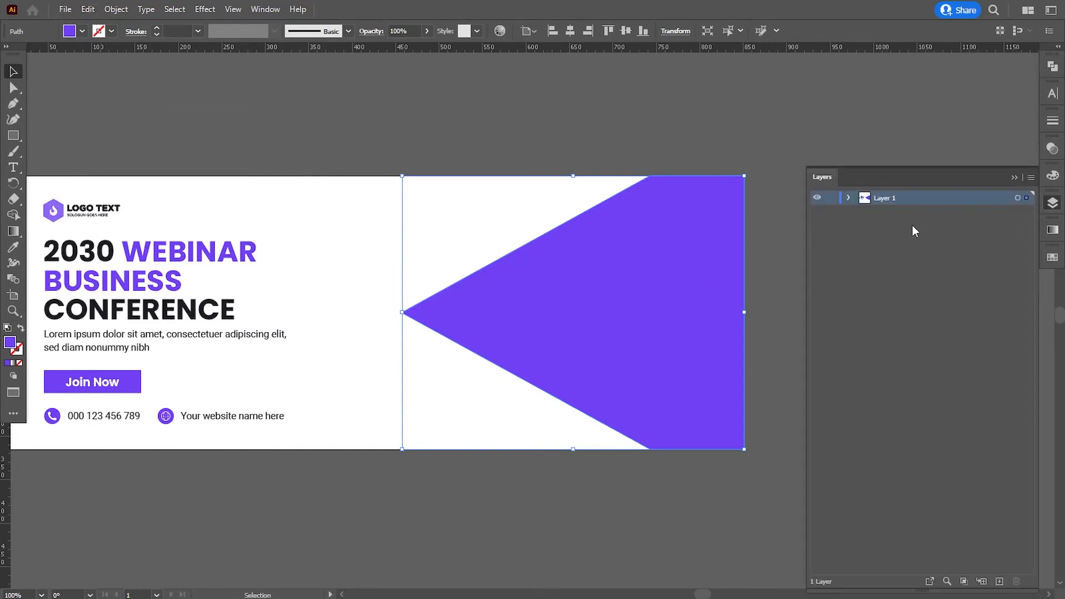
{"action": "left_click", "coordinate": [849, 198]}
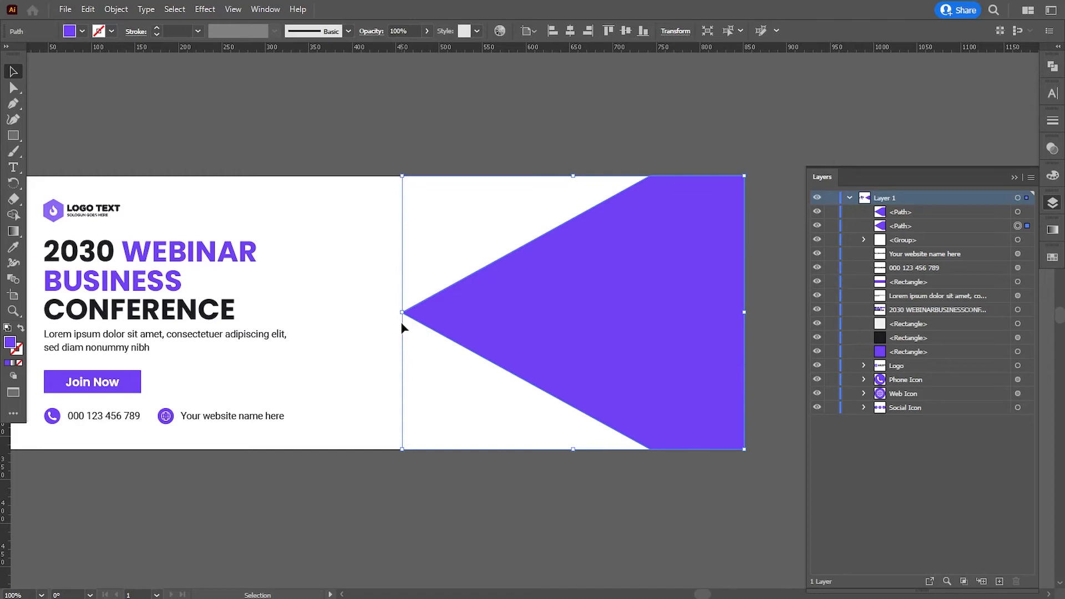
Step: Nudge the back copy left so a narrow strip of it extends past the front shape's slanted edges
{"action": "key", "text": "Left"}
{"action": "key", "text": "Left"}
{"action": "key", "text": "Left"}
{"action": "key", "text": "Left"}
{"action": "key", "text": "Left"}
{"action": "key", "text": "Left"}
{"action": "key", "text": "Left"}
{"action": "key", "text": "Left"}
{"action": "key", "text": "Left"}
{"action": "key", "text": "Left"}
{"action": "key", "text": "Left"}
{"action": "key", "text": "Left"}
{"action": "key", "text": "Left"}
{"action": "key", "text": "Left"}
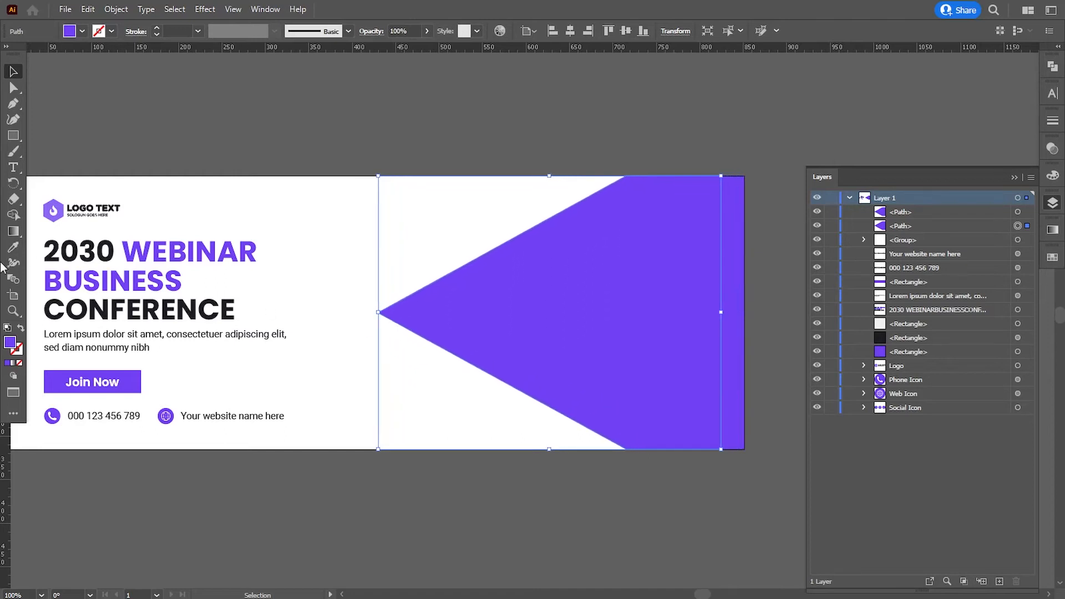
Step: Fill the back copy with the light gray swatch's color using the Eyedropper
{"action": "left_click", "coordinate": [10, 250]}
{"action": "key", "text": "ctrl+minus"}
{"action": "left_click", "coordinate": [115, 361]}
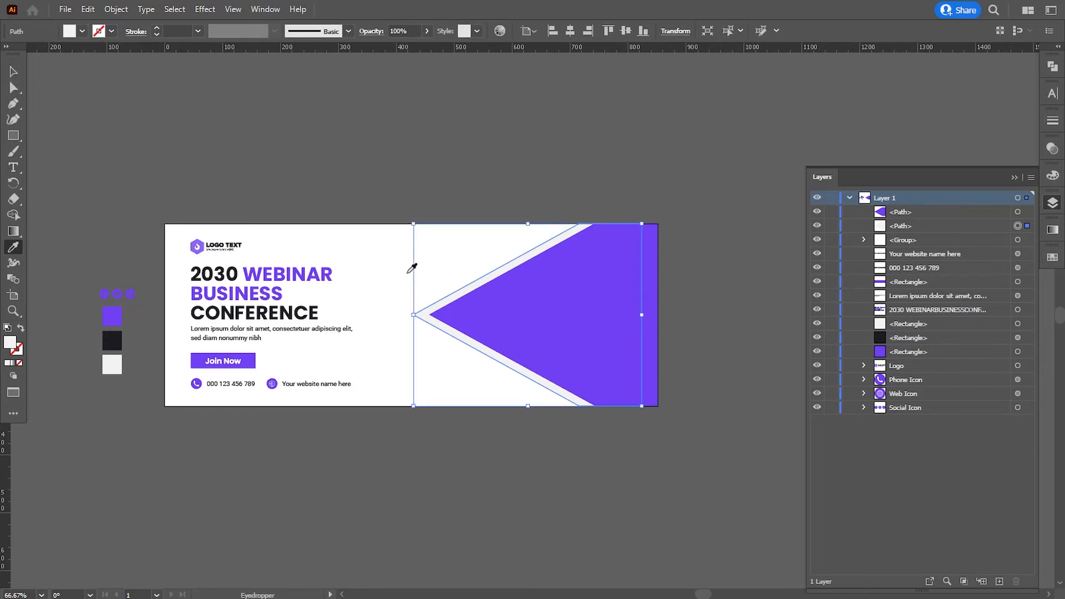
{"action": "key", "text": "ctrl+plus"}
{"action": "key", "text": "v"}
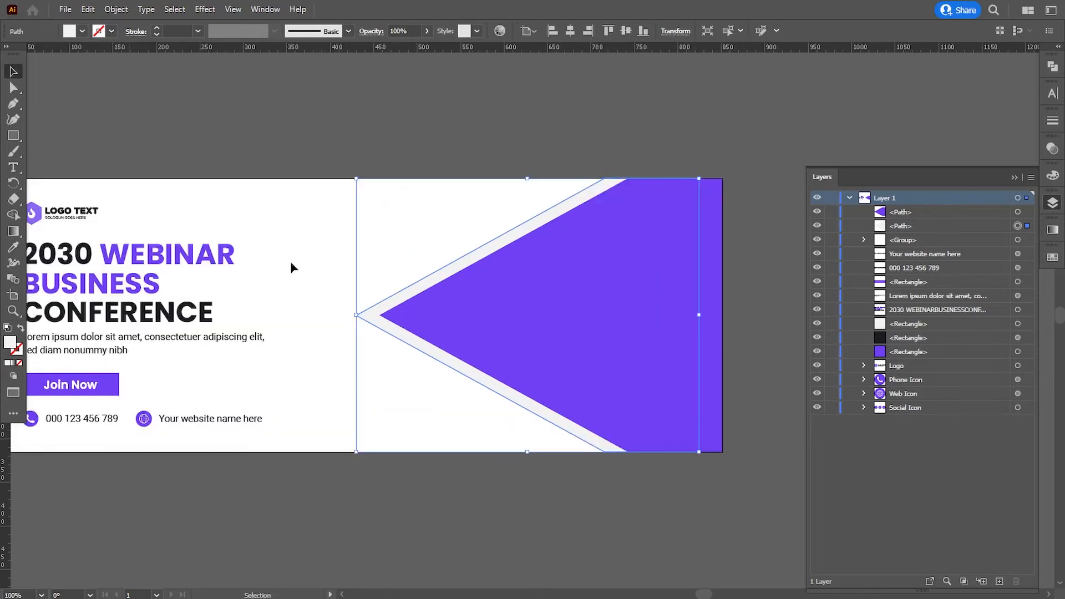
Step: Nudge the light gray back shape further left to widen the strip visible beyond the purple shape's slanted edges
{"action": "key", "text": "Left"}
{"action": "key", "text": "Left"}
{"action": "key", "text": "Left"}
{"action": "key", "text": "Left"}
{"action": "key", "text": "Left"}
{"action": "key", "text": "Left"}
{"action": "key", "text": "Left"}
{"action": "key", "text": "Left"}
{"action": "key", "text": "Left"}
{"action": "key", "text": "Left"}
{"action": "key", "text": "Left"}
{"action": "key", "text": "Left"}
{"action": "key", "text": "Left"}
{"action": "key", "text": "Left"}
{"action": "key", "text": "Left"}
{"action": "key", "text": "Left"}
{"action": "key", "text": "Left"}
{"action": "key", "text": "Left"}
{"action": "key", "text": "Left"}
{"action": "key", "text": "Left"}
{"action": "key", "text": "Left"}
{"action": "key", "text": "Left"}
{"action": "key", "text": "Left"}
{"action": "key", "text": "Left"}
{"action": "key", "text": "Left"}
{"action": "key", "text": "Left"}
{"action": "key", "text": "Left"}
{"action": "key", "text": "Left"}
{"action": "key", "text": "Left"}
{"action": "key", "text": "Left"}
{"action": "key", "text": "Left"}
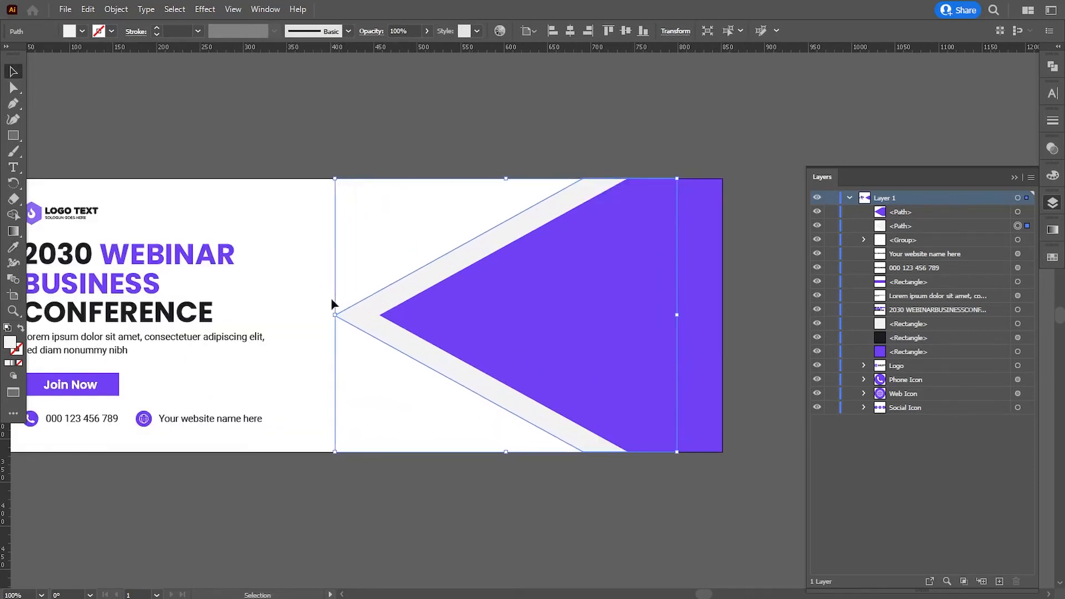
{"action": "key", "text": "Left"}
{"action": "key", "text": "Left"}
{"action": "key", "text": "Left"}
{"action": "key", "text": "Left"}
{"action": "key", "text": "Left"}
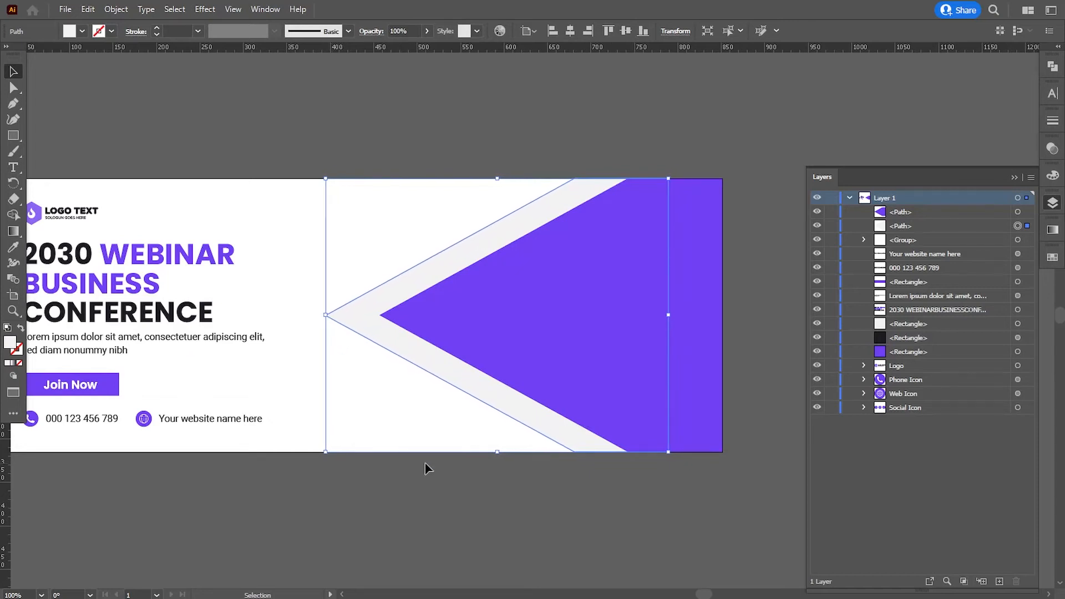
{"action": "key", "text": "Left"}
{"action": "key", "text": "Left"}
{"action": "key", "text": "Left"}
{"action": "key", "text": "Left"}
{"action": "key", "text": "Left"}
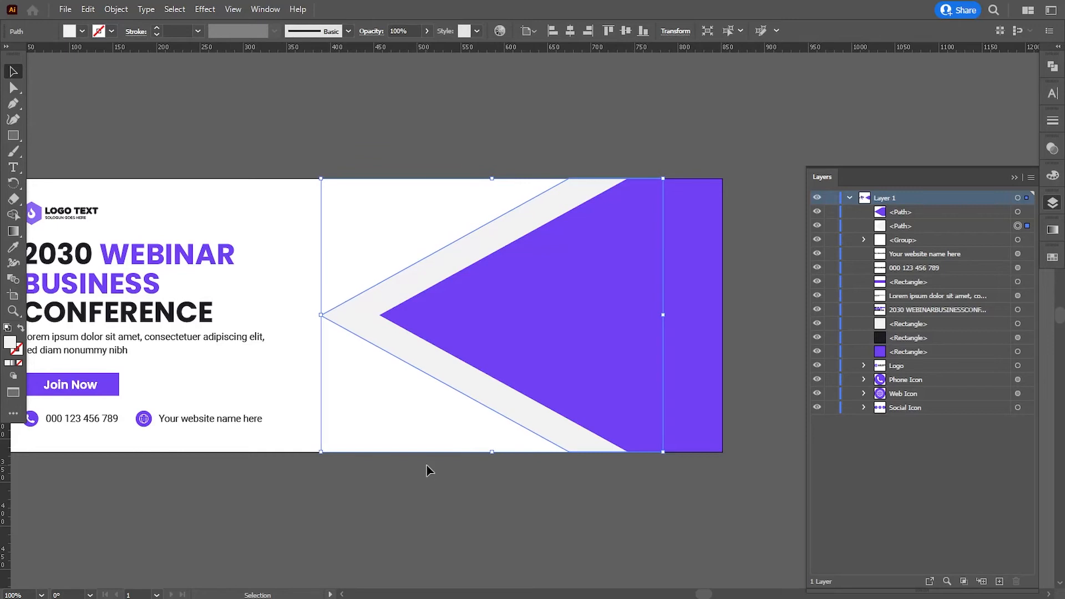
{"action": "left_click", "coordinate": [435, 492]}
{"action": "key", "text": "ctrl+minus"}
{"action": "key", "text": "ctrl+minus"}
{"action": "key", "text": "ctrl+plus"}
{"action": "key", "text": "ctrl+plus"}
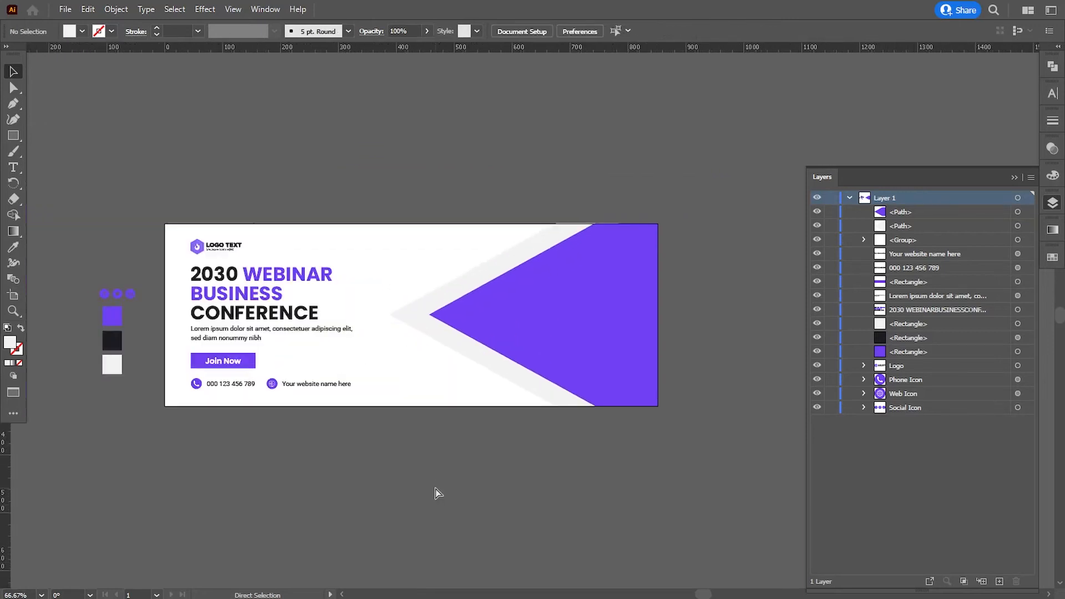
Step: Darken the gray back shape's fill to E2E2E2
{"action": "left_click", "coordinate": [399, 349]}
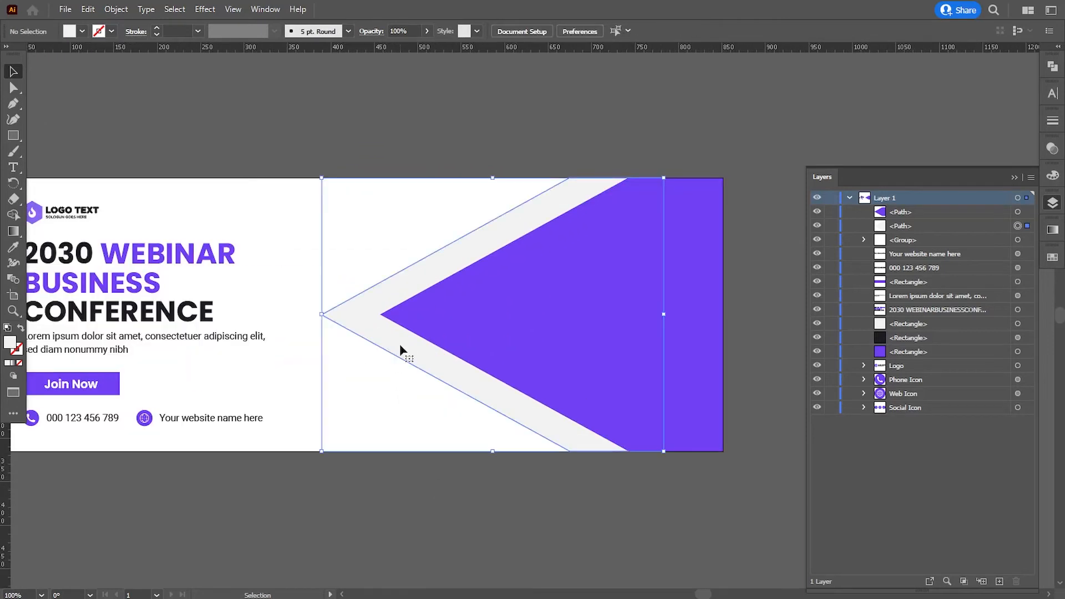
{"action": "double_click", "coordinate": [10, 342]}
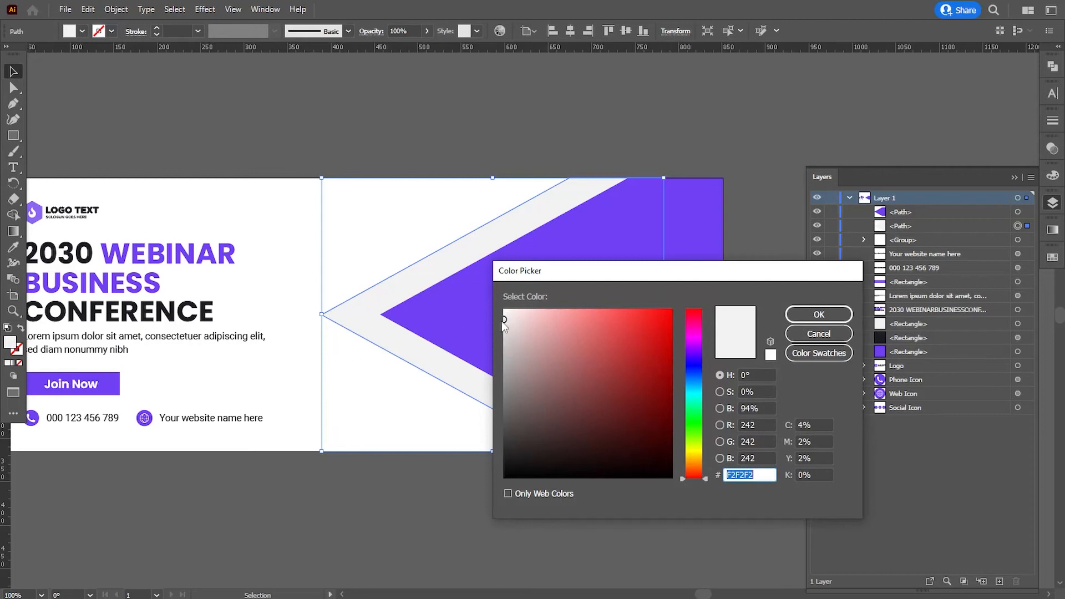
{"action": "left_click_drag", "start_coordinate": [503, 324], "coordinate": [504, 328]}
{"action": "left_click", "coordinate": [801, 317]}
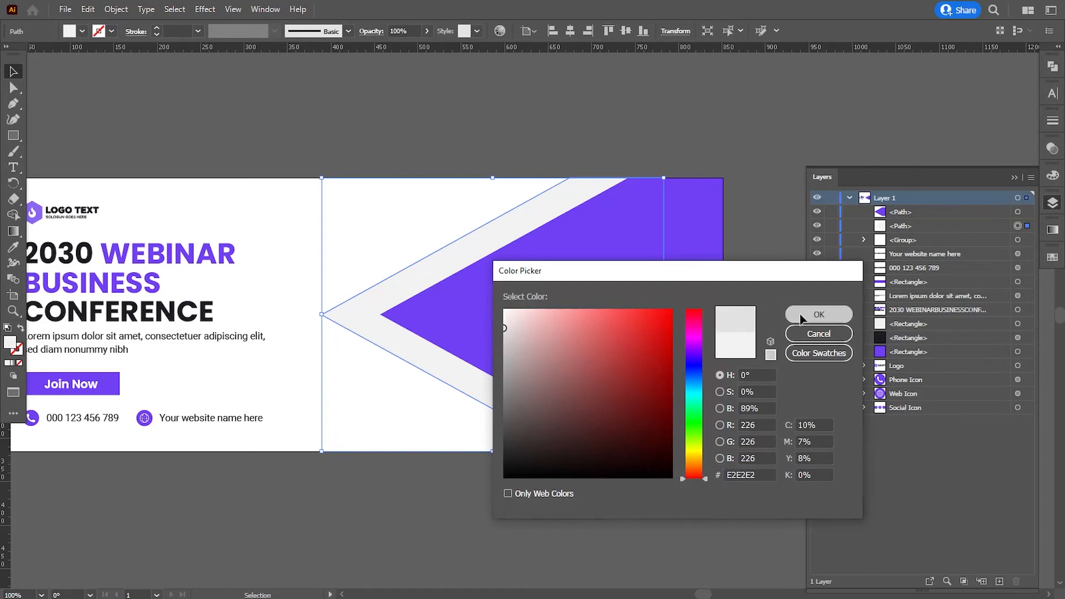
Step: Lighten the gray back shape's fill to E5E5E5 and further to EAEAEA, and check it against the whole cover
{"action": "double_click", "coordinate": [10, 342]}
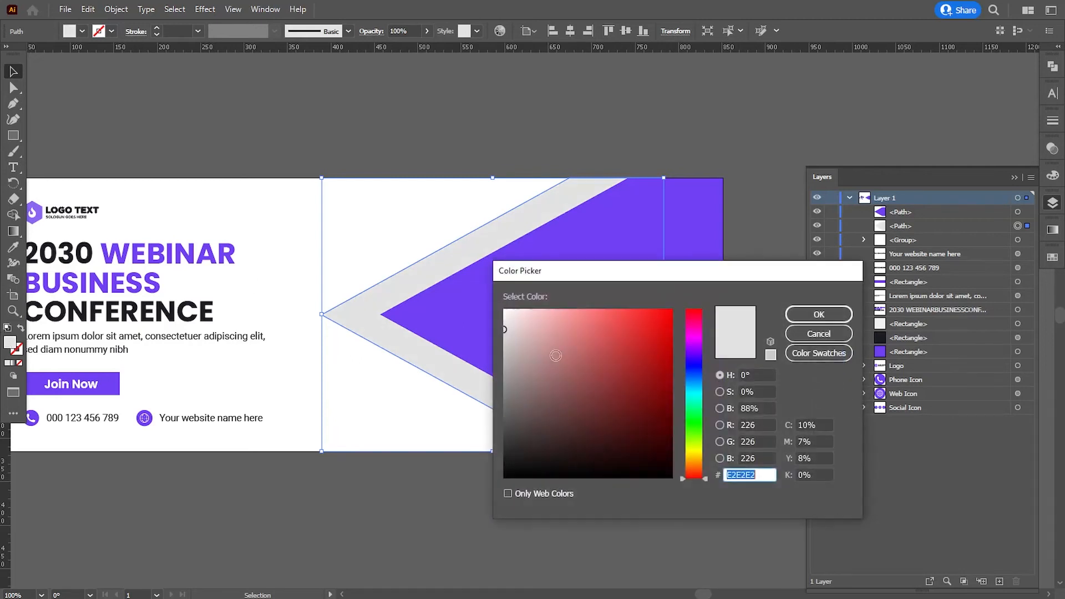
{"action": "left_click", "coordinate": [496, 327]}
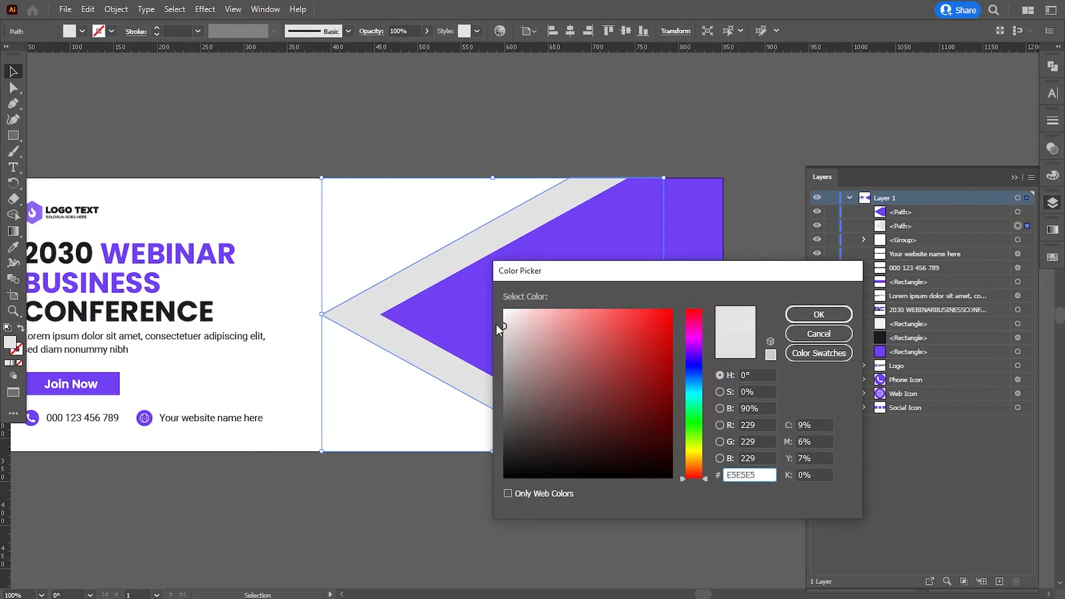
{"action": "left_click", "coordinate": [815, 315]}
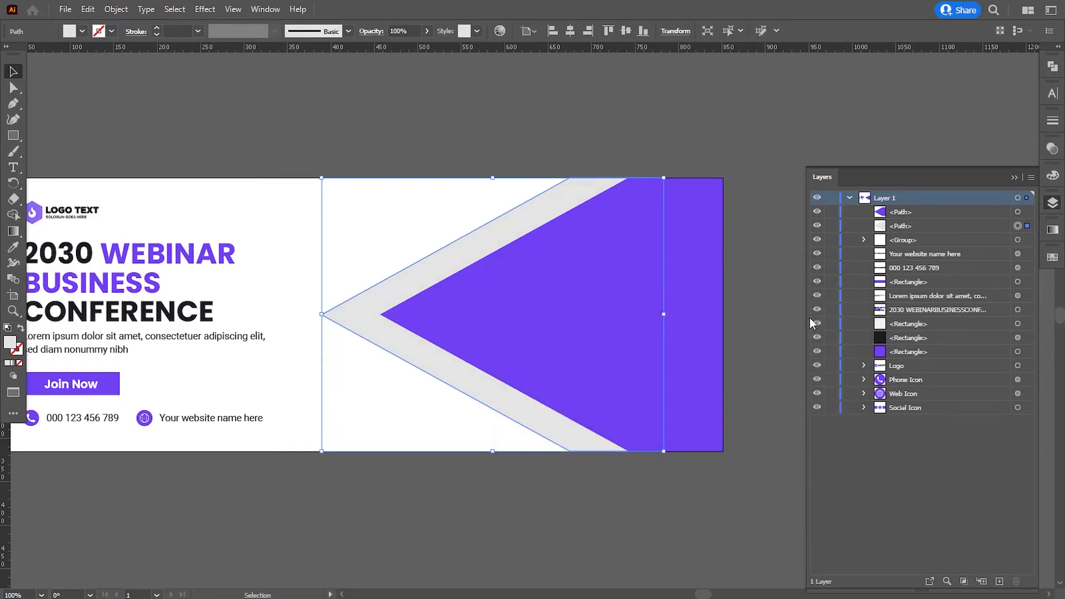
{"action": "double_click", "coordinate": [10, 342]}
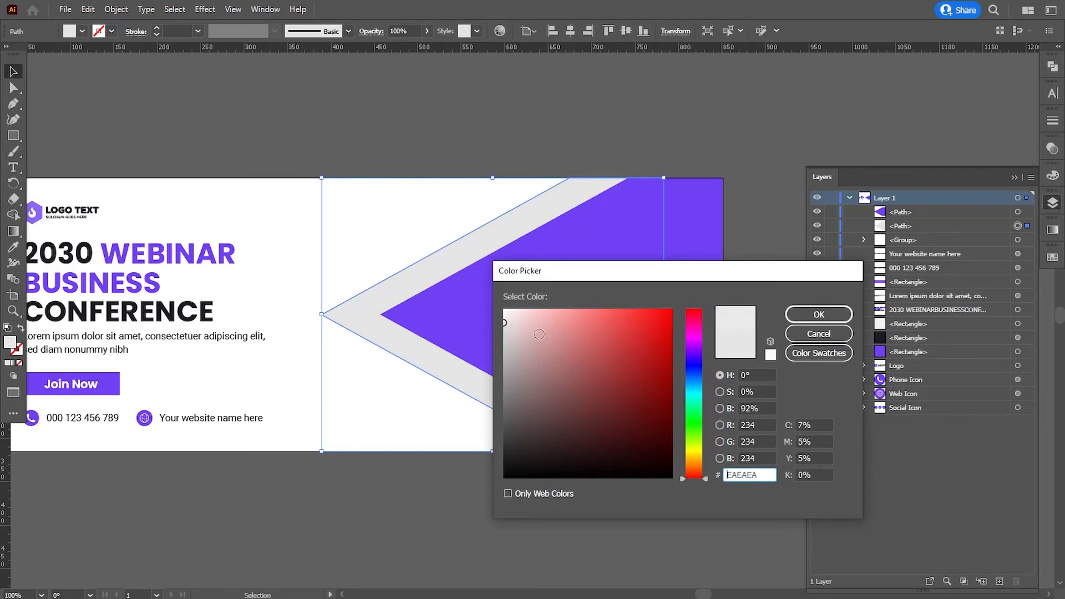
{"action": "left_click", "coordinate": [817, 314]}
{"action": "left_click", "coordinate": [448, 493]}
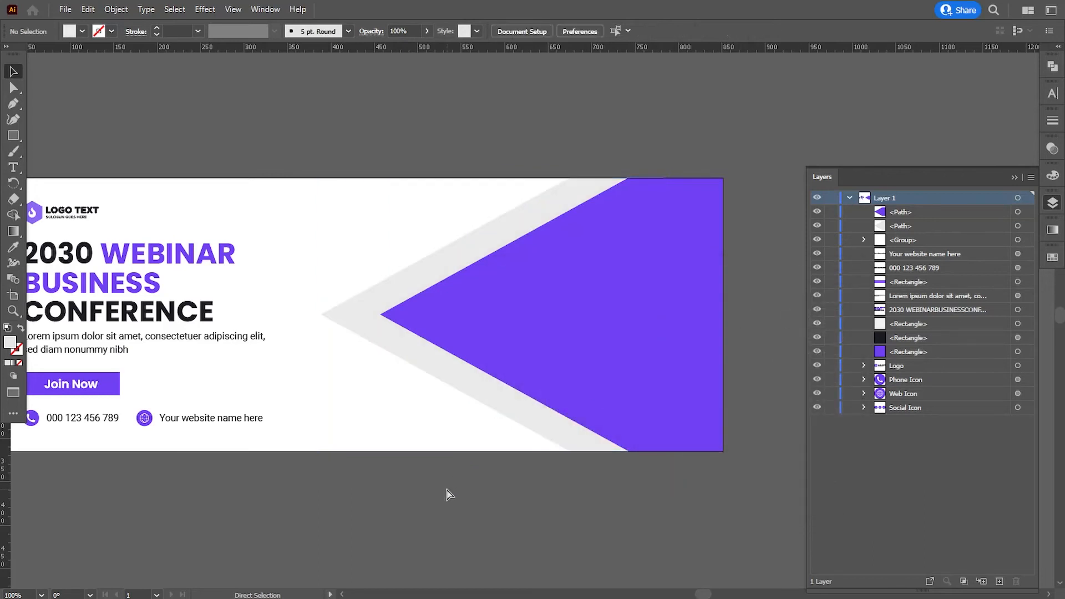
{"action": "key", "text": "ctrl+minus"}
{"action": "key", "text": "ctrl+minus"}
{"action": "key", "text": "ctrl+minus"}
{"action": "key", "text": "ctrl+equal"}
{"action": "key", "text": "ctrl+equal"}
{"action": "key", "text": "ctrl+equal"}
Step: Set the gray back shape's fill to EDEDED
{"action": "left_click", "coordinate": [410, 360]}
{"action": "double_click", "coordinate": [10, 341]}
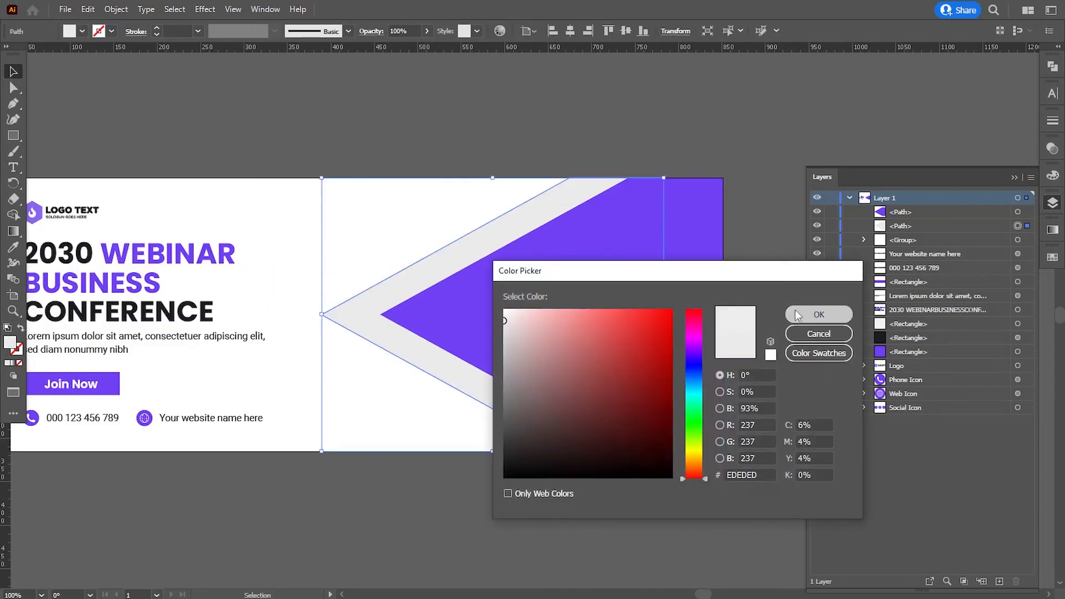
{"action": "left_click", "coordinate": [818, 314]}
{"action": "left_click", "coordinate": [469, 505]}
{"action": "key", "text": "ctrl+minus"}
{"action": "key", "text": "ctrl+minus"}
{"action": "key", "text": "ctrl+plus"}
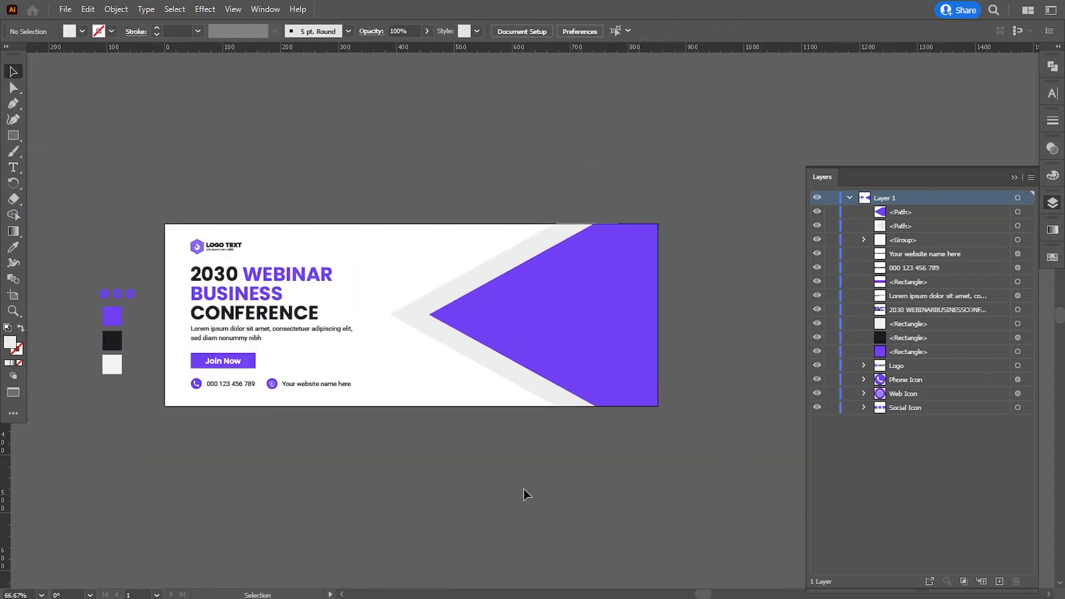
Step: Place the linked image skyscraper-view-city-leader-window-frame from Downloads over the purple shape, extending past the artboard's right edge
{"action": "left_click_drag", "start_coordinate": [545, 488], "coordinate": [606, 483]}
{"action": "left_click", "coordinate": [1015, 177]}
{"action": "left_click_drag", "start_coordinate": [647, 411], "coordinate": [671, 401]}
{"action": "key", "text": "ctrl+plus"}
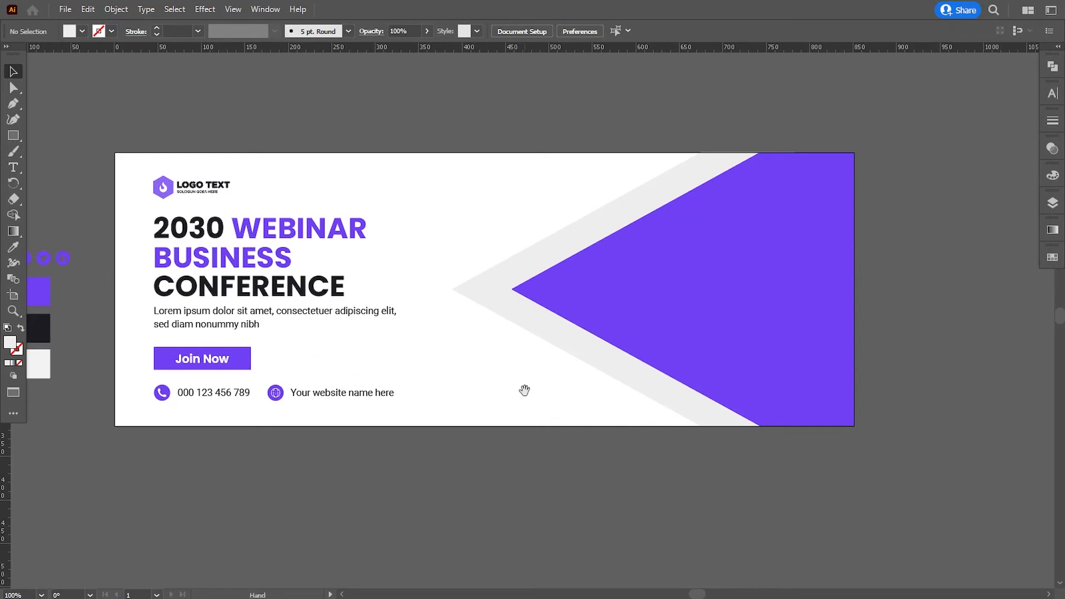
{"action": "left_click_drag", "start_coordinate": [524, 390], "coordinate": [556, 411]}
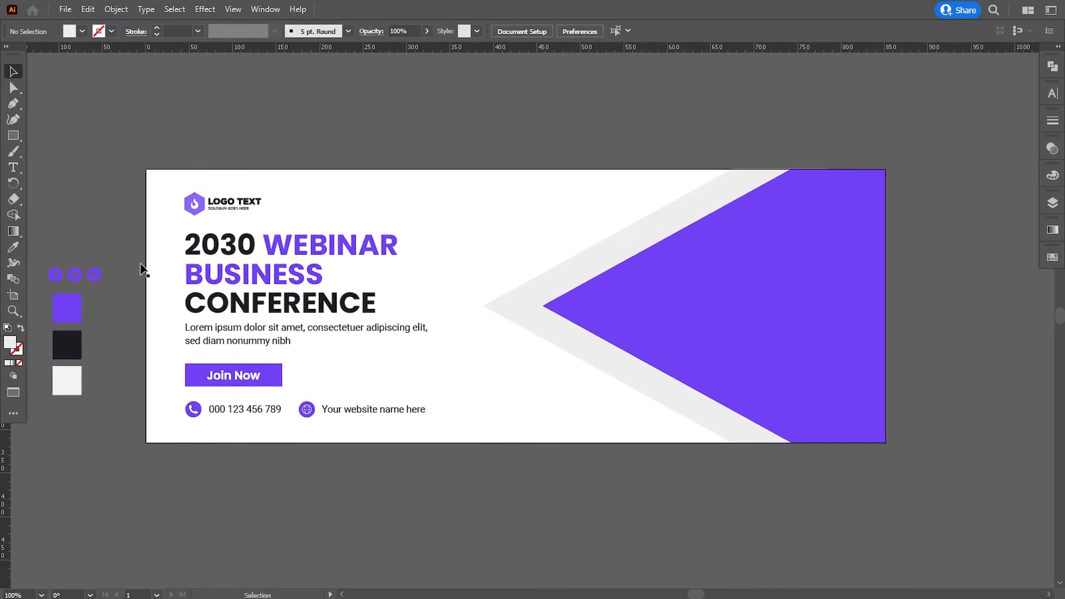
{"action": "left_click", "coordinate": [63, 10]}
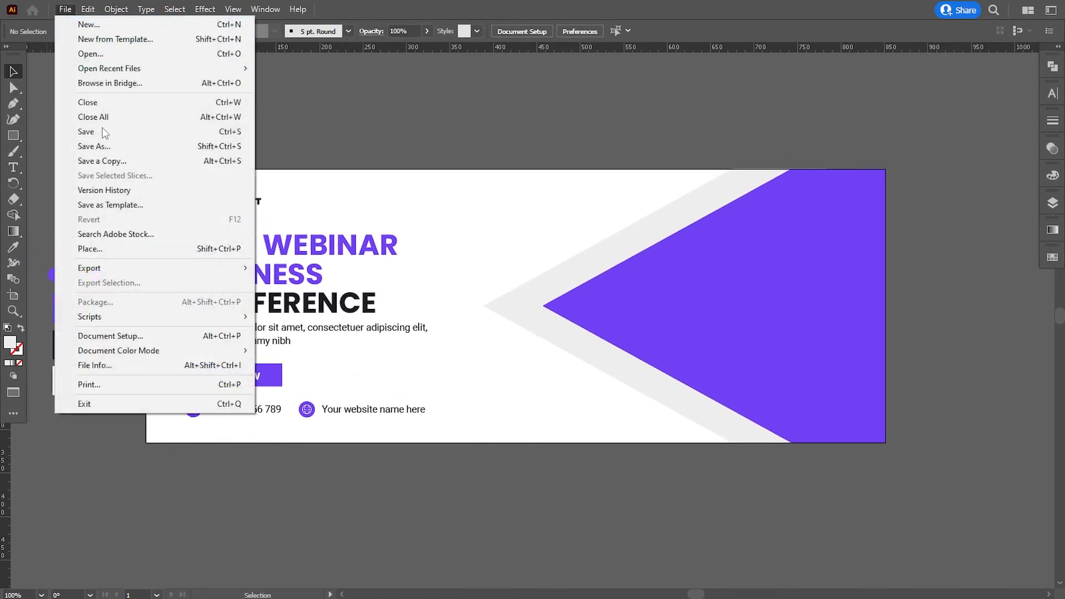
{"action": "left_click", "coordinate": [92, 249]}
{"action": "left_click", "coordinate": [398, 241]}
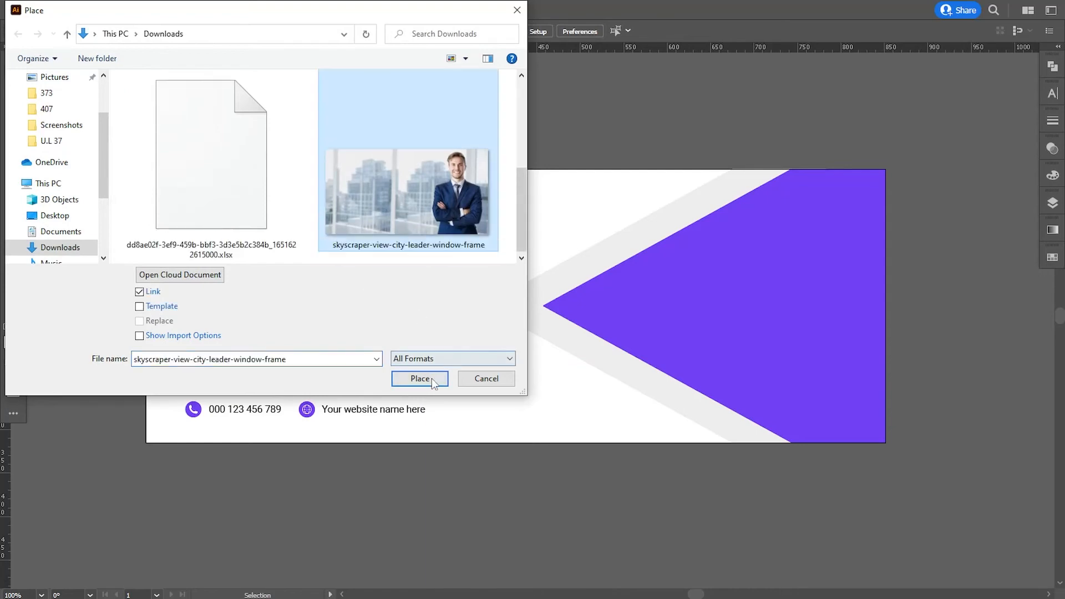
{"action": "left_click", "coordinate": [432, 378]}
{"action": "left_click_drag", "start_coordinate": [577, 216], "coordinate": [949, 555]}
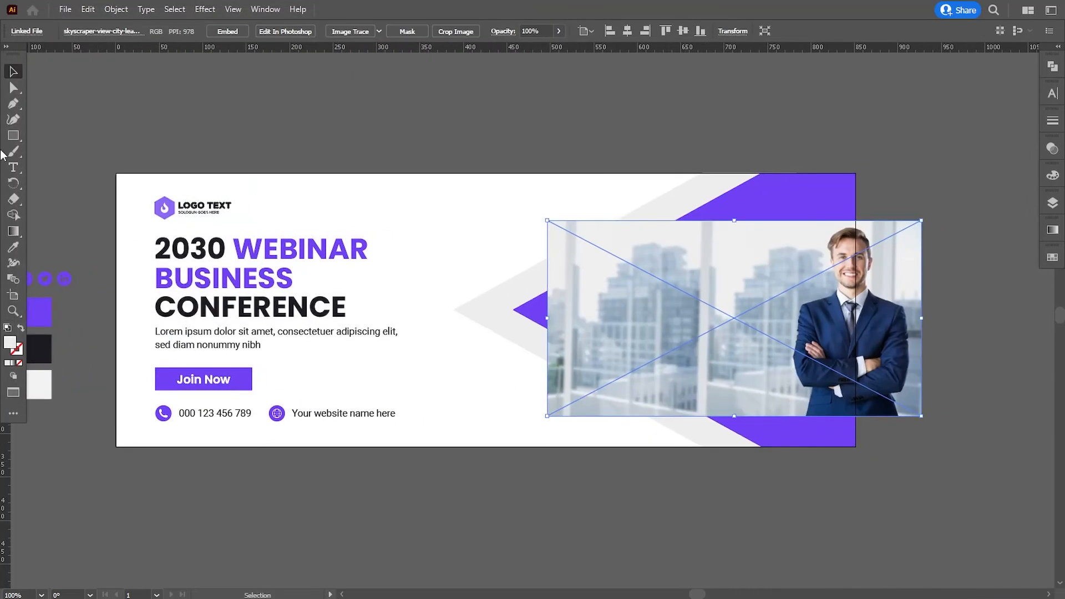
Step: Bring the purple arrow-shaped path to the front, above the placed photo
{"action": "left_click", "coordinate": [751, 207]}
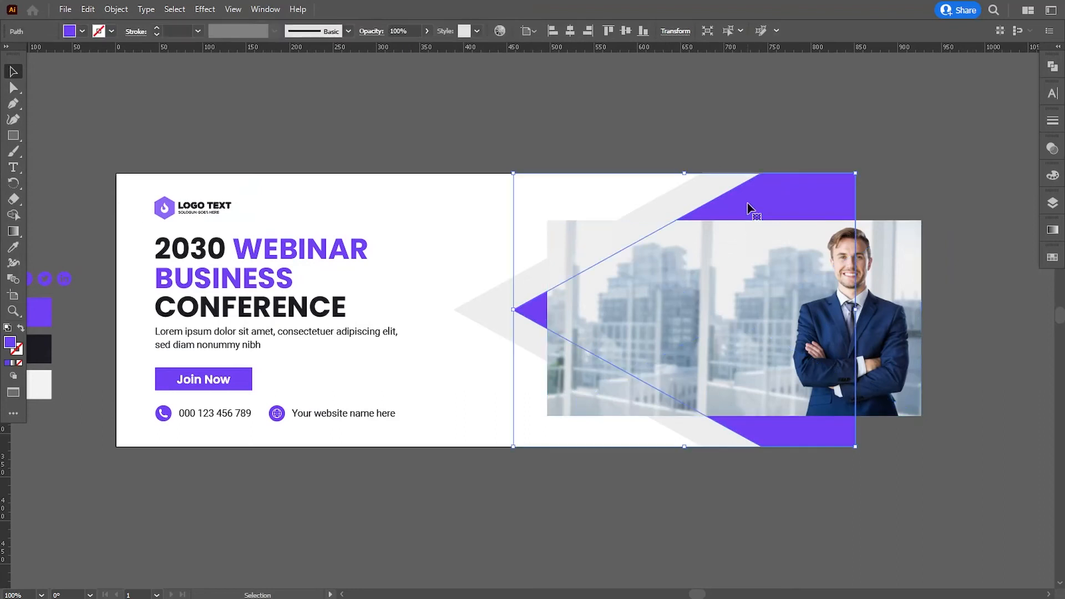
{"action": "right_click", "coordinate": [749, 204]}
{"action": "mouse_move", "coordinate": [871, 452]}
{"action": "left_click", "coordinate": [902, 447]}
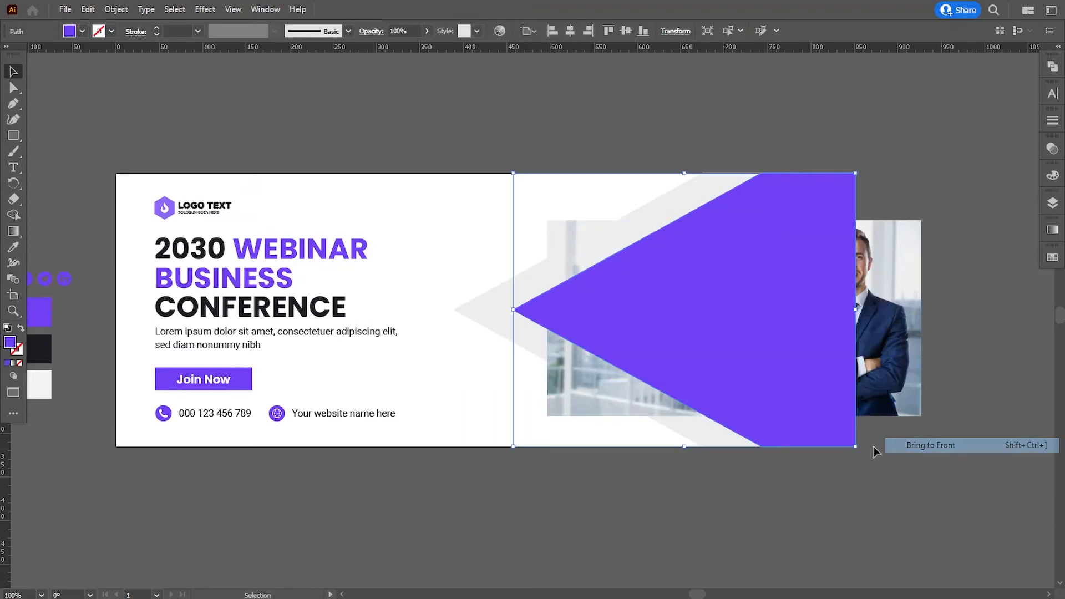
Step: Make a clipping mask from the purple shape and the placed photo
{"action": "left_click", "coordinate": [888, 393], "text": "shift"}
{"action": "left_click", "coordinate": [114, 10]}
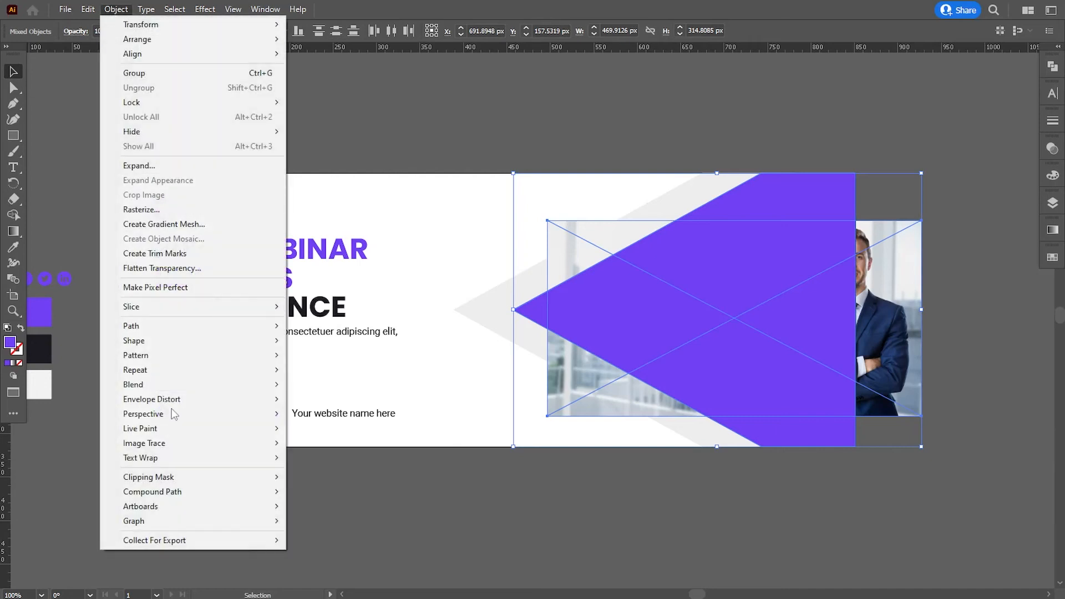
{"action": "mouse_move", "coordinate": [240, 478]}
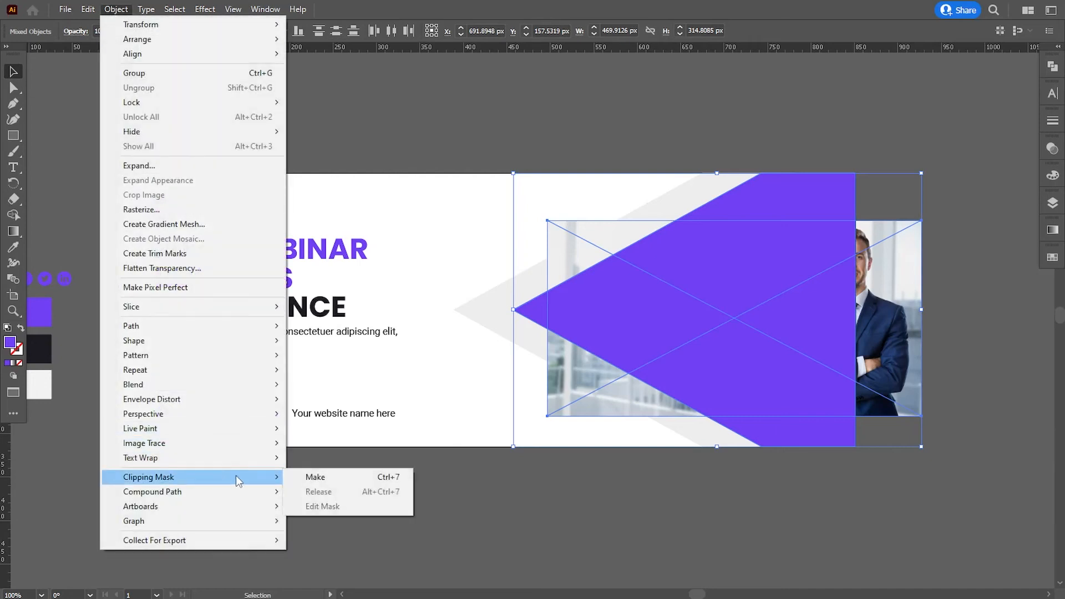
{"action": "left_click", "coordinate": [326, 479]}
Step: Select only the linked photo inside the clip group and scale it up proportionally so it fills the mask's full height
{"action": "left_click", "coordinate": [1052, 204]}
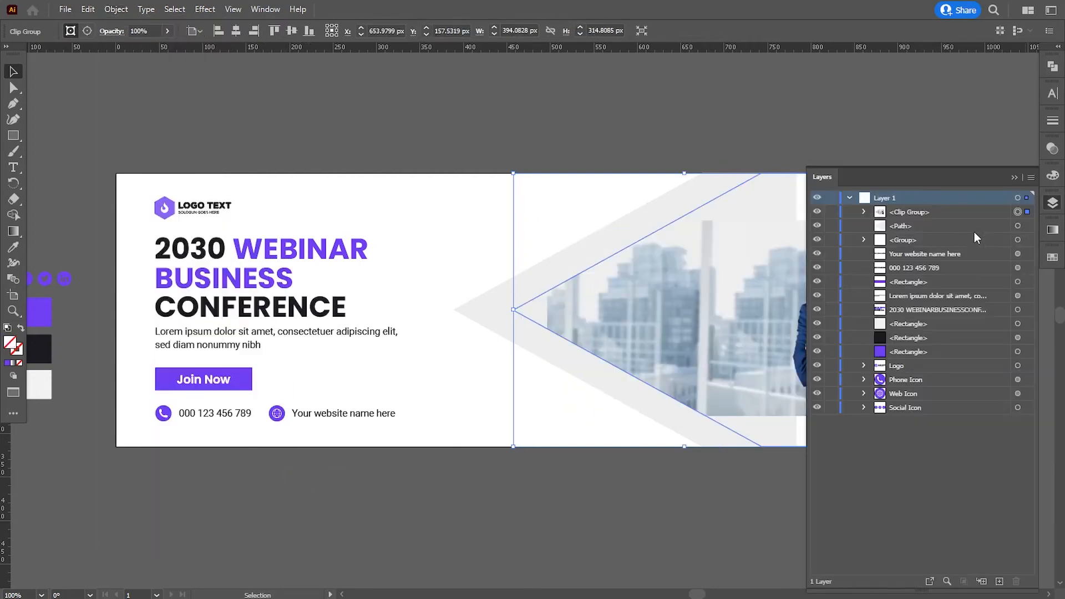
{"action": "left_click", "coordinate": [864, 212]}
{"action": "scroll", "coordinate": [859, 239], "scroll_direction": "right", "scroll_amount": 5}
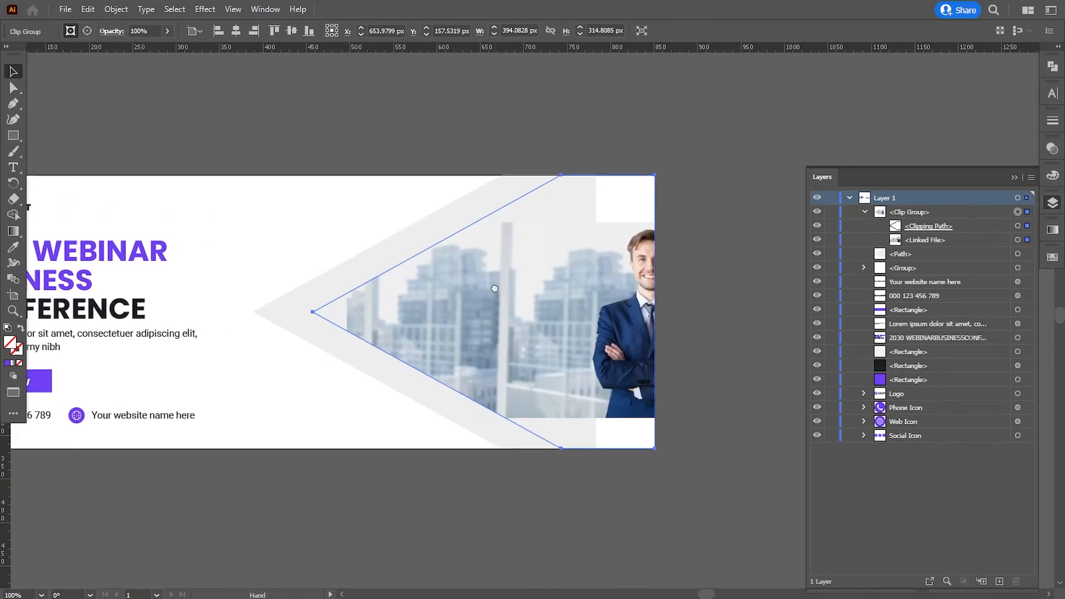
{"action": "left_click", "coordinate": [1017, 240]}
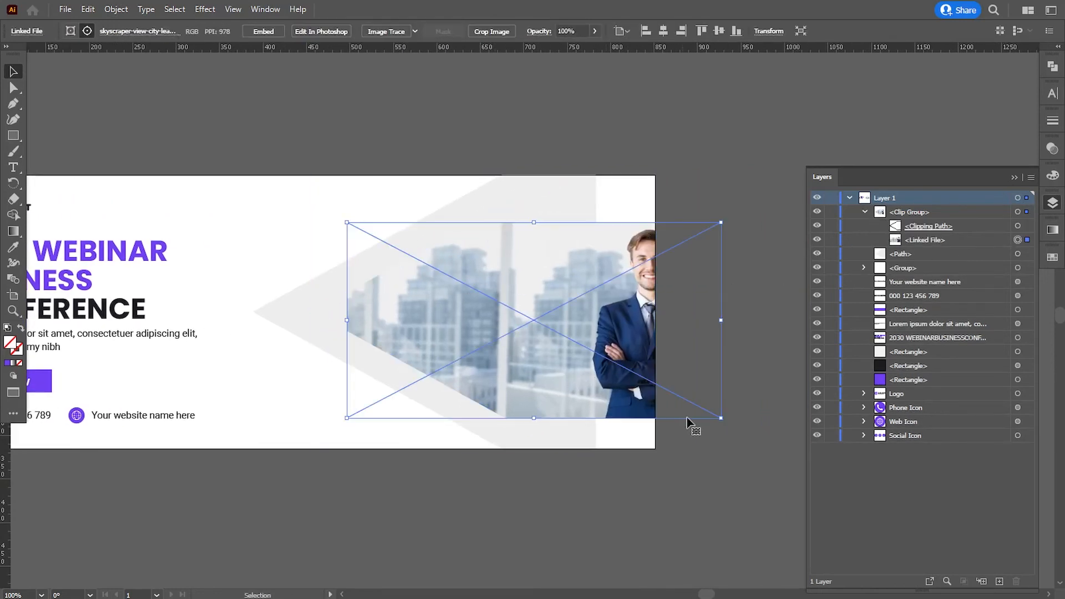
{"action": "left_click_drag", "start_coordinate": [720, 420], "coordinate": [859, 508]}
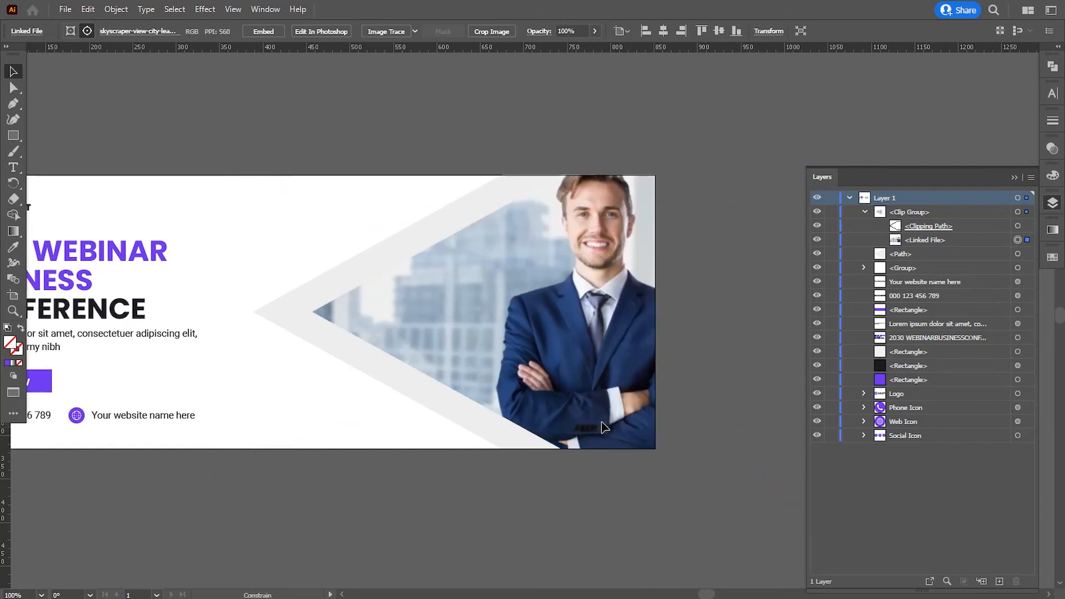
{"action": "left_click_drag", "start_coordinate": [714, 150], "coordinate": [674, 177]}
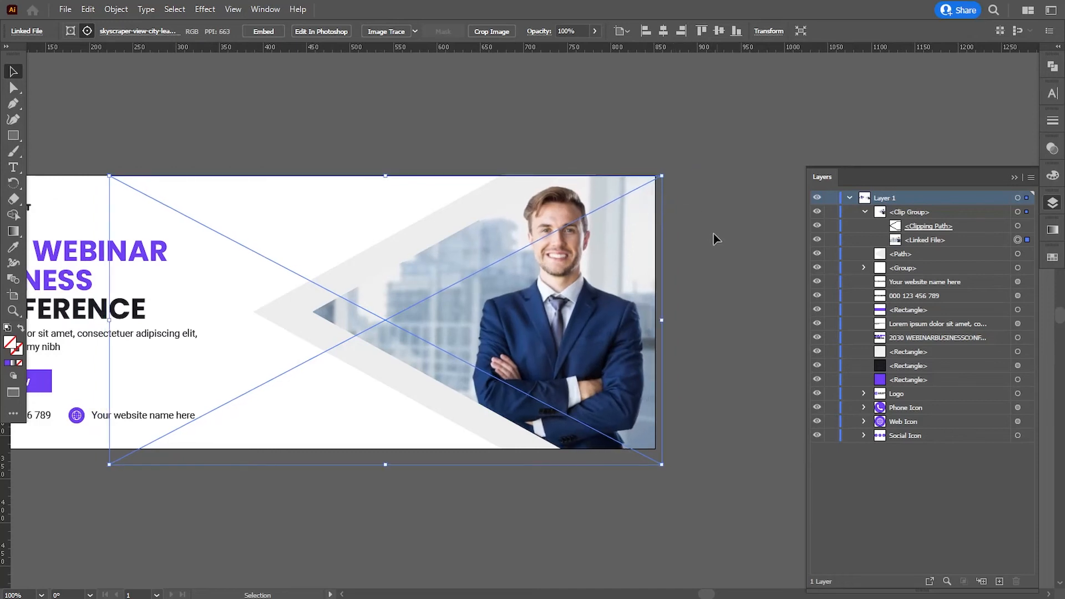
Step: Nudge the linked photo up and to the right within the mask to center the businessman in the wide part
{"action": "key", "text": "Up"}
{"action": "key", "text": "Up"}
{"action": "key", "text": "Up"}
{"action": "key", "text": "Up"}
{"action": "key", "text": "Up"}
{"action": "key", "text": "Up"}
{"action": "key", "text": "Up"}
{"action": "key", "text": "Up"}
{"action": "key", "text": "Up"}
{"action": "key", "text": "Up"}
{"action": "key", "text": "Up"}
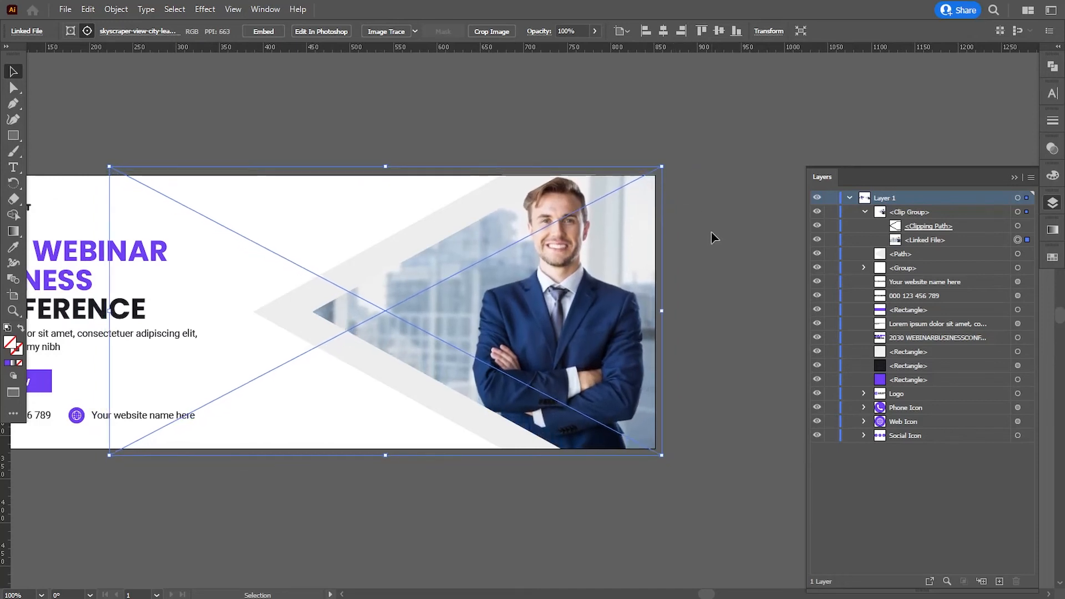
{"action": "key", "text": "Right"}
{"action": "key", "text": "Right"}
{"action": "key", "text": "Right"}
{"action": "key", "text": "Right"}
{"action": "key", "text": "Right"}
{"action": "key", "text": "Right"}
{"action": "key", "text": "Right"}
{"action": "key", "text": "Right"}
{"action": "key", "text": "Right"}
{"action": "key", "text": "Right"}
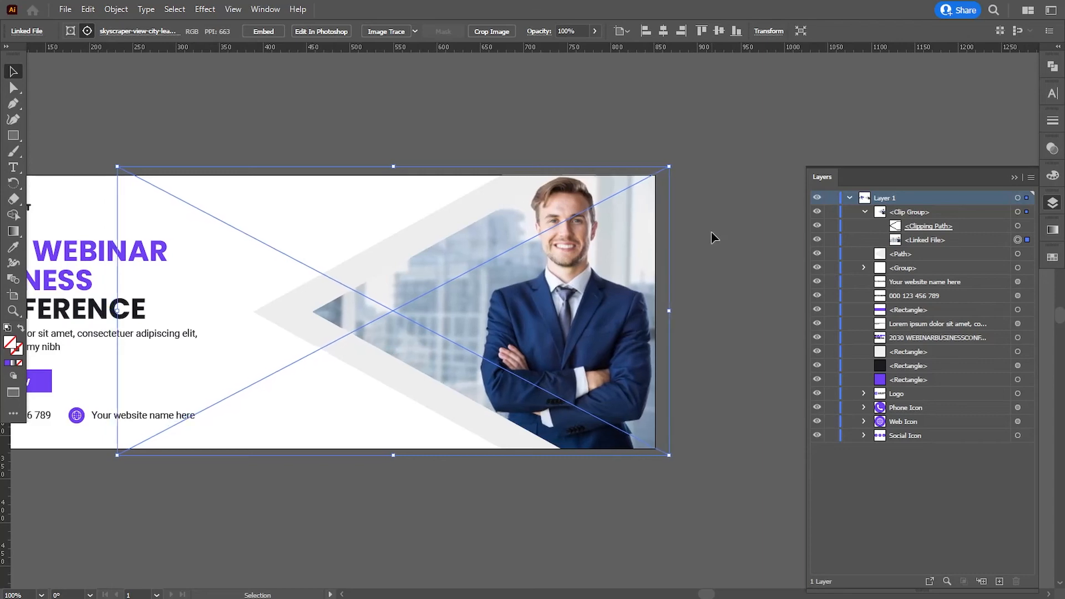
{"action": "key", "text": "Left"}
Step: Scale the linked photo down slightly so it just covers the mask's height, nudging it down a little
{"action": "left_click_drag", "start_coordinate": [671, 458], "coordinate": [665, 458]}
{"action": "key", "text": "Down"}
{"action": "key", "text": "Down"}
{"action": "key", "text": "Down"}
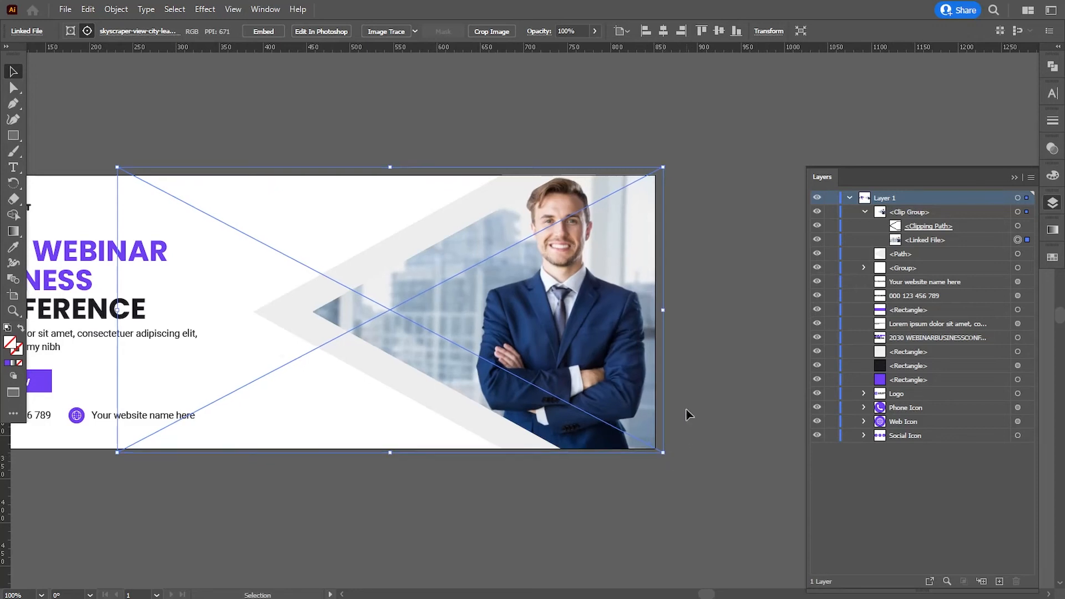
{"action": "left_click_drag", "start_coordinate": [657, 457], "coordinate": [655, 458]}
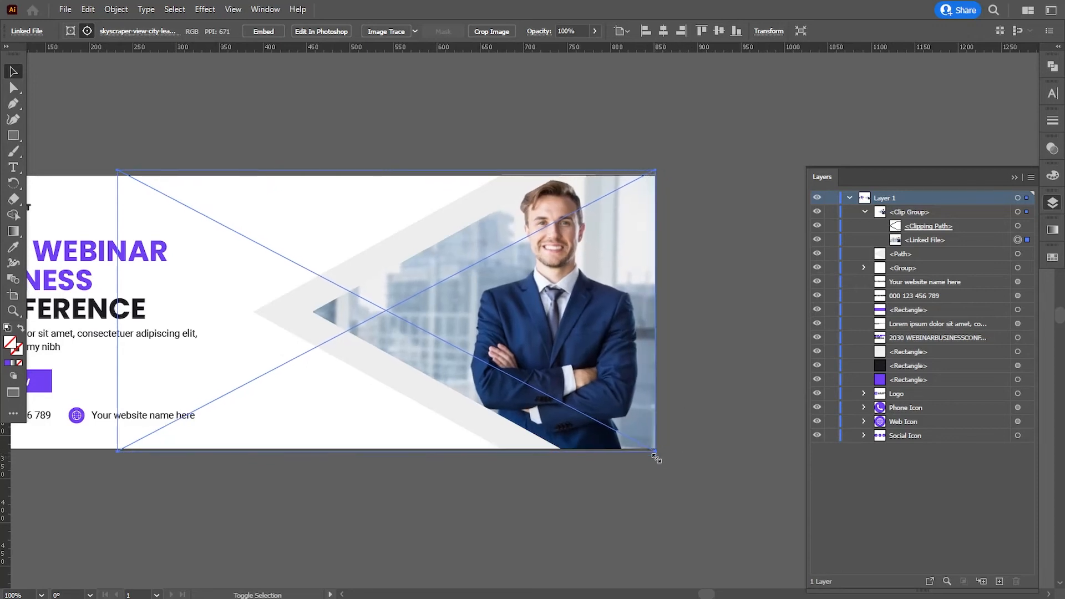
Step: Nudge the linked photo right so it extends slightly past the artboard's right edge, and deselect it
{"action": "key", "text": "Right"}
{"action": "key", "text": "Right"}
{"action": "key", "text": "Right"}
{"action": "key", "text": "Right"}
{"action": "key", "text": "Right"}
{"action": "key", "text": "Right"}
{"action": "key", "text": "Right"}
{"action": "key", "text": "Right"}
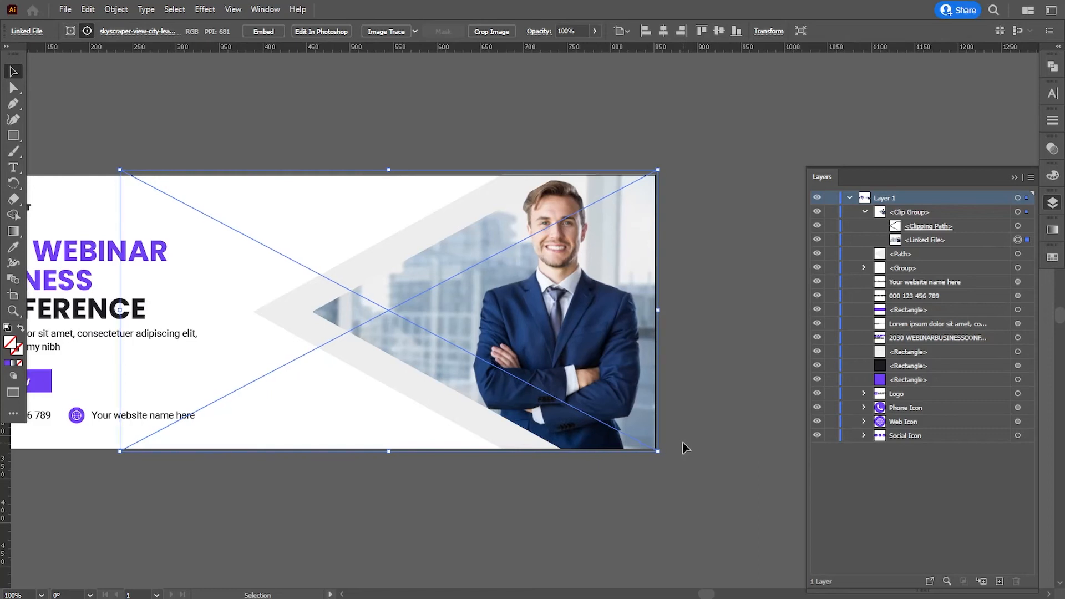
{"action": "key", "text": "Right"}
{"action": "key", "text": "Right"}
{"action": "key", "text": "Right"}
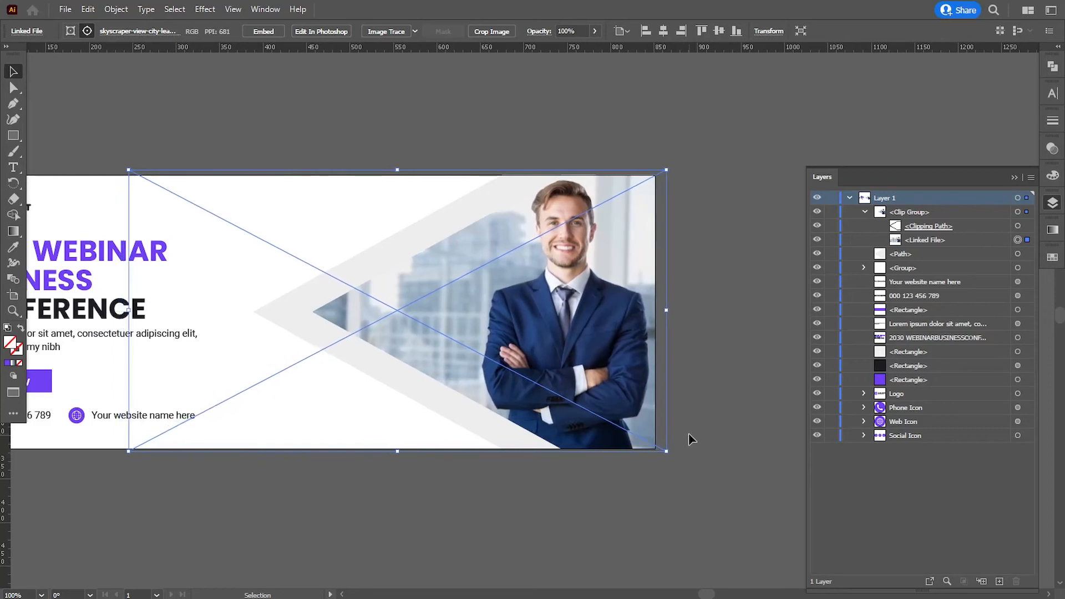
{"action": "left_click", "coordinate": [688, 435]}
{"action": "scroll", "coordinate": [679, 444], "scroll_direction": "left", "scroll_amount": 2}
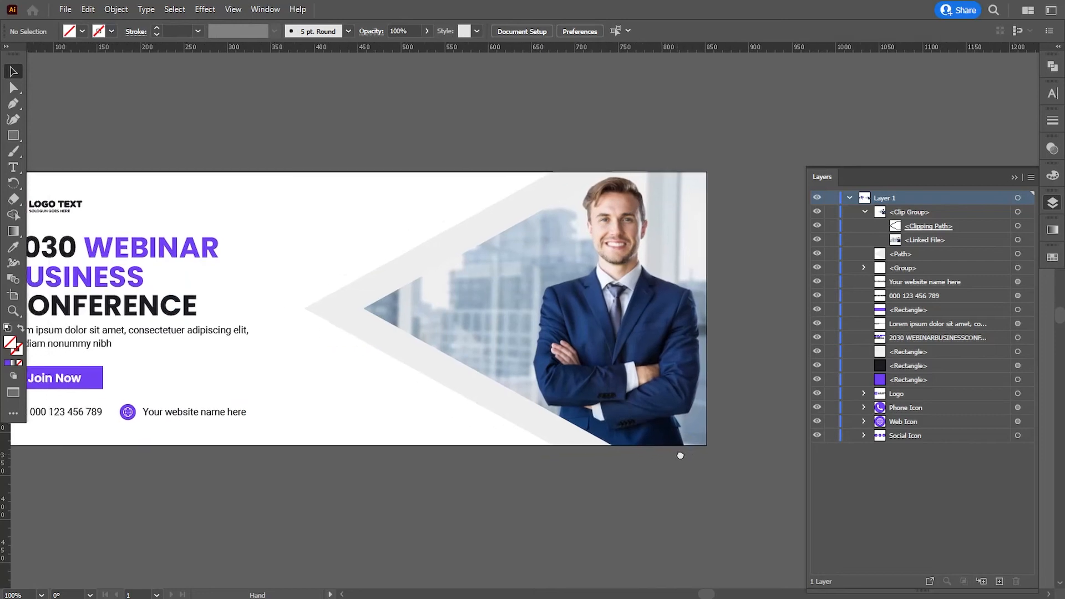
Step: Move the social icons group from the pasteboard onto the contact row, just after the website name, and deselect it
{"action": "left_click", "coordinate": [1014, 177]}
{"action": "left_click_drag", "start_coordinate": [769, 324], "coordinate": [782, 325]}
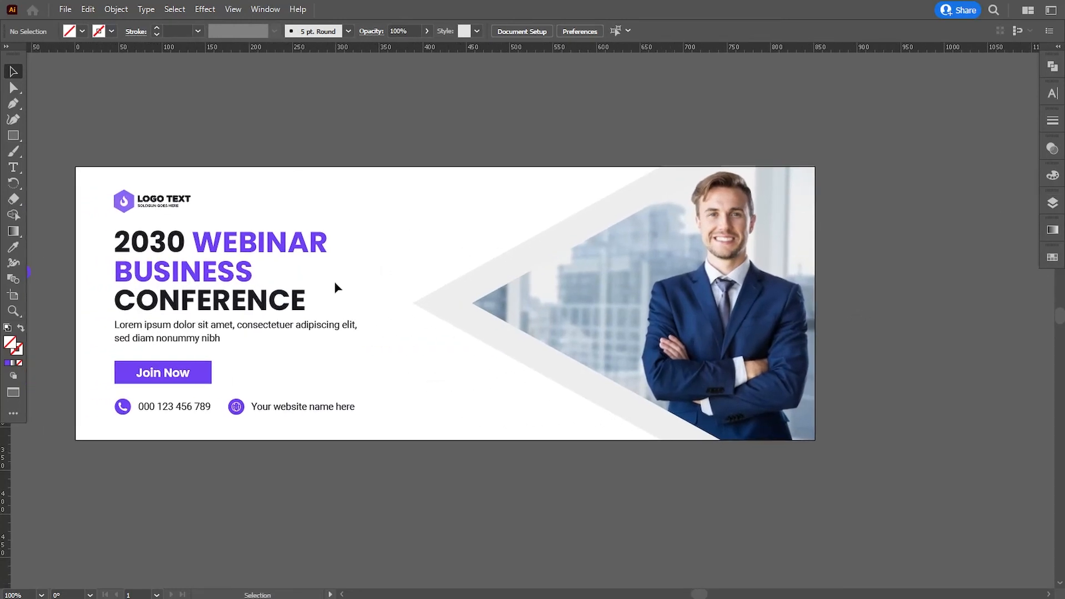
{"action": "left_click_drag", "start_coordinate": [335, 285], "coordinate": [398, 304]}
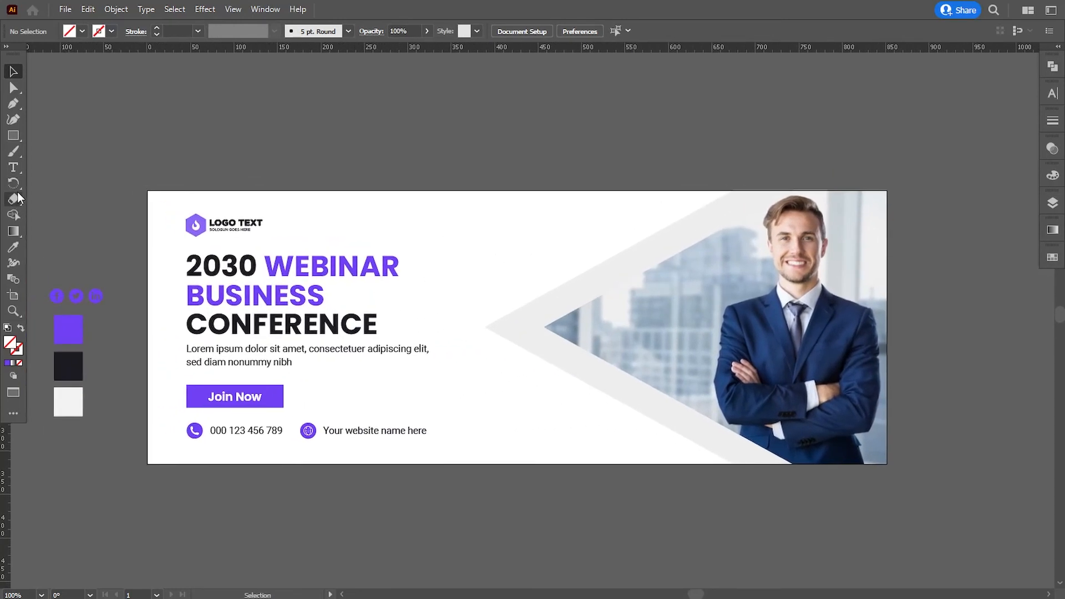
{"action": "left_click_drag", "start_coordinate": [93, 298], "coordinate": [494, 436]}
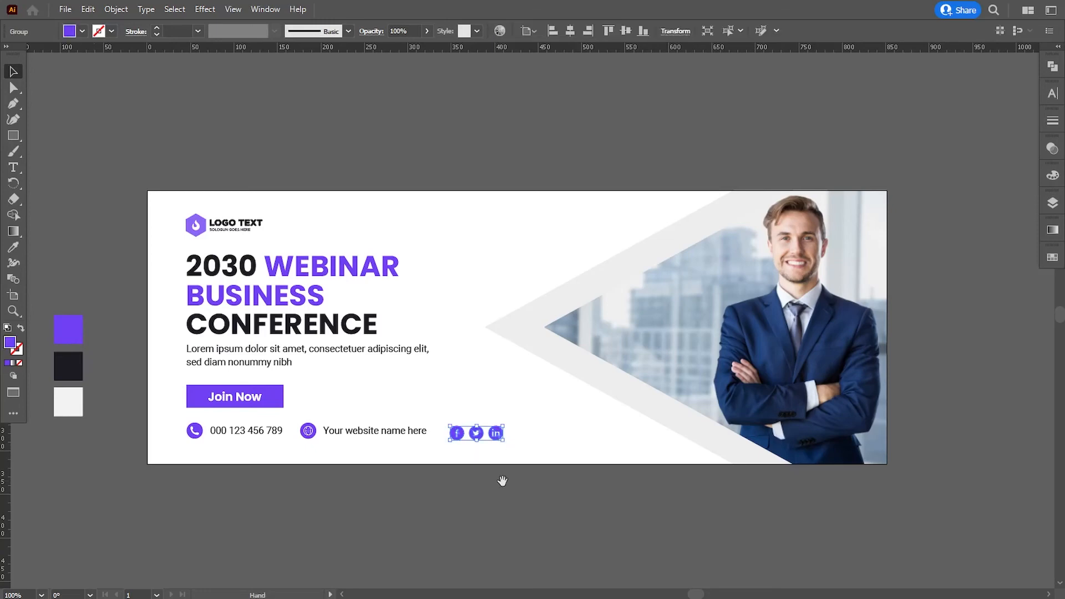
{"action": "left_click_drag", "start_coordinate": [501, 480], "coordinate": [520, 433]}
{"action": "left_click", "coordinate": [531, 455]}
Step: Scale the social icons group up slightly and proportionally to better match the contact icons, and deselect it
{"action": "key", "text": "ctrl+plus"}
{"action": "key", "text": "ctrl+plus"}
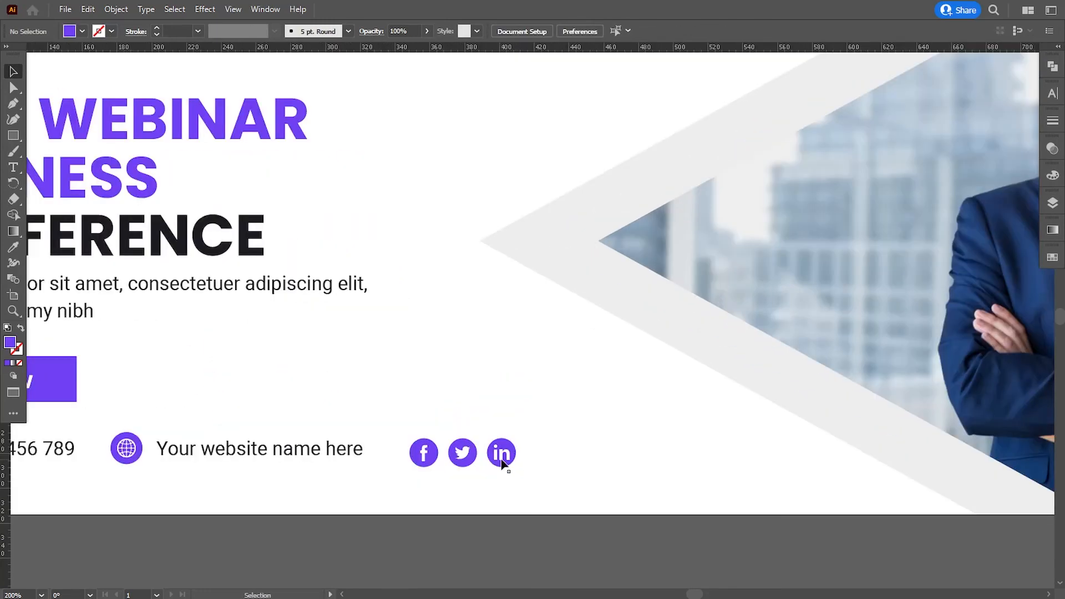
{"action": "left_click", "coordinate": [505, 458]}
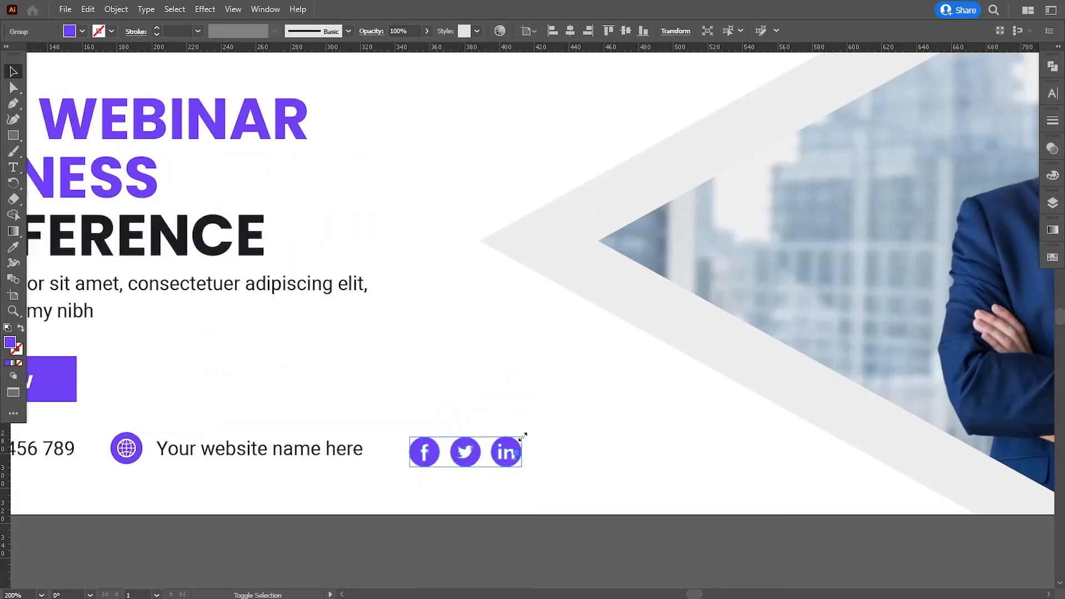
{"action": "left_click", "coordinate": [535, 546]}
{"action": "key", "text": "ctrl+minus"}
{"action": "key", "text": "ctrl+minus"}
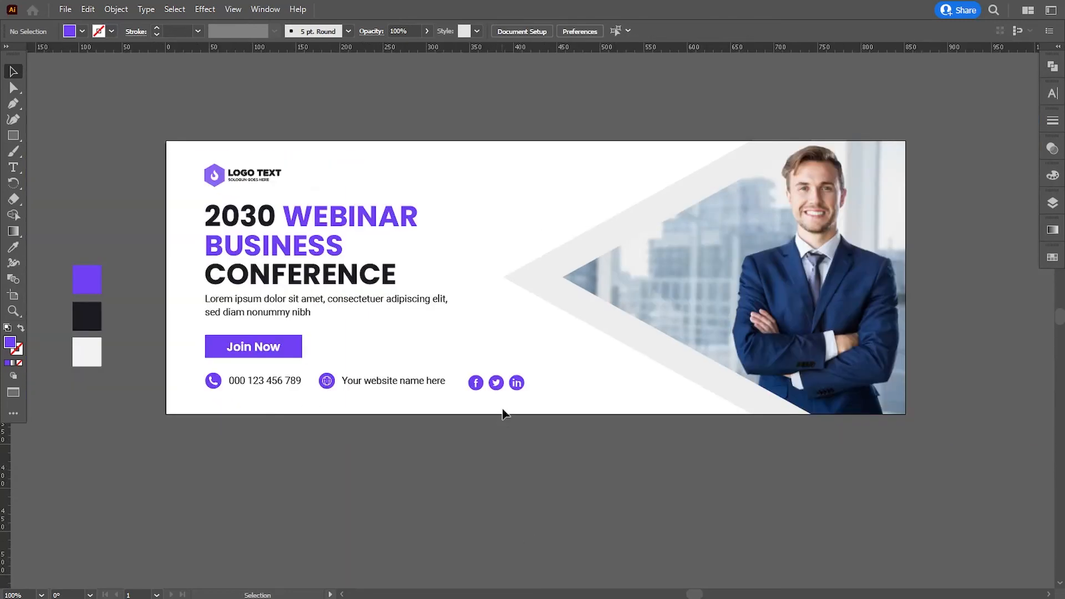
Step: Nudge the social icons group right and slightly up to space and align it with the contact row
{"action": "left_click", "coordinate": [498, 388]}
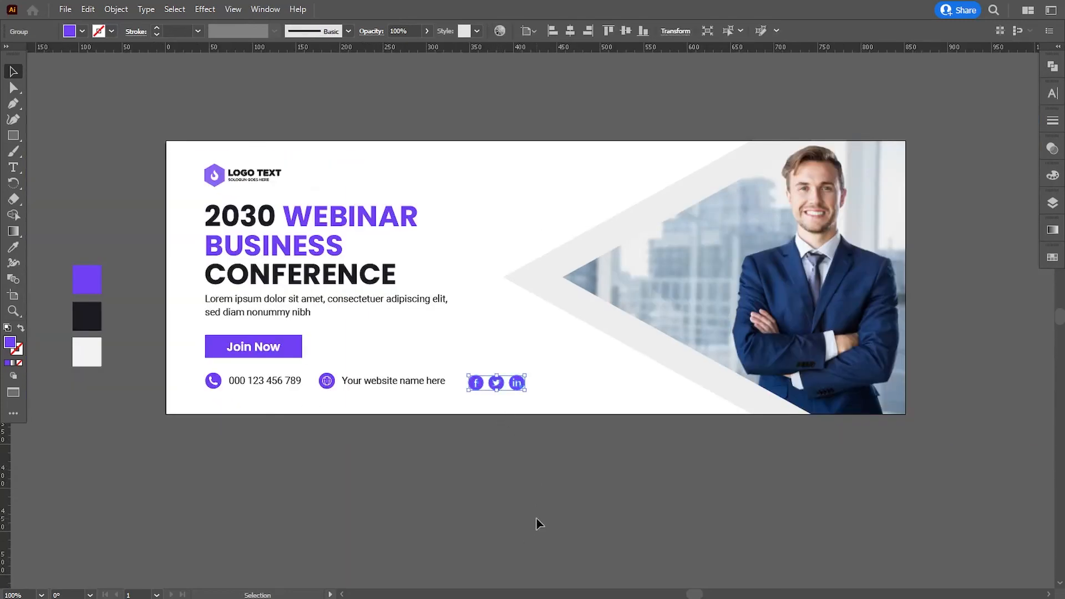
{"action": "key", "text": "Right"}
{"action": "key", "text": "Right"}
{"action": "key", "text": "Right"}
{"action": "key", "text": "Right"}
{"action": "key", "text": "Right"}
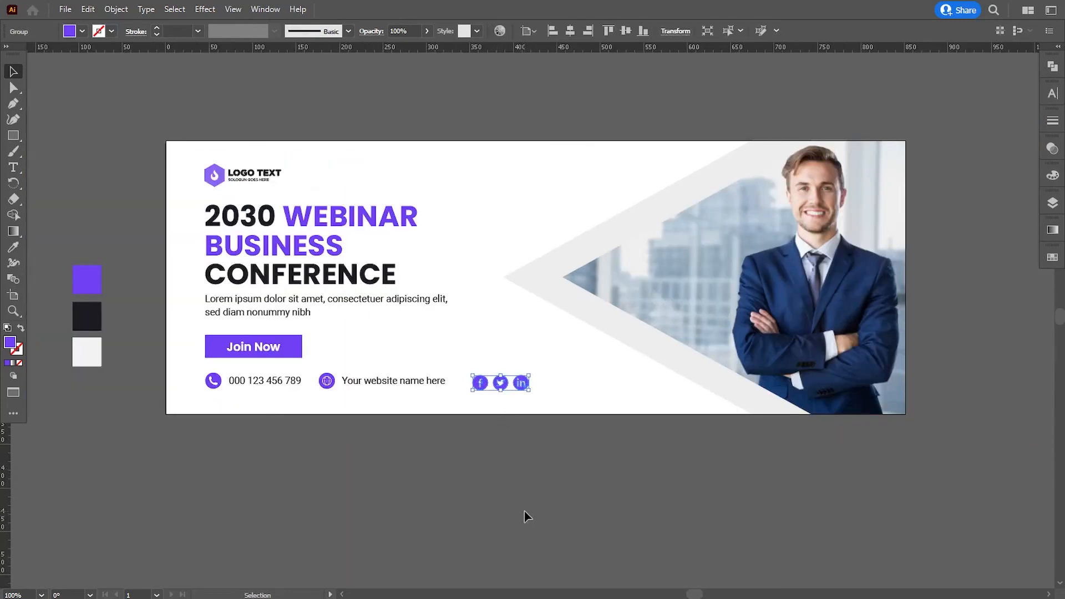
{"action": "key", "text": "Up"}
{"action": "left_click", "coordinate": [524, 511]}
Step: Create a purple three-sided polygon with a 50 px radius beside the text and rotate it to point left
{"action": "left_click_drag", "start_coordinate": [520, 478], "coordinate": [503, 499]}
{"action": "left_click_drag", "start_coordinate": [16, 143], "coordinate": [58, 166]}
{"action": "left_click", "coordinate": [452, 309]}
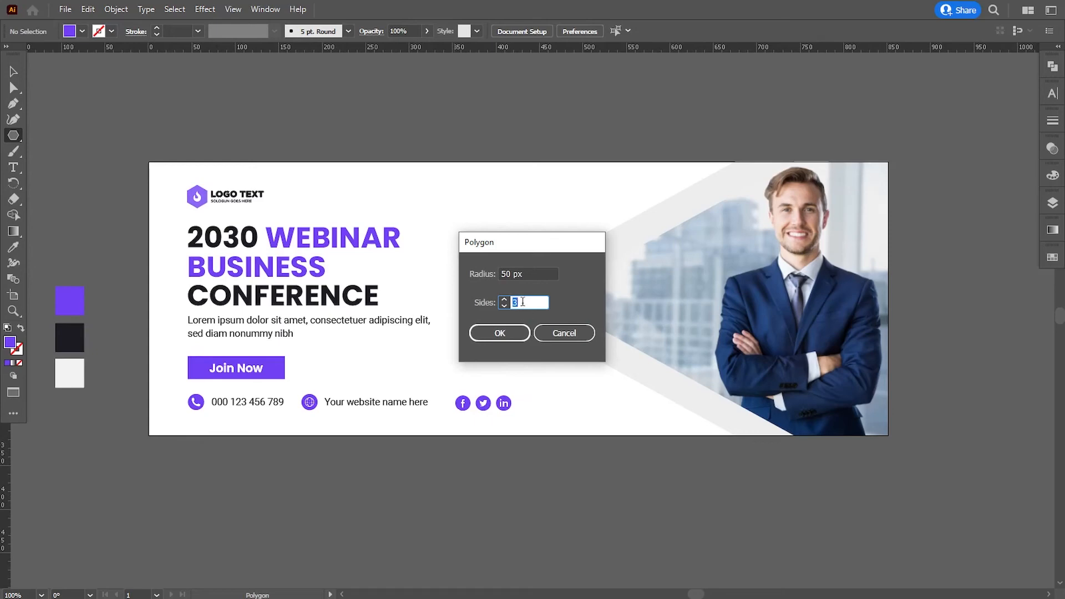
{"action": "left_click", "coordinate": [500, 333]}
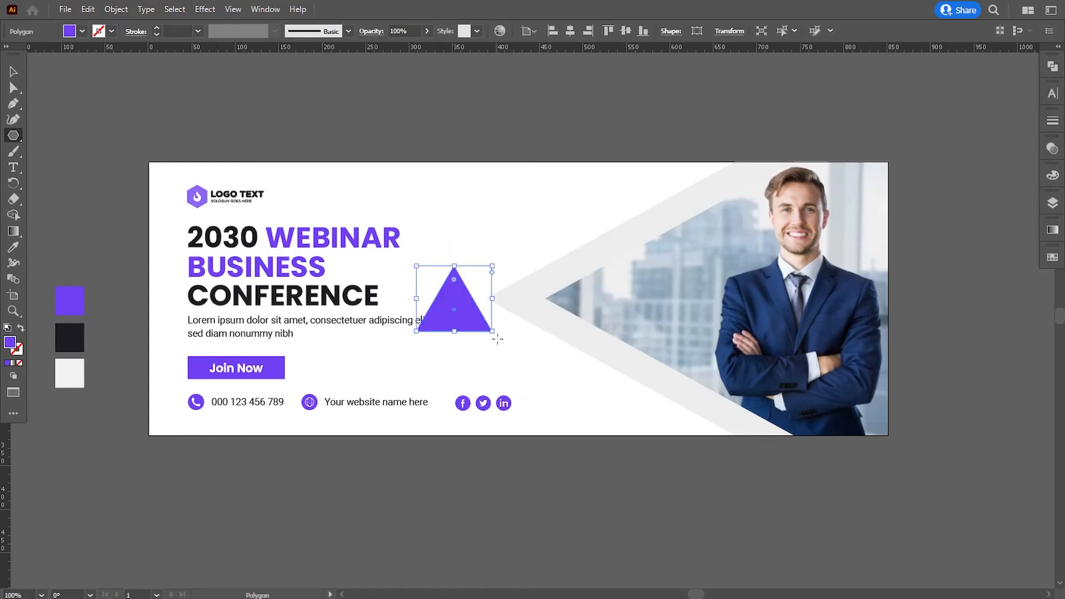
{"action": "left_click_drag", "start_coordinate": [498, 339], "coordinate": [504, 253]}
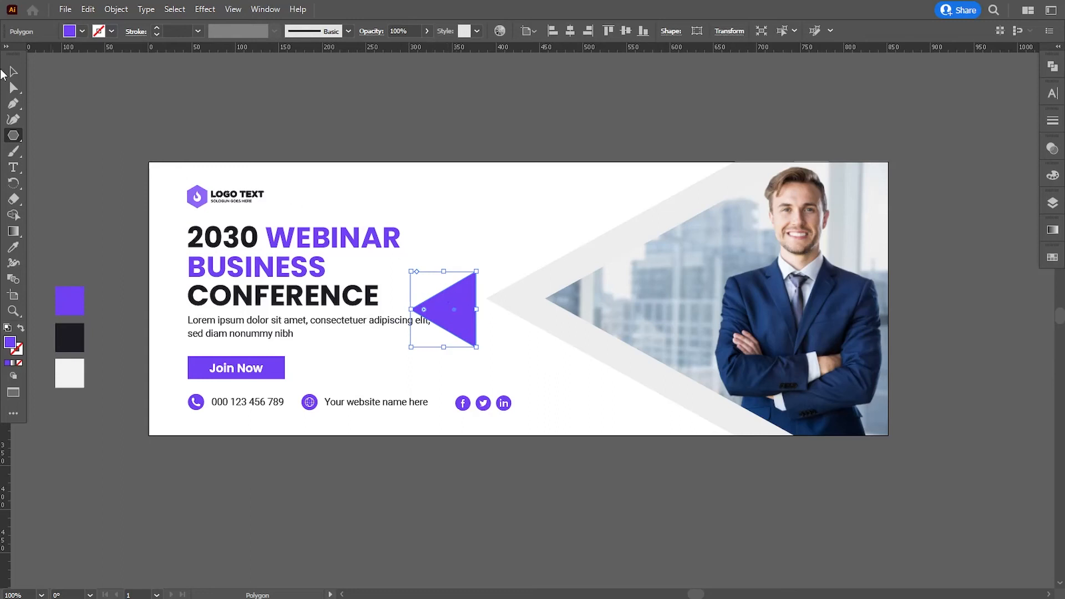
Step: Move the triangle over the lower arm of the grey chevron and enlarge it proportionally across the photo's edge
{"action": "key", "text": "v"}
{"action": "left_click_drag", "start_coordinate": [441, 308], "coordinate": [621, 337]}
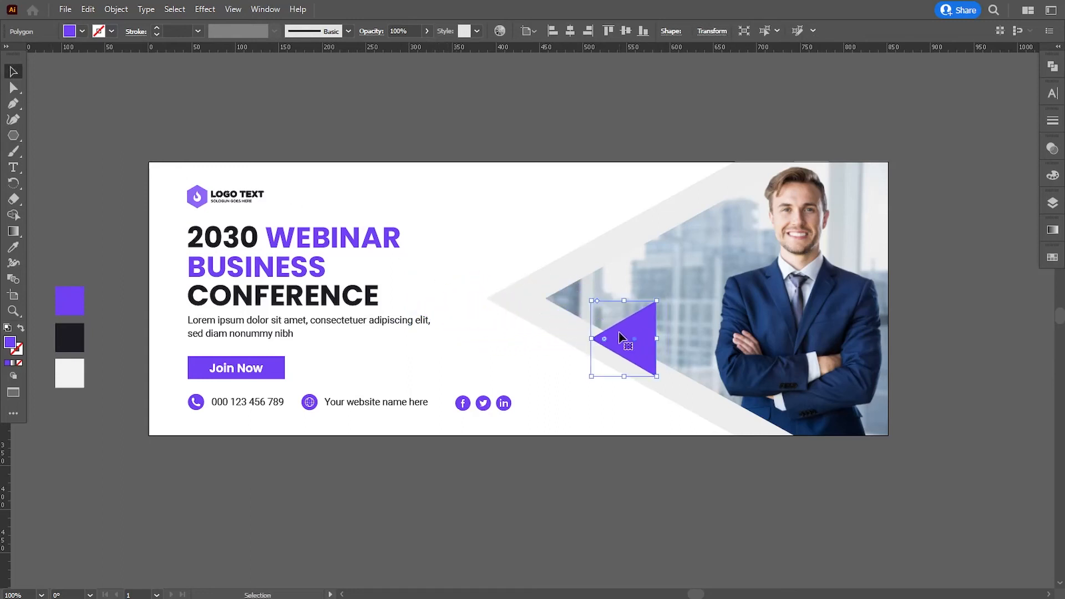
{"action": "left_click_drag", "start_coordinate": [658, 300], "coordinate": [651, 333]}
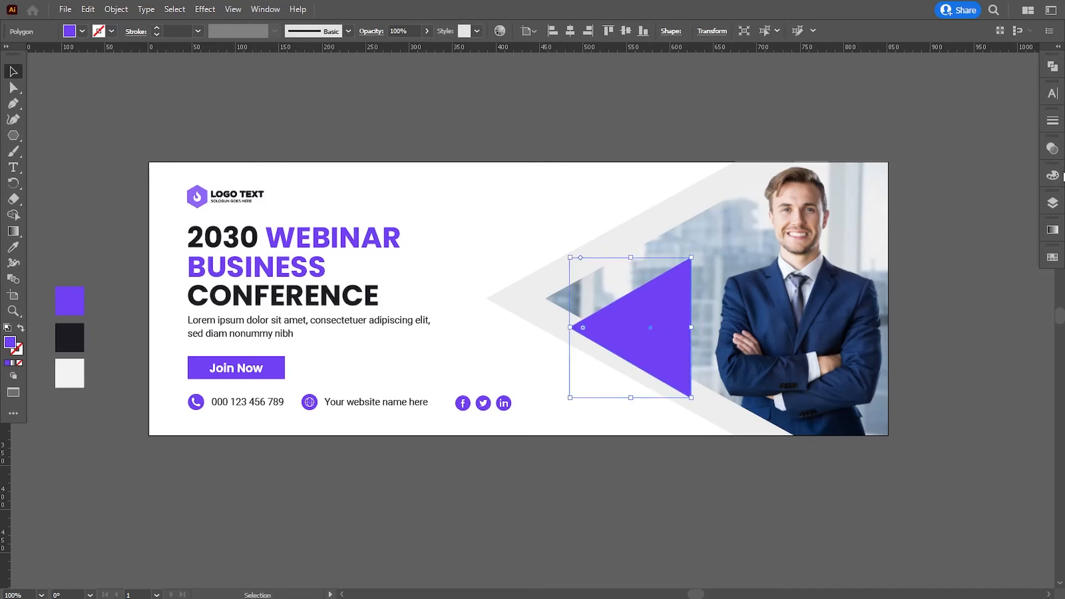
Step: Set the large triangle's blending mode to Multiply and its opacity to 80%, and deselect it
{"action": "left_click", "coordinate": [1052, 148]}
{"action": "left_click", "coordinate": [943, 163]}
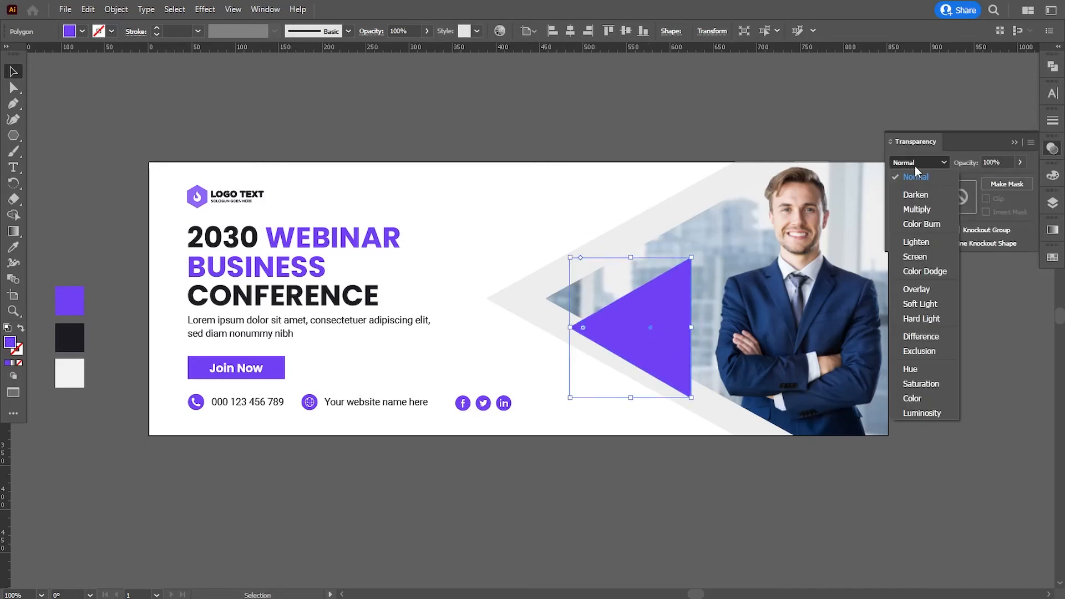
{"action": "left_click", "coordinate": [915, 204]}
{"action": "left_click", "coordinate": [1001, 162]}
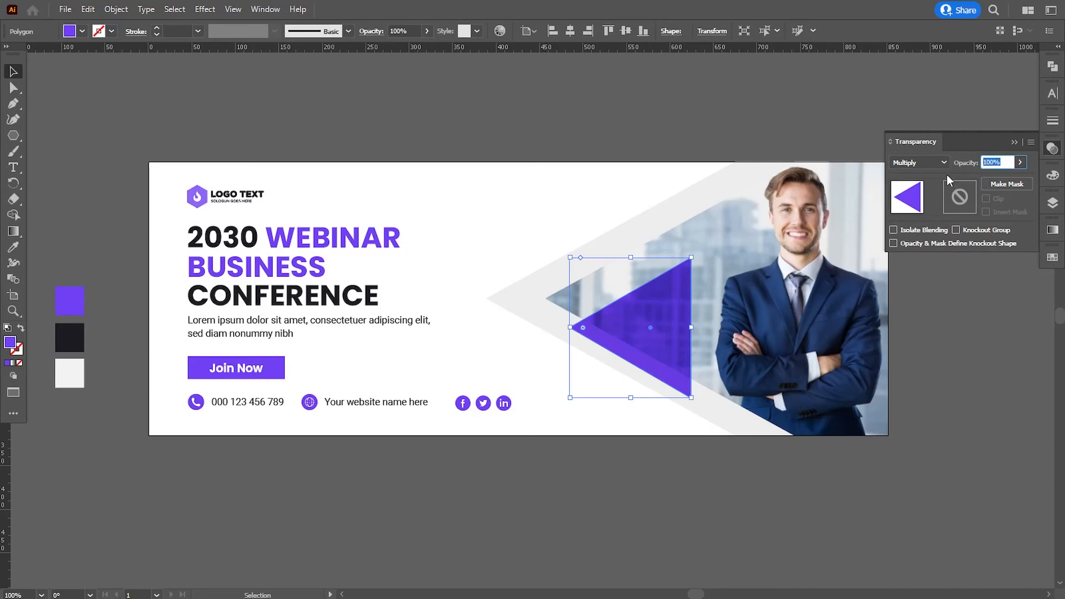
{"action": "type", "text": "80"}
{"action": "key", "text": "Return"}
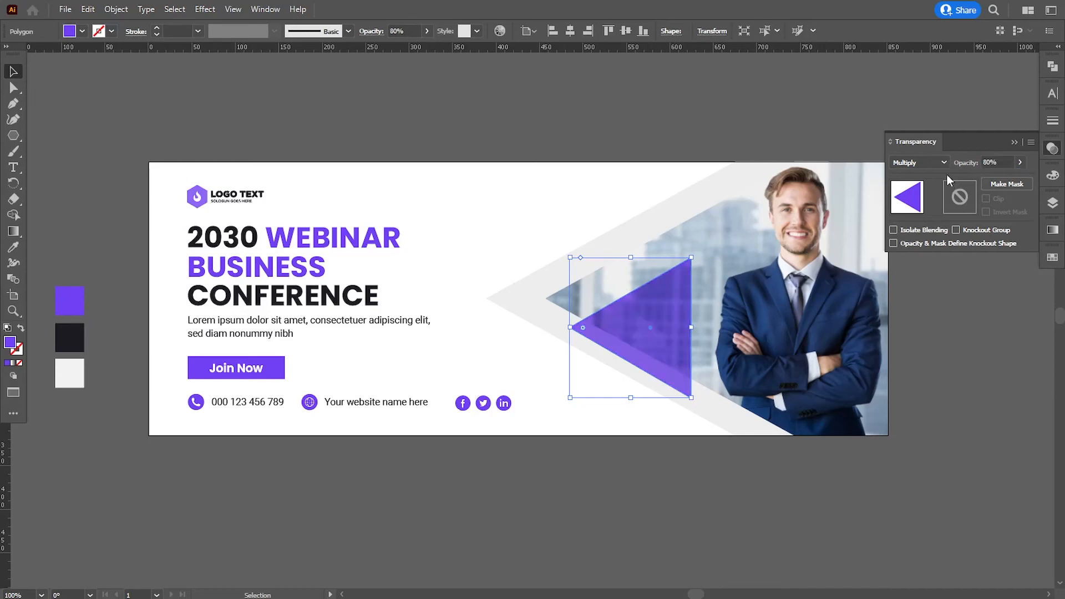
{"action": "left_click", "coordinate": [640, 532]}
Step: Duplicate the purple triangle onto the artboard's upper-right corner and scale the copy down proportionally
{"action": "left_click_drag", "start_coordinate": [603, 427], "coordinate": [585, 435]}
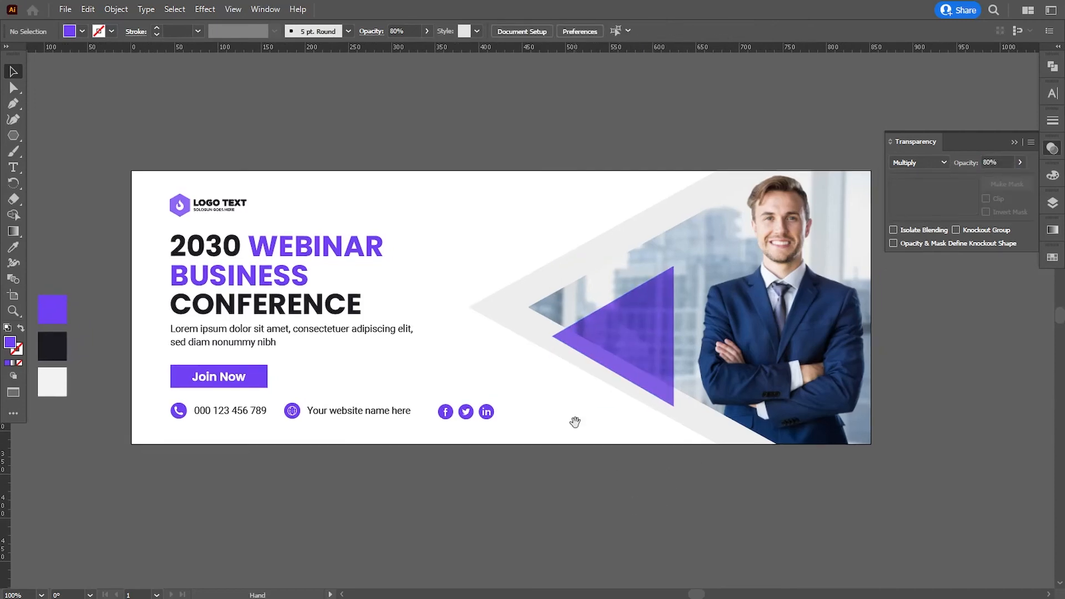
{"action": "left_click_drag", "start_coordinate": [612, 330], "coordinate": [816, 232]}
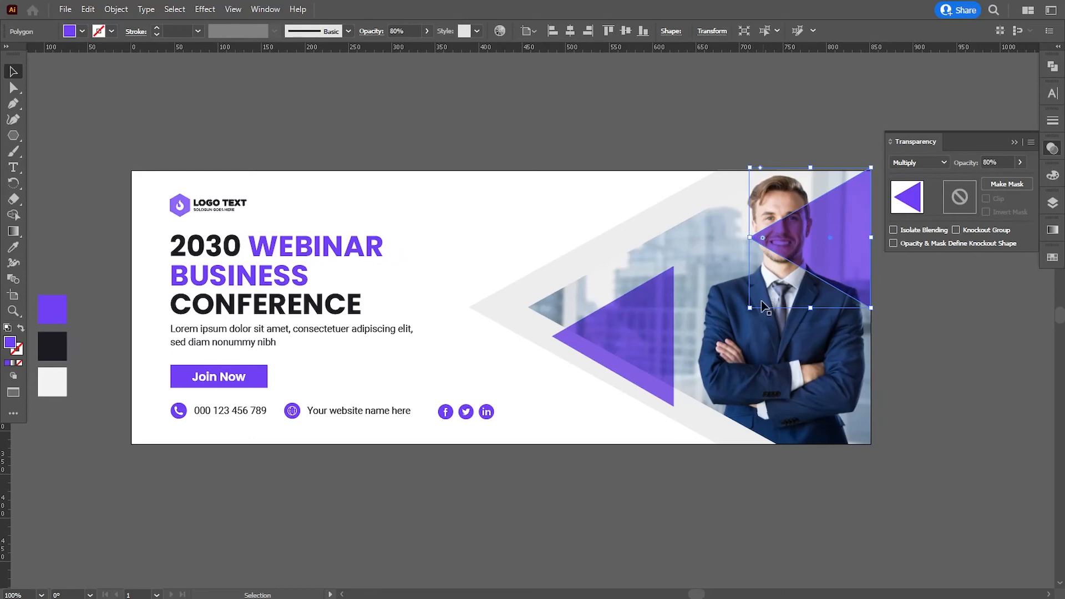
{"action": "left_click_drag", "start_coordinate": [753, 305], "coordinate": [817, 253]}
{"action": "left_click_drag", "start_coordinate": [877, 286], "coordinate": [657, 345]}
Step: Fit the small triangle copy flush into the artboard's upper-right corner, at about 64 px wide
{"action": "left_click", "coordinate": [705, 333]}
{"action": "key", "text": "ctrl+plus"}
{"action": "key", "text": "ctrl+plus"}
{"action": "key", "text": "ctrl+plus"}
{"action": "left_click_drag", "start_coordinate": [826, 133], "coordinate": [648, 231]}
{"action": "left_click_drag", "start_coordinate": [758, 274], "coordinate": [710, 316]}
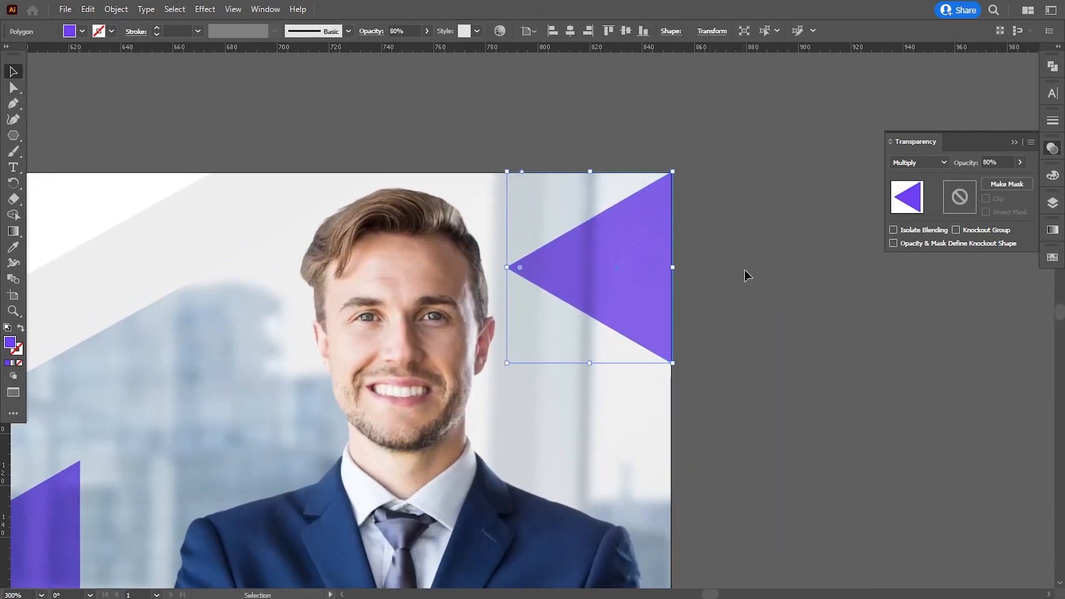
{"action": "left_click", "coordinate": [747, 275]}
{"action": "key", "text": "ctrl+plus"}
{"action": "key", "text": "ctrl+plus"}
{"action": "key", "text": "ctrl+plus"}
{"action": "left_click_drag", "start_coordinate": [763, 161], "coordinate": [631, 348]}
{"action": "left_click", "coordinate": [634, 354]}
{"action": "left_click", "coordinate": [730, 388]}
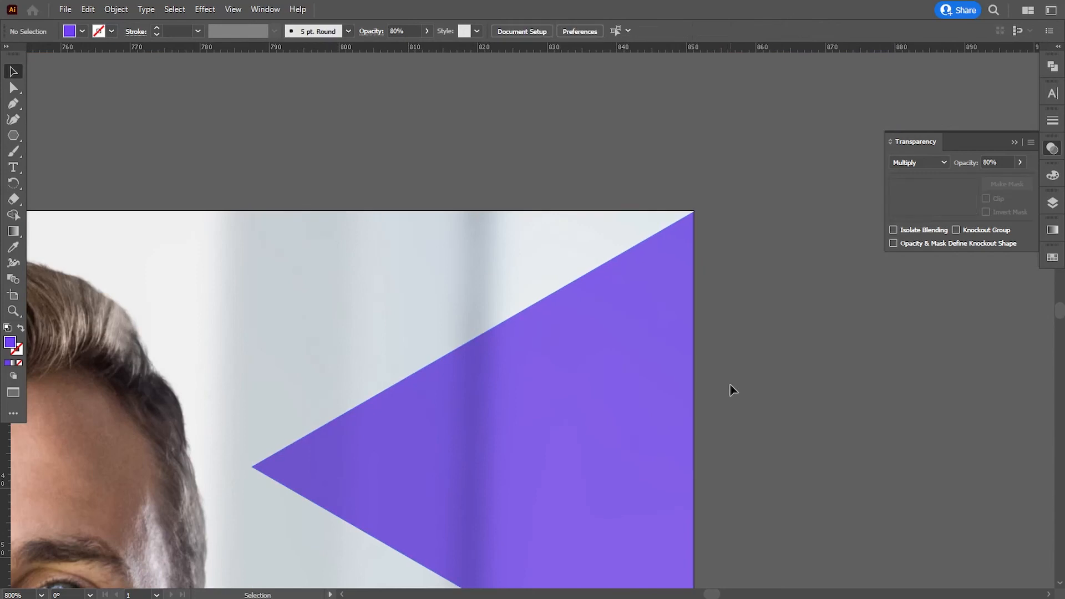
Step: Set the corner triangle's opacity to 70% and deselect it
{"action": "left_click", "coordinate": [660, 385]}
{"action": "left_click_drag", "start_coordinate": [991, 162], "coordinate": [946, 162]}
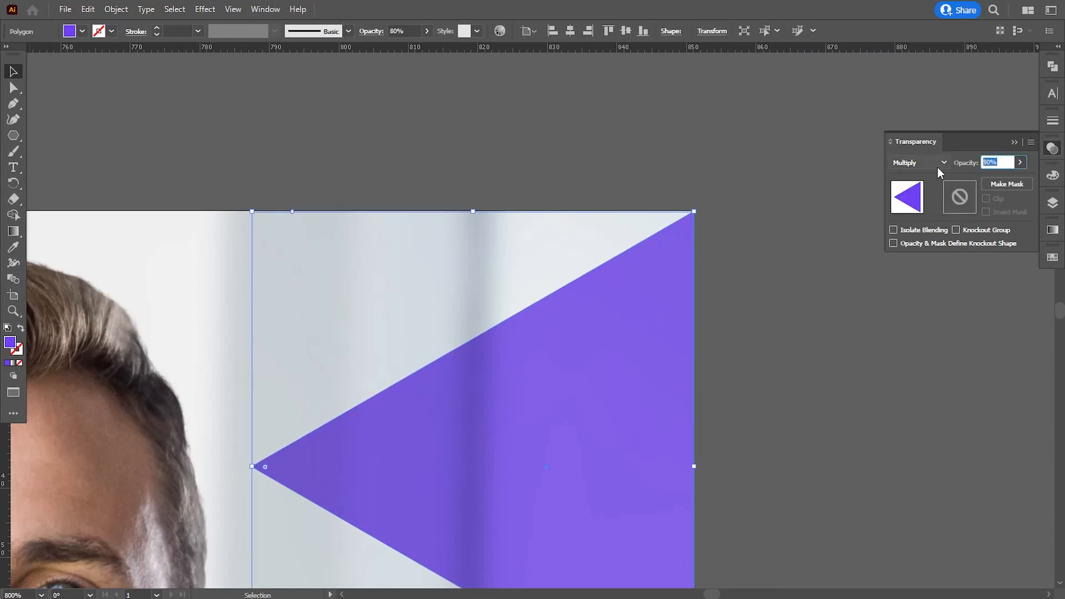
{"action": "type", "text": "70"}
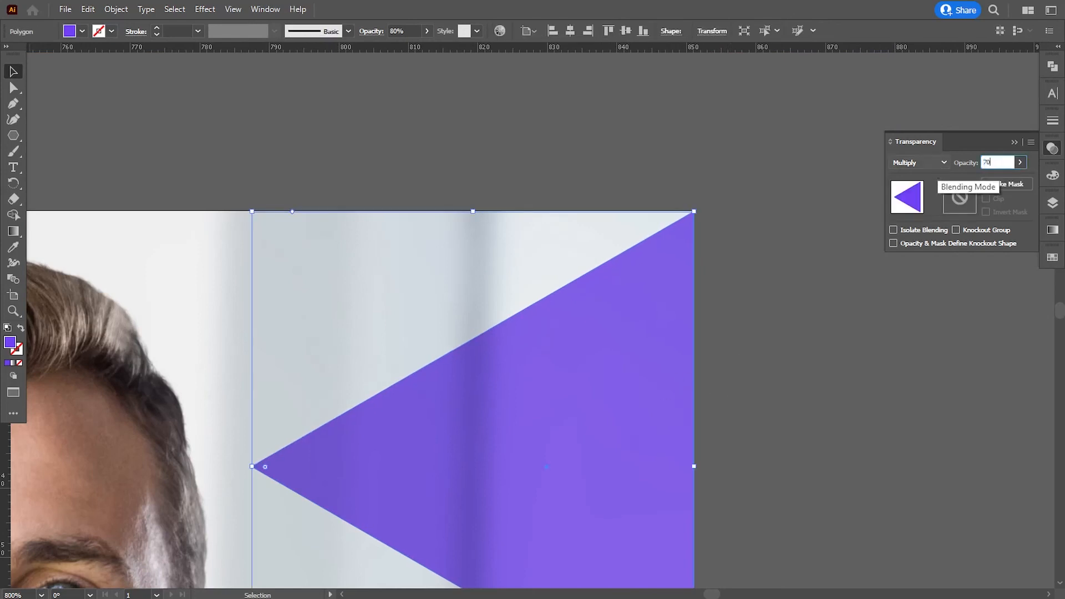
{"action": "key", "text": "Return"}
{"action": "left_click", "coordinate": [853, 389]}
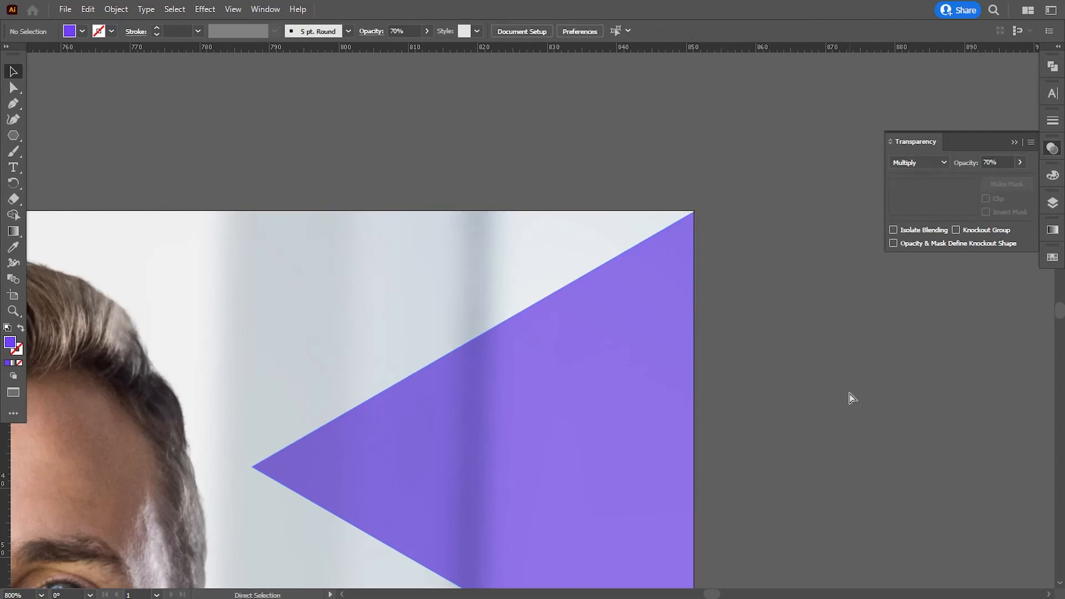
Step: Duplicate the corner triangle onto the businessman's folded arms and rotate the copy 180° to point right
{"action": "key", "text": "ctrl+minus"}
{"action": "key", "text": "ctrl+minus"}
{"action": "key", "text": "ctrl+minus"}
{"action": "key", "text": "ctrl+minus"}
{"action": "key", "text": "ctrl+minus"}
{"action": "left_click_drag", "start_coordinate": [609, 433], "coordinate": [689, 357]}
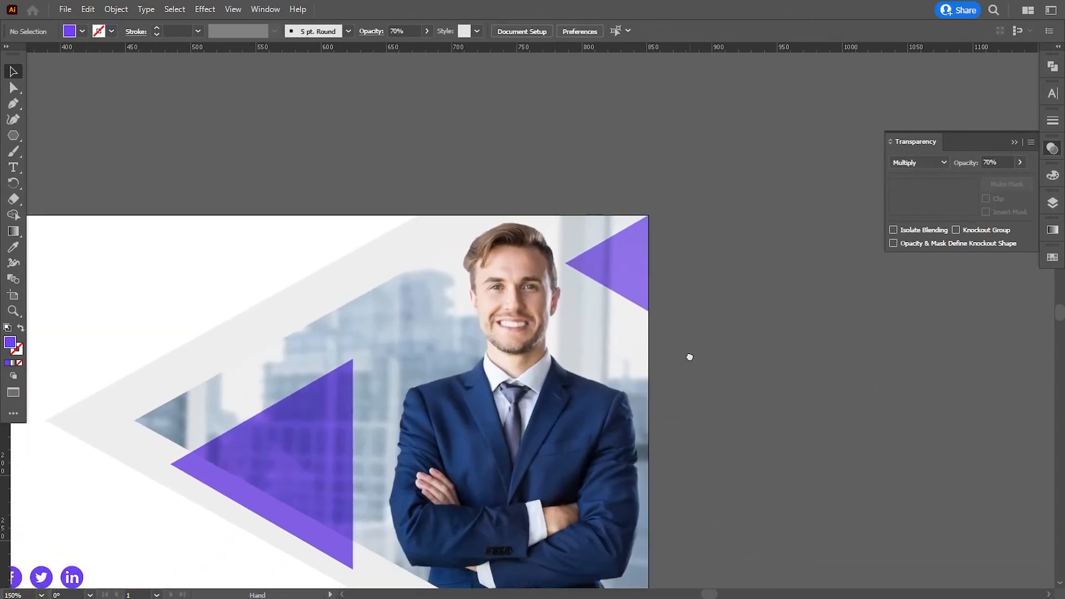
{"action": "left_click_drag", "start_coordinate": [643, 383], "coordinate": [664, 326]}
{"action": "left_click_drag", "start_coordinate": [641, 218], "coordinate": [562, 436]}
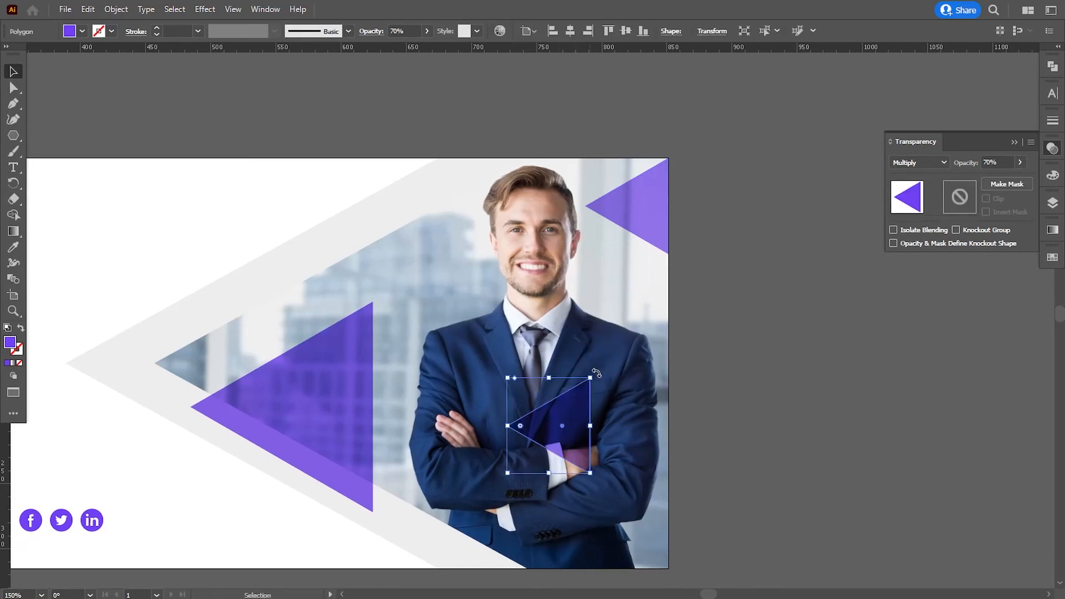
{"action": "left_click_drag", "start_coordinate": [596, 372], "coordinate": [516, 502]}
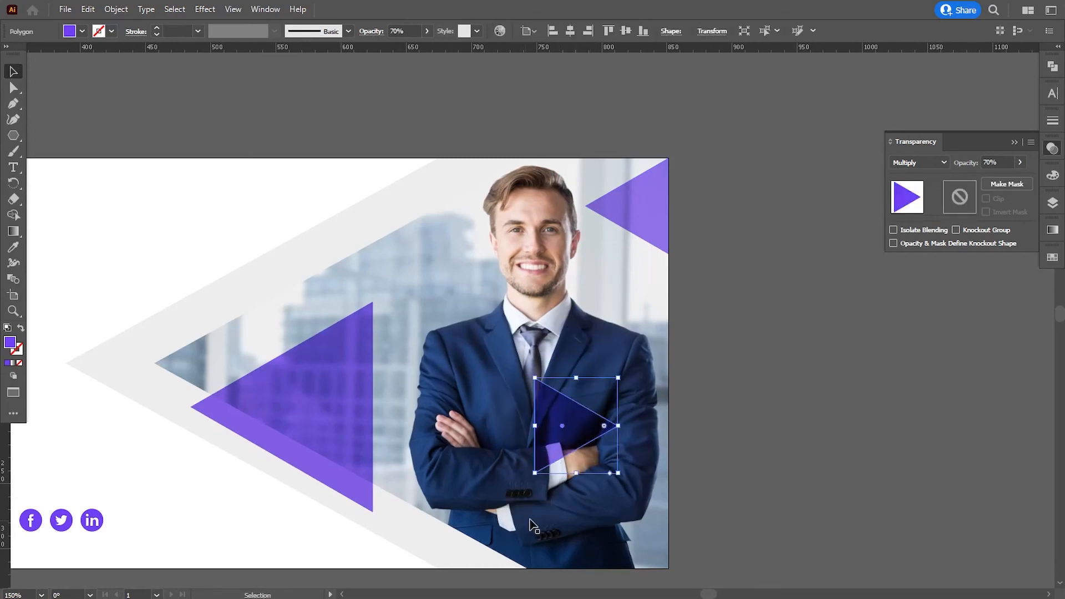
Step: Enlarge the right-pointing triangle proportionally and reposition it over the businessman's folded arms
{"action": "left_click_drag", "start_coordinate": [617, 472], "coordinate": [650, 511]}
{"action": "left_click_drag", "start_coordinate": [574, 428], "coordinate": [570, 440]}
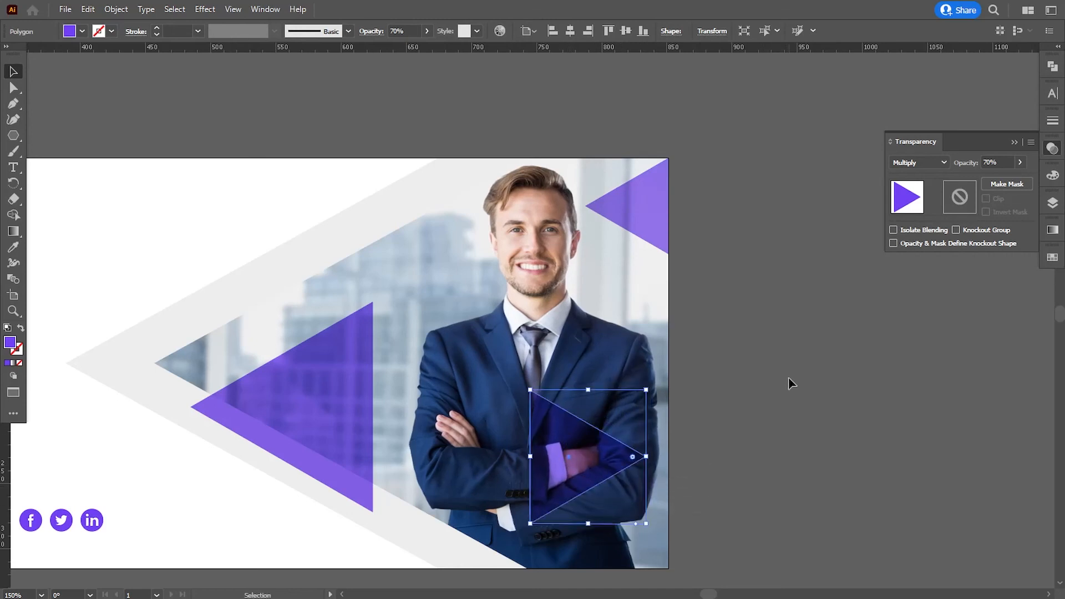
{"action": "left_click", "coordinate": [788, 378]}
Step: Duplicate the right-pointing triangle near the upper arm of the grey chevron and scale the copy down proportionally
{"action": "left_click_drag", "start_coordinate": [763, 376], "coordinate": [799, 385]}
{"action": "left_click_drag", "start_coordinate": [593, 460], "coordinate": [356, 224], "text": "alt"}
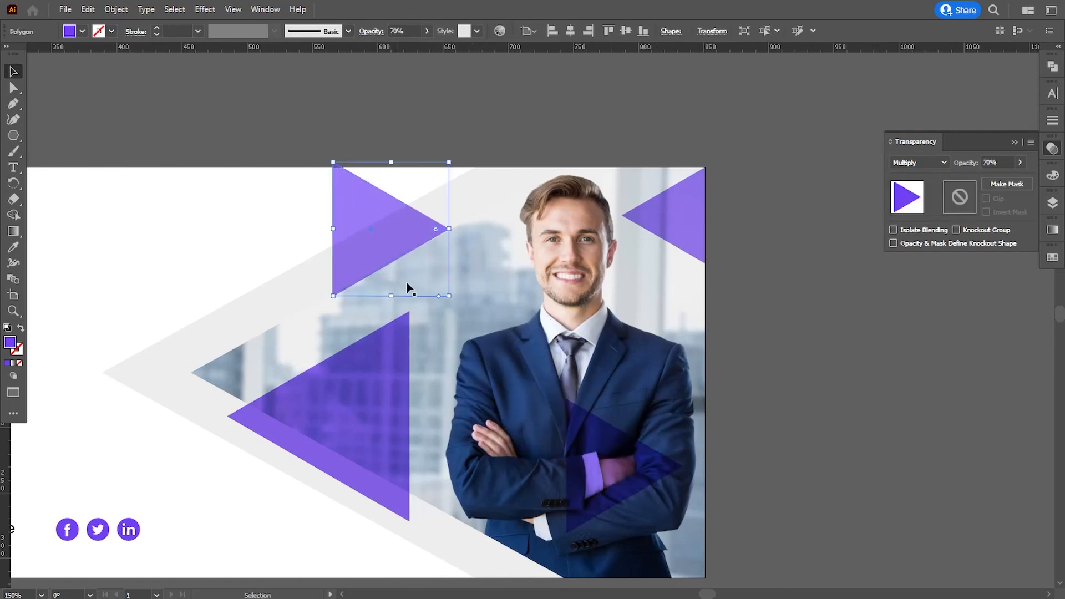
{"action": "left_click_drag", "start_coordinate": [450, 298], "coordinate": [382, 265], "text": "shift"}
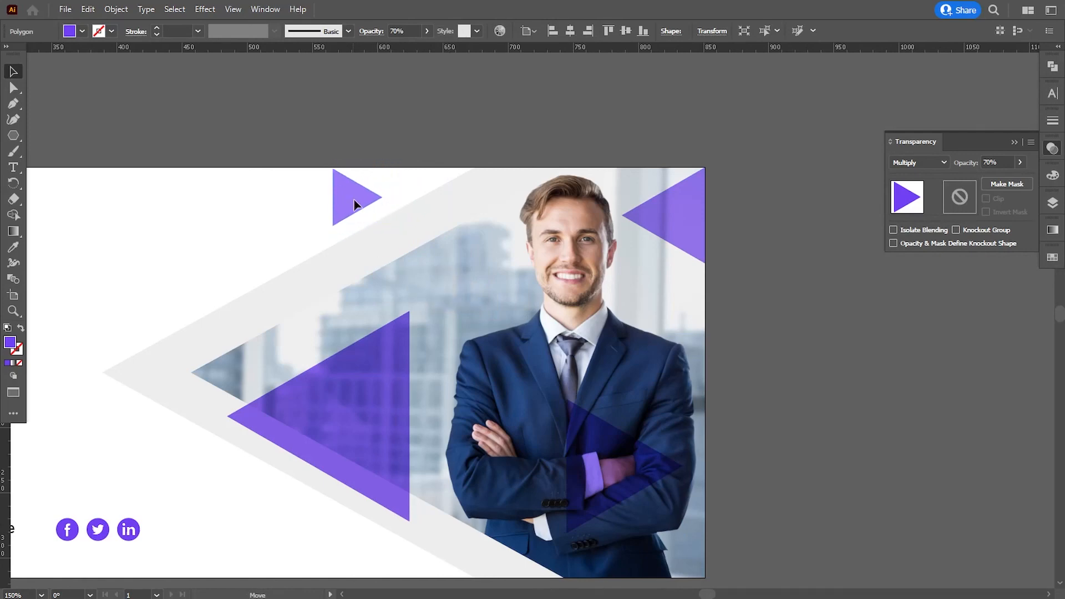
Step: Place a smaller left-pointing copy beside the small triangle on the chevron and set it to Normal blending at 100% opacity
{"action": "left_click_drag", "start_coordinate": [354, 200], "coordinate": [320, 222]}
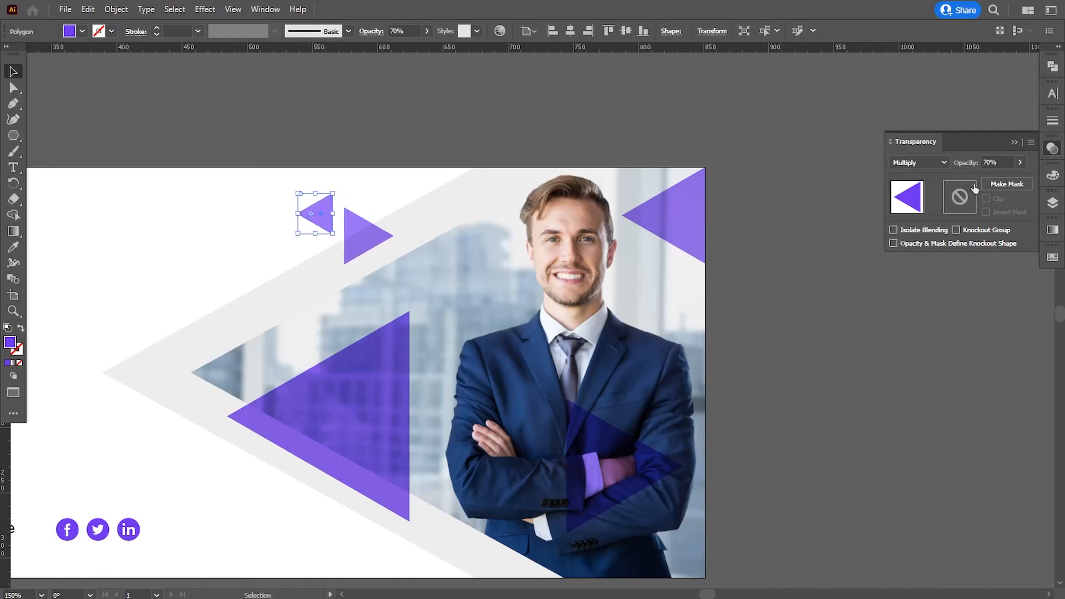
{"action": "left_click", "coordinate": [920, 162]}
{"action": "left_click", "coordinate": [912, 175]}
{"action": "key", "text": "Tab"}
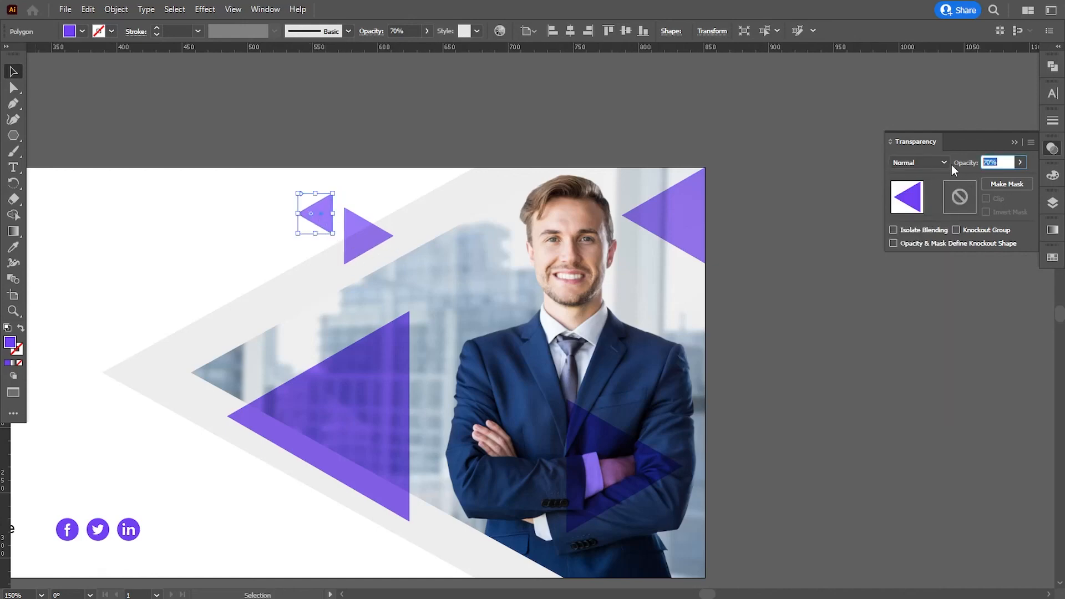
{"action": "type", "text": "0"}
{"action": "key", "text": "Return"}
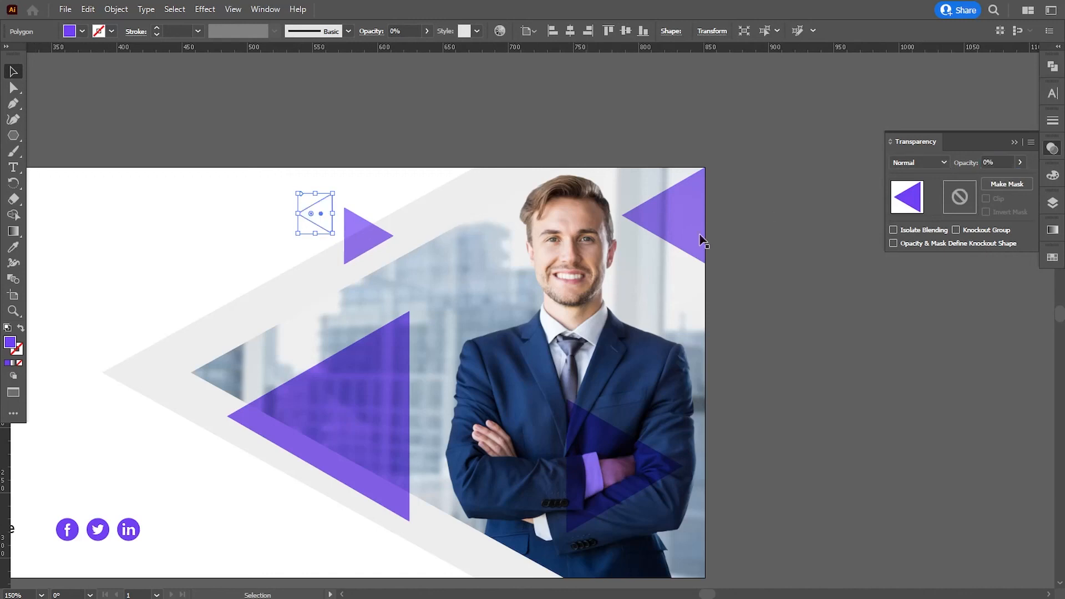
{"action": "left_click", "coordinate": [999, 162]}
{"action": "type", "text": "100"}
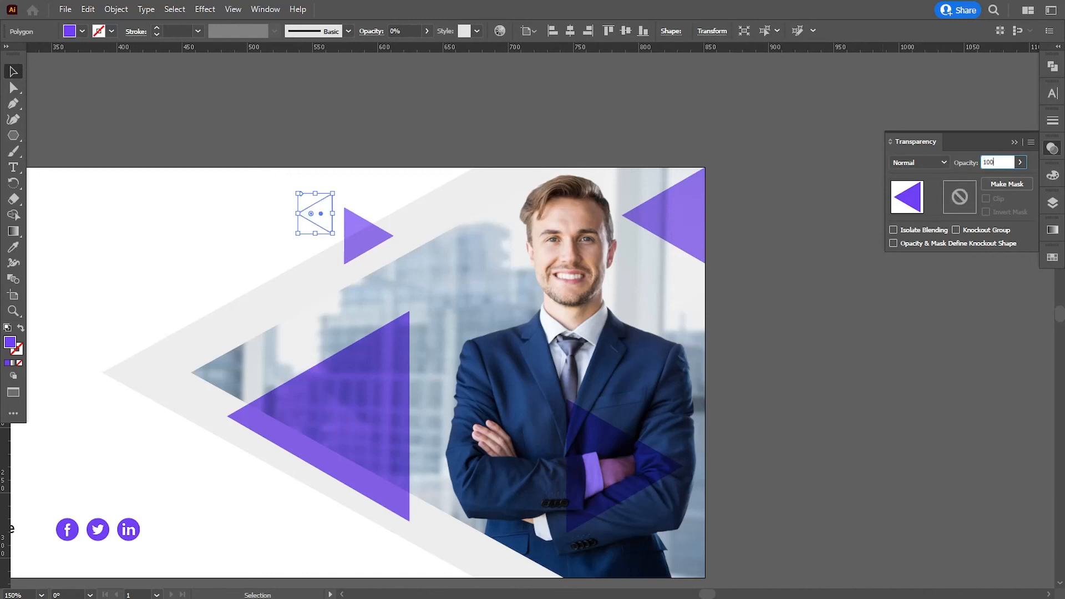
{"action": "key", "text": "Return"}
Step: Set the small right-pointing triangle on the chevron's upper arm to 100% opacity and Normal blending
{"action": "left_click", "coordinate": [358, 236]}
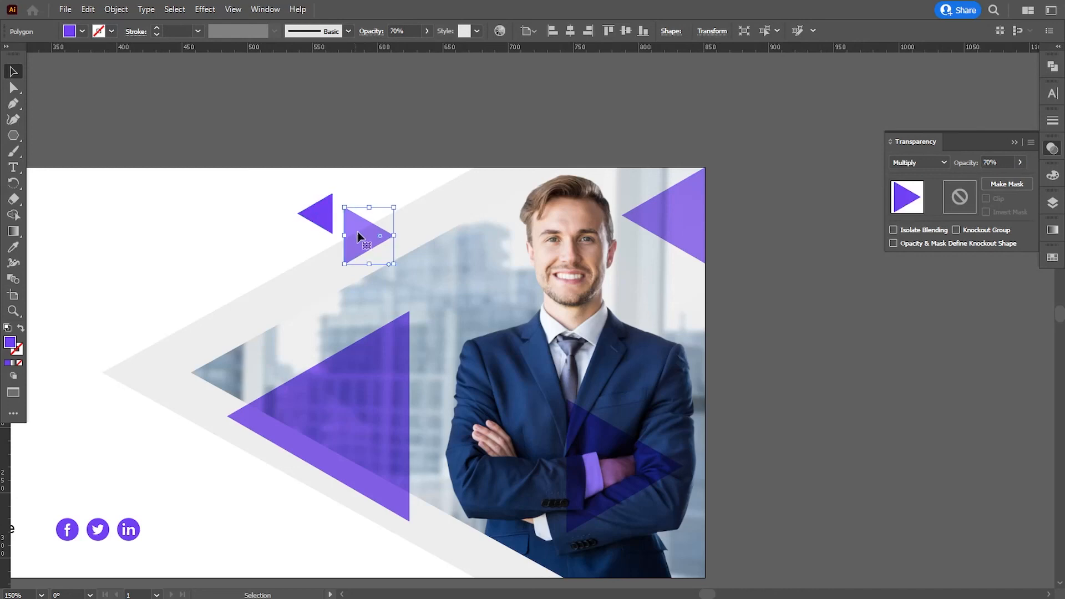
{"action": "left_click", "coordinate": [997, 162]}
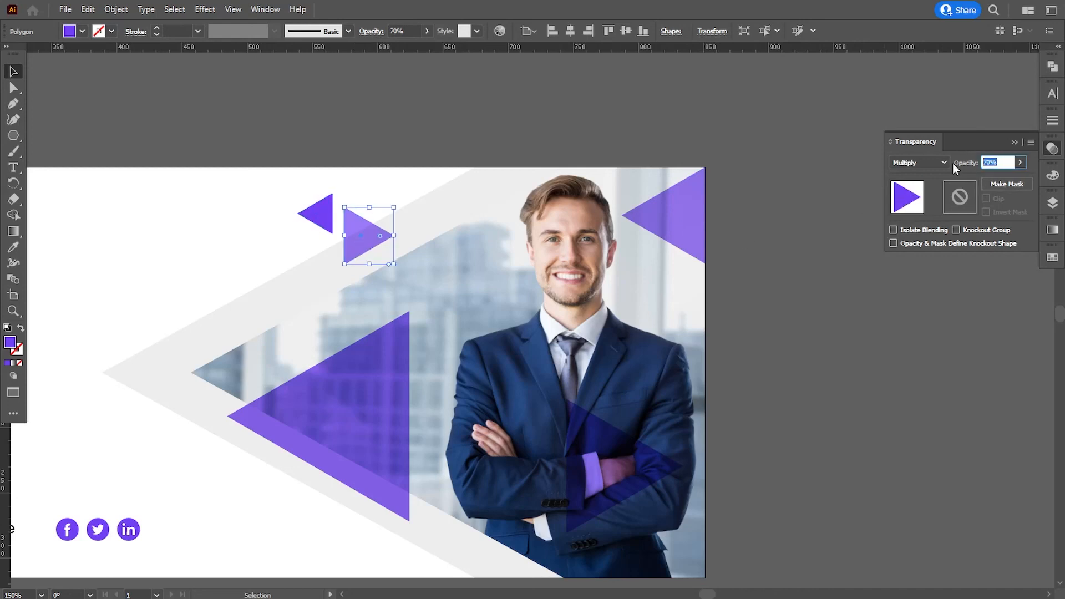
{"action": "type", "text": "100"}
{"action": "key", "text": "Return"}
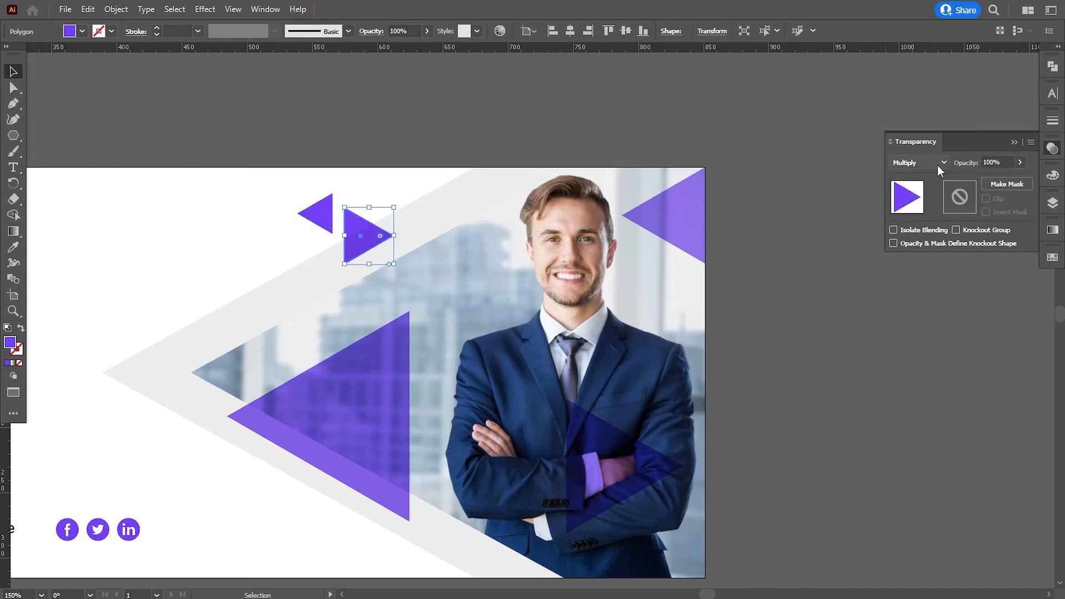
{"action": "left_click", "coordinate": [511, 117]}
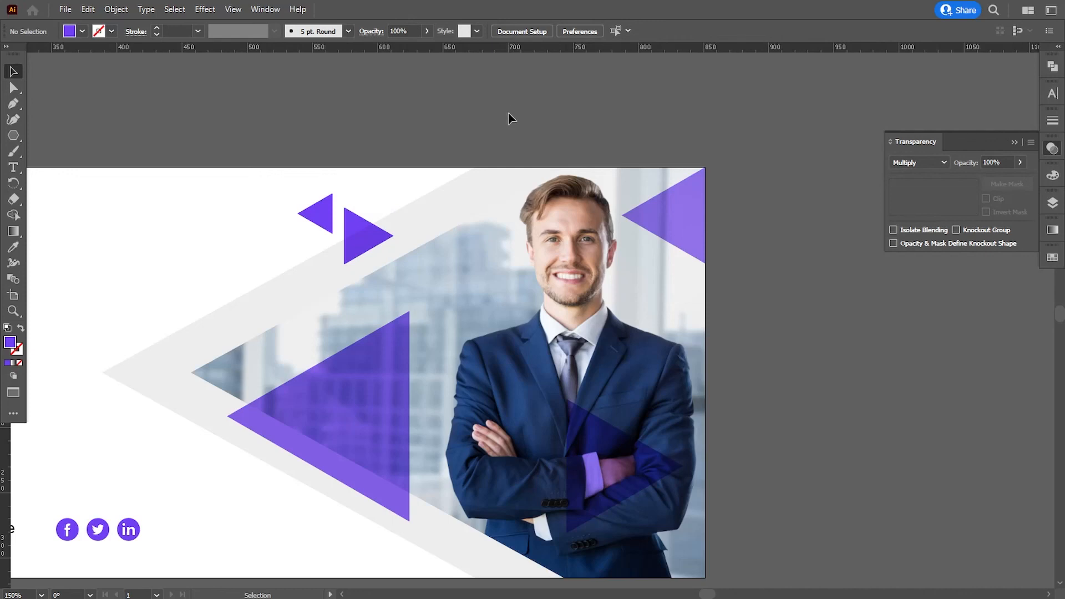
{"action": "left_click", "coordinate": [358, 228]}
{"action": "left_click", "coordinate": [916, 163]}
{"action": "left_click", "coordinate": [914, 173]}
{"action": "left_click", "coordinate": [777, 321]}
Step: Duplicate the small left-pointing triangle onto the tip of the grey chevron, enlarge it slightly and centre it vertically there
{"action": "left_click_drag", "start_coordinate": [423, 358], "coordinate": [513, 352]}
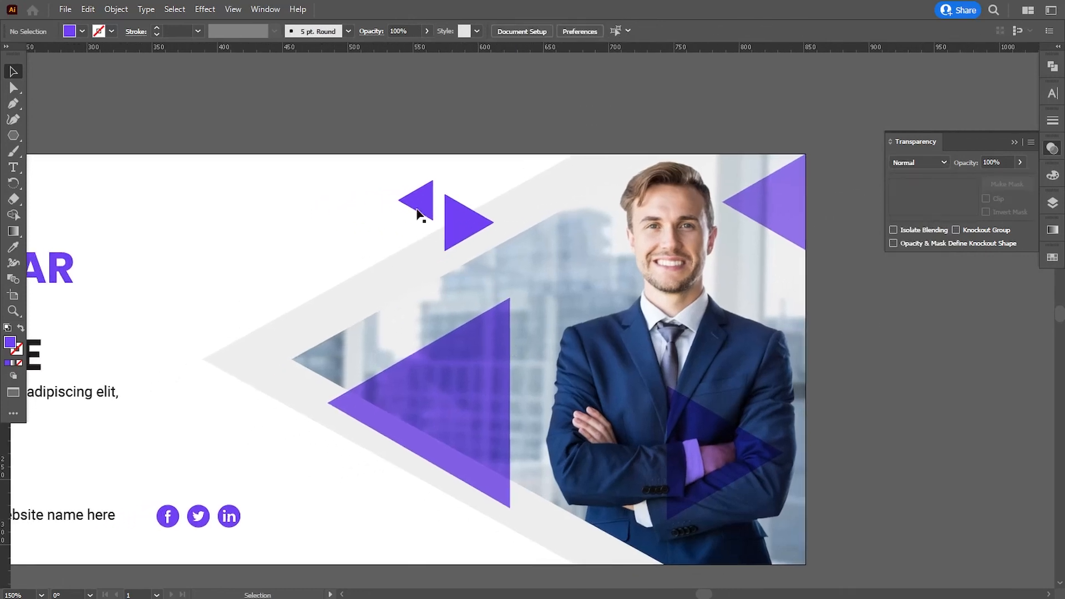
{"action": "left_click_drag", "start_coordinate": [417, 214], "coordinate": [209, 336]}
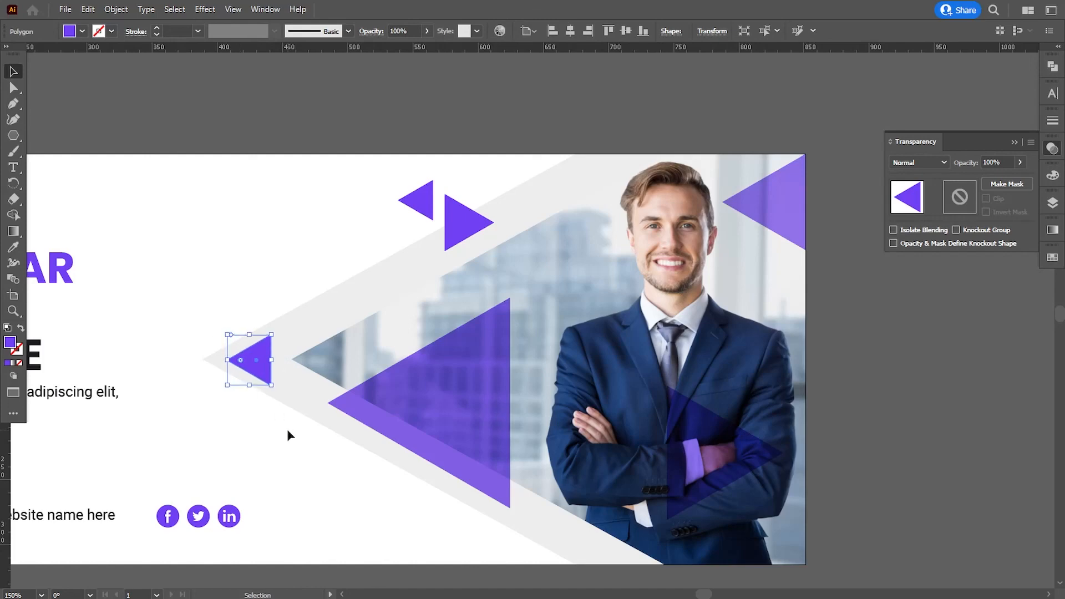
{"action": "key", "text": "Up"}
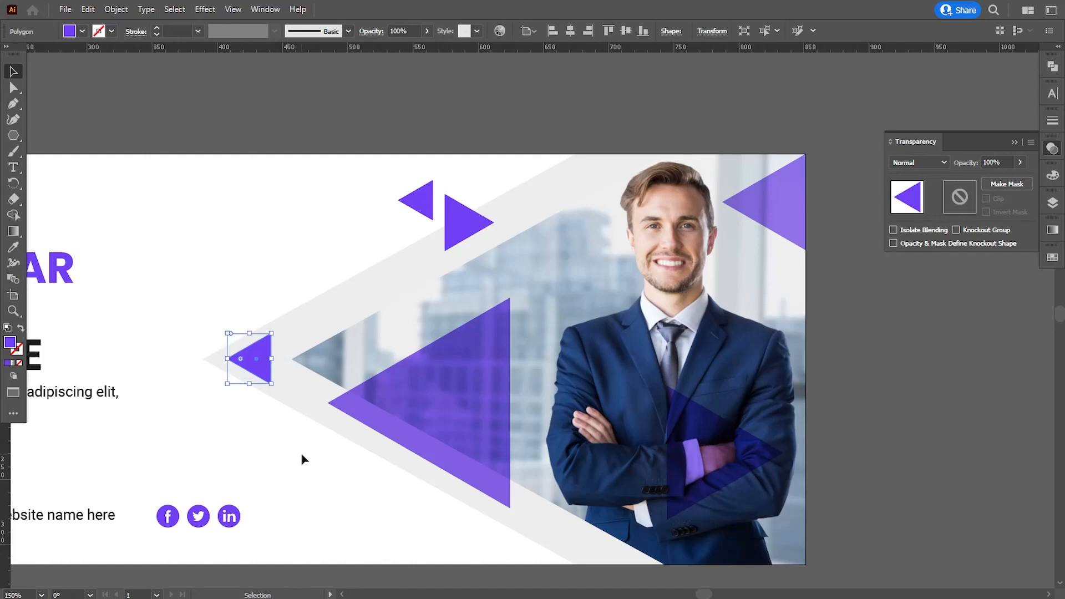
Step: Set the triangle at the chevron's tip to Multiply blending at 70% opacity
{"action": "left_click", "coordinate": [917, 162]}
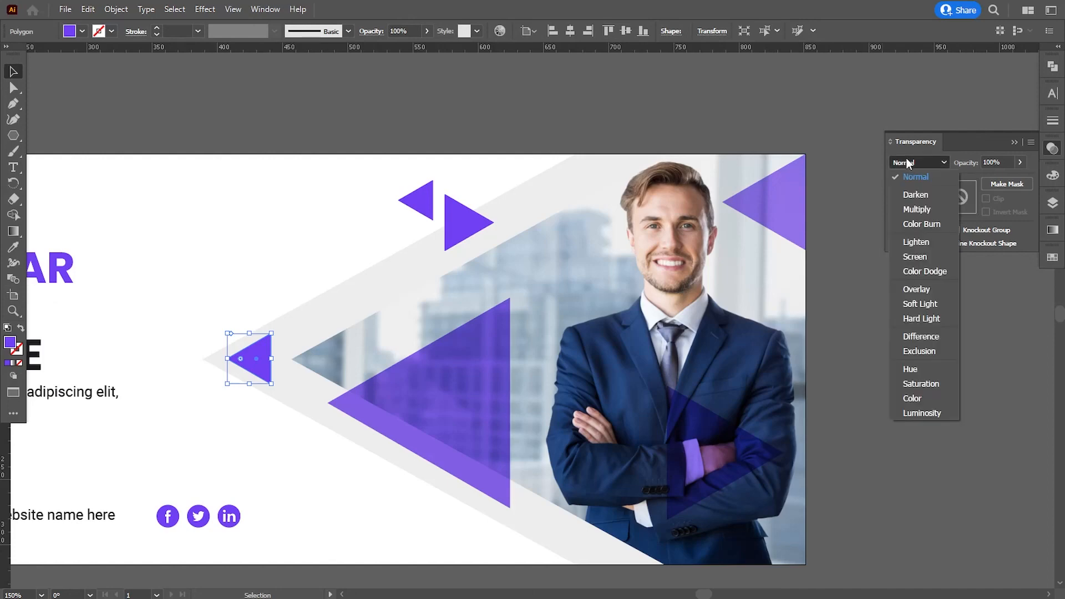
{"action": "left_click", "coordinate": [916, 209]}
{"action": "left_click", "coordinate": [1002, 162]}
{"action": "type", "text": "70"}
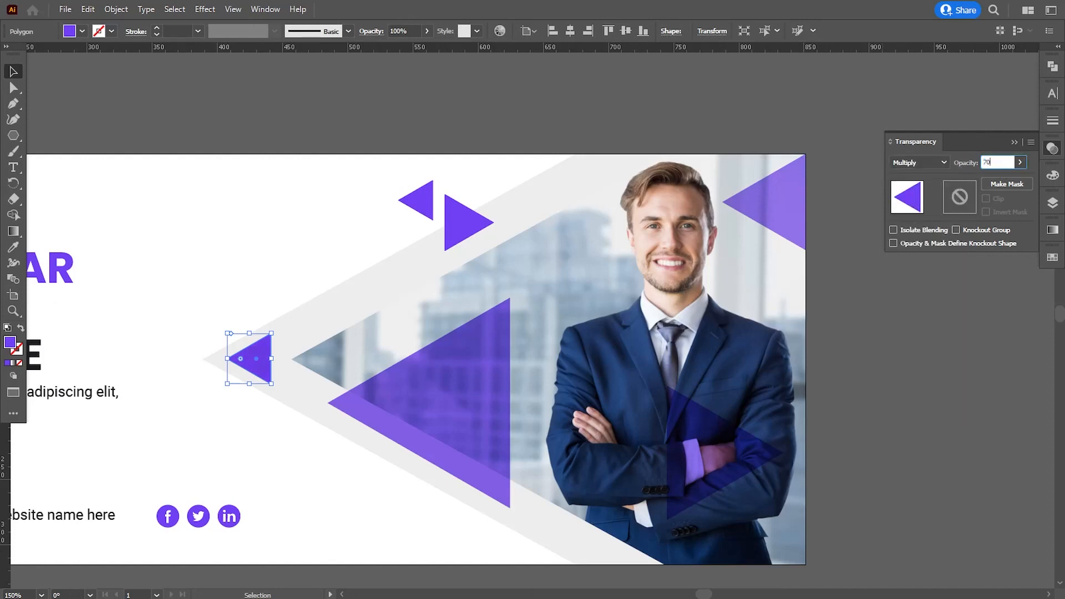
{"action": "key", "text": "Return"}
{"action": "left_click", "coordinate": [510, 173]}
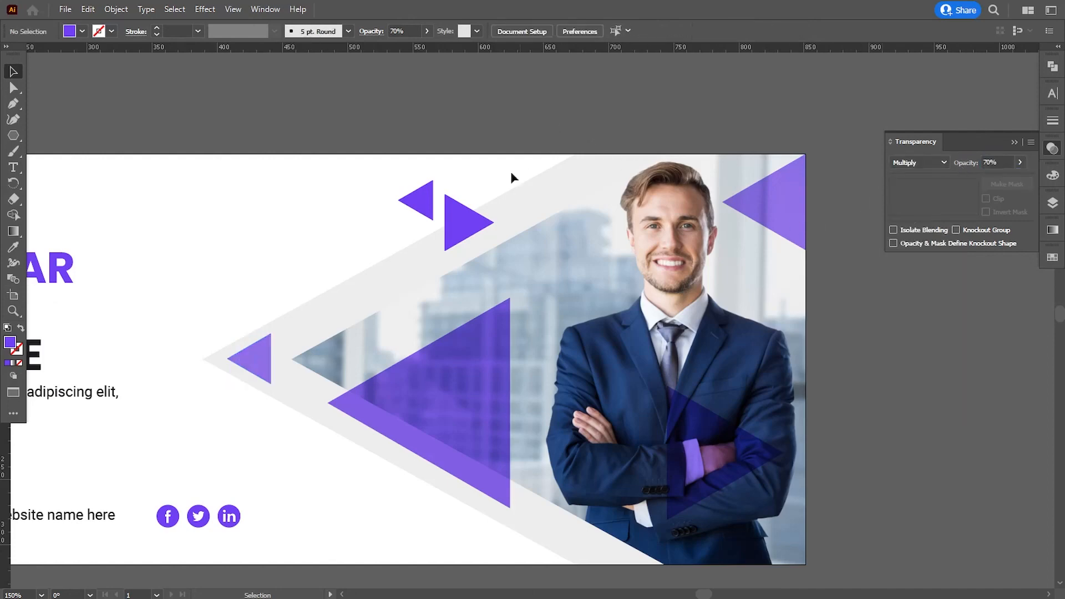
Step: Change the triangle over the businessman's folded arms to Normal blending at 50% opacity
{"action": "left_click", "coordinate": [715, 446]}
{"action": "left_click", "coordinate": [916, 162]}
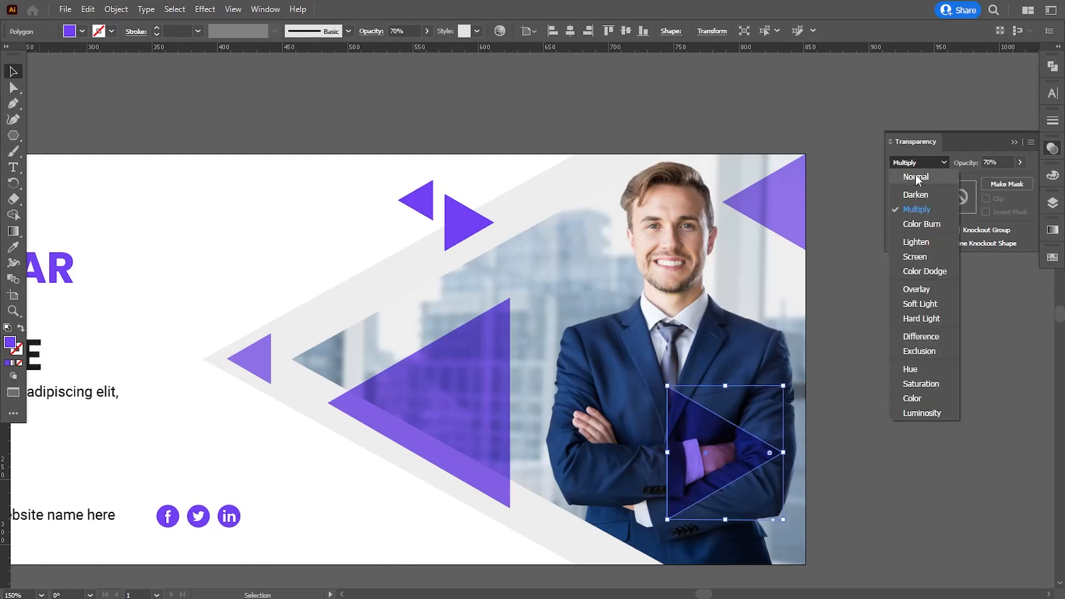
{"action": "left_click", "coordinate": [916, 177]}
{"action": "left_click", "coordinate": [967, 166]}
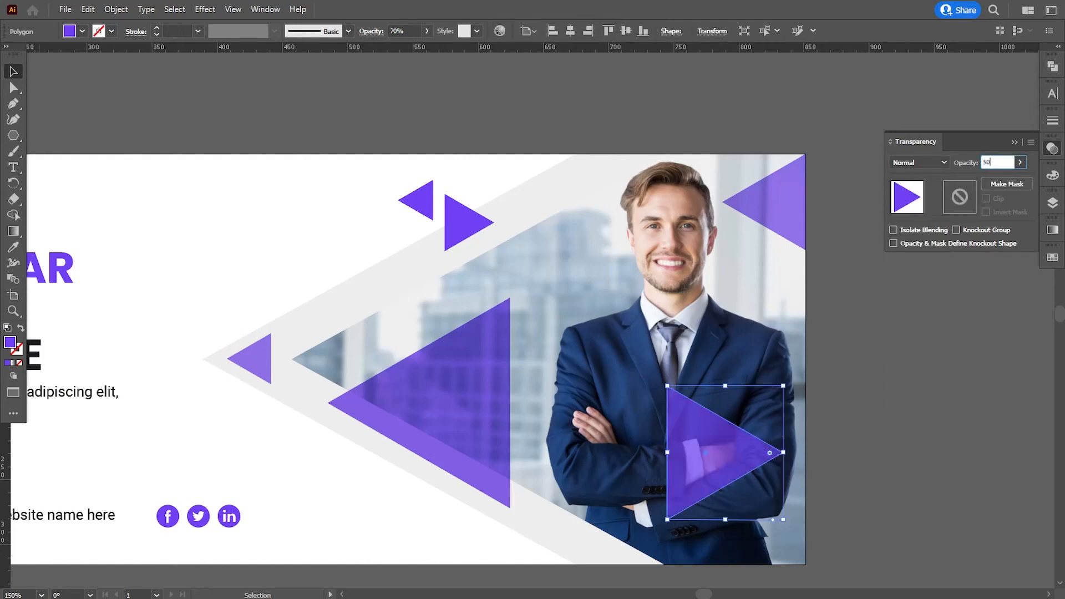
{"action": "type", "text": "50"}
{"action": "key", "text": "Return"}
{"action": "left_click", "coordinate": [918, 436]}
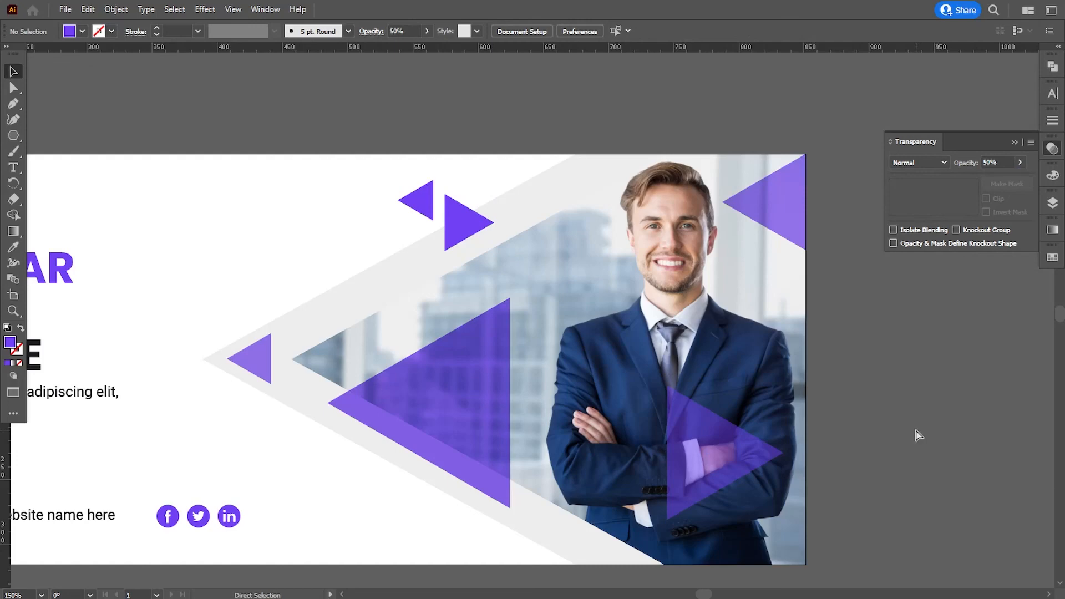
Step: Collapse the Transparency settings and delete the purple, black and light grey colour swatches beside the artboard
{"action": "key", "text": "ctrl+minus"}
{"action": "key", "text": "ctrl+minus"}
{"action": "key", "text": "ctrl+minus"}
{"action": "key", "text": "ctrl+plus"}
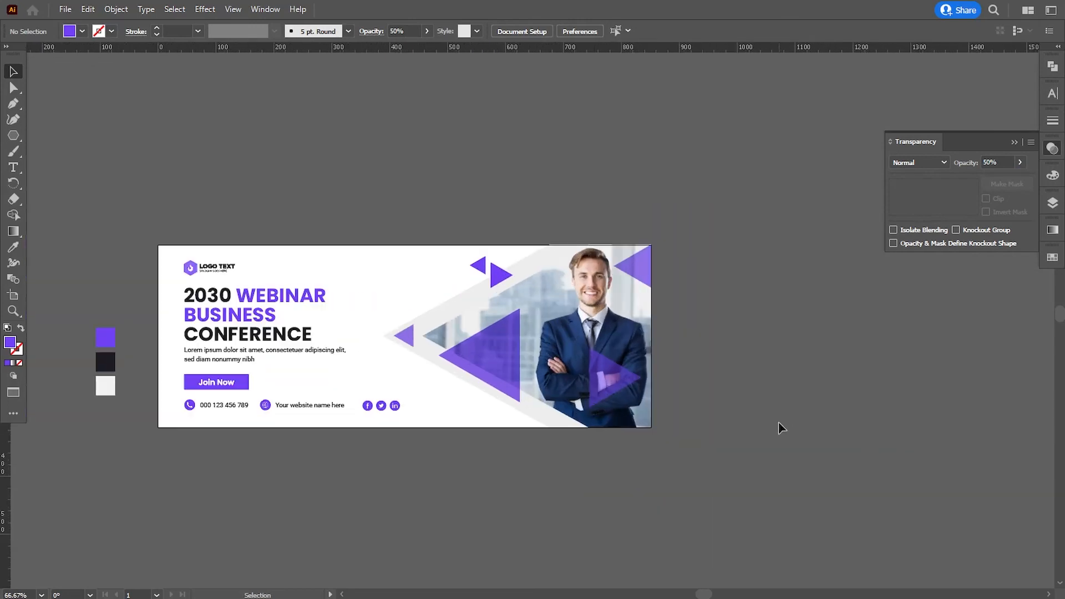
{"action": "left_click_drag", "start_coordinate": [716, 418], "coordinate": [806, 409]}
{"action": "key", "text": "ctrl+plus"}
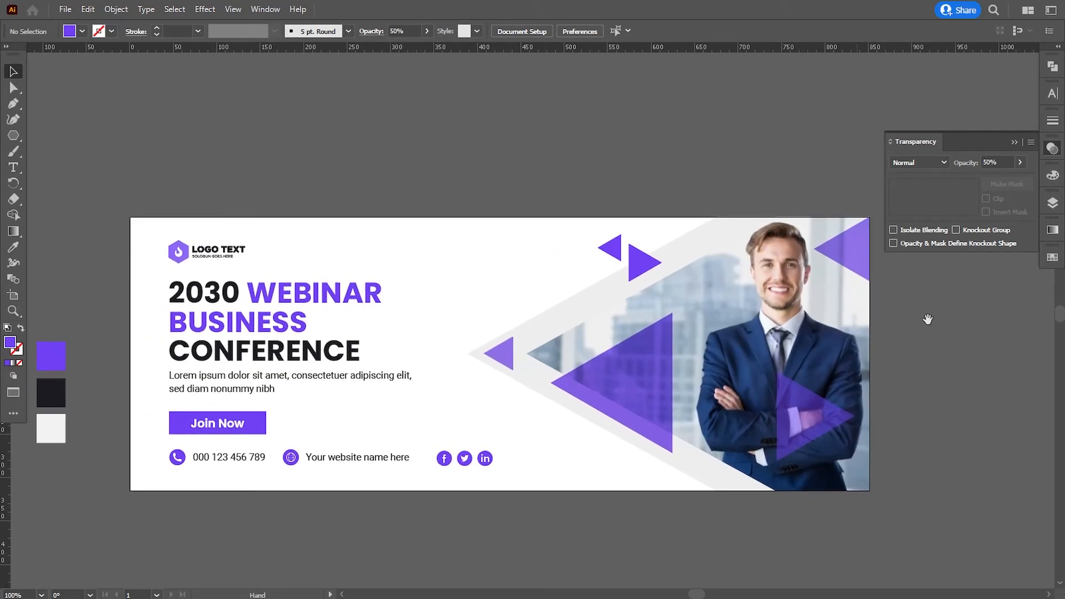
{"action": "left_click", "coordinate": [1015, 143]}
{"action": "left_click_drag", "start_coordinate": [423, 318], "coordinate": [539, 295]}
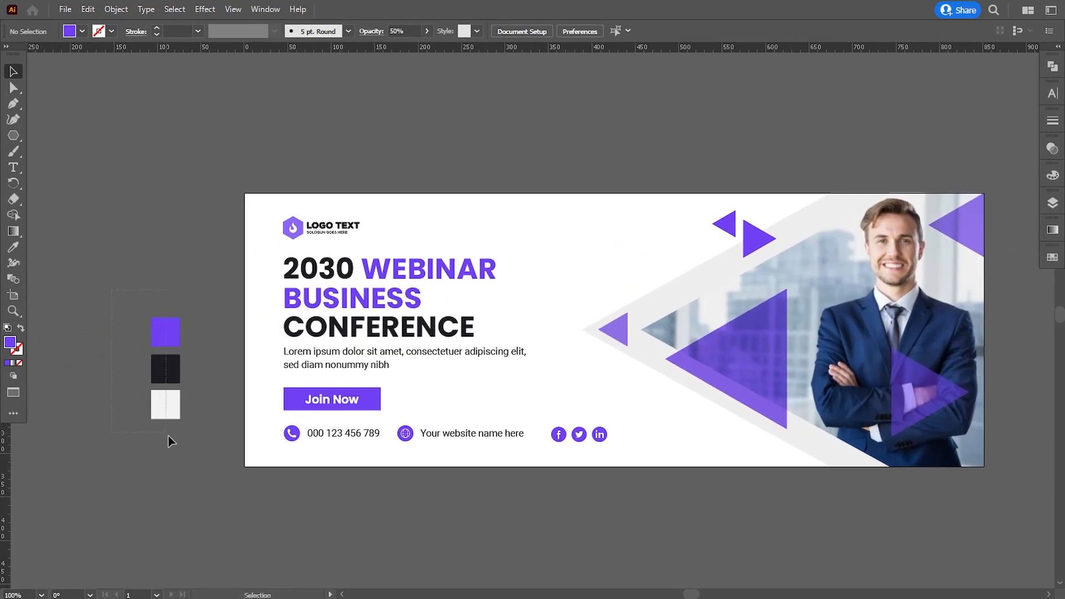
{"action": "left_click_drag", "start_coordinate": [168, 436], "coordinate": [190, 465]}
{"action": "key", "text": "Delete"}
Step: Hide the rulers and centre the finished cover in the view
{"action": "left_click_drag", "start_coordinate": [545, 463], "coordinate": [466, 446]}
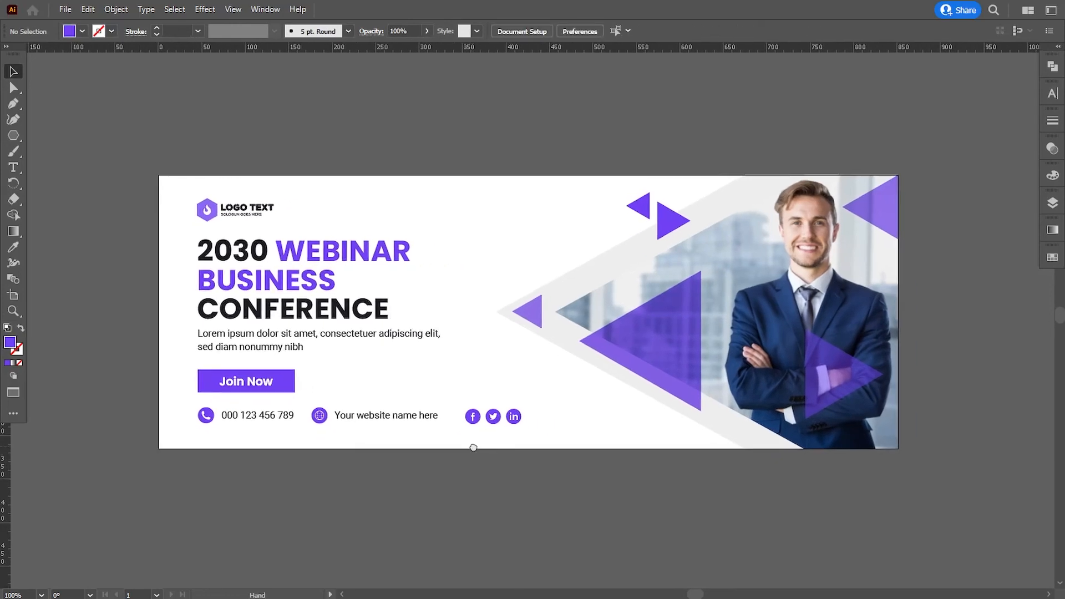
{"action": "left_click", "coordinate": [233, 9]}
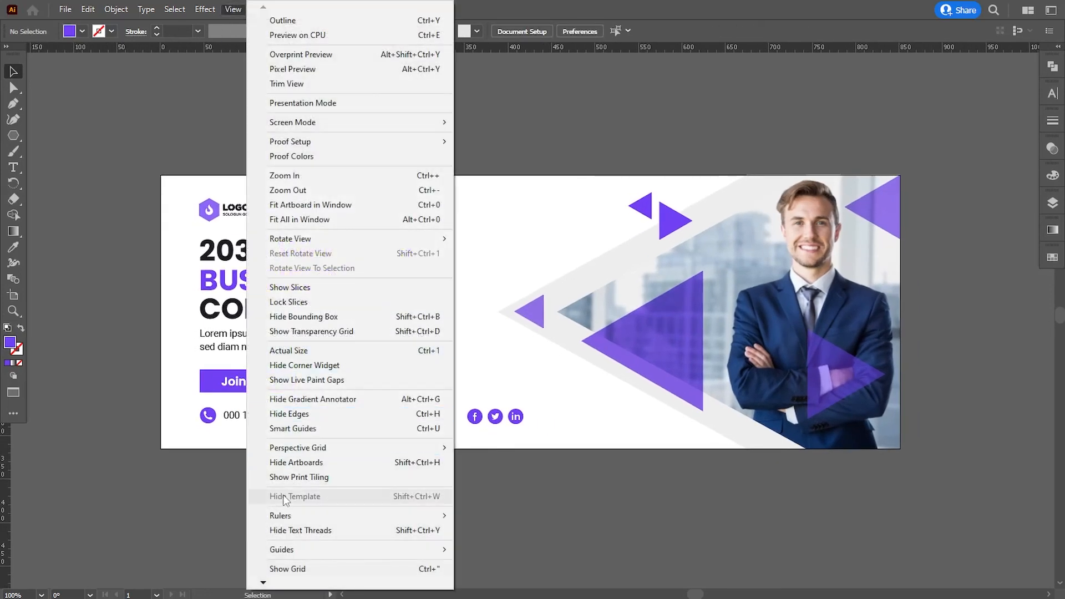
{"action": "mouse_move", "coordinate": [289, 515]}
{"action": "left_click", "coordinate": [465, 513]}
{"action": "left_click_drag", "start_coordinate": [497, 520], "coordinate": [491, 514]}
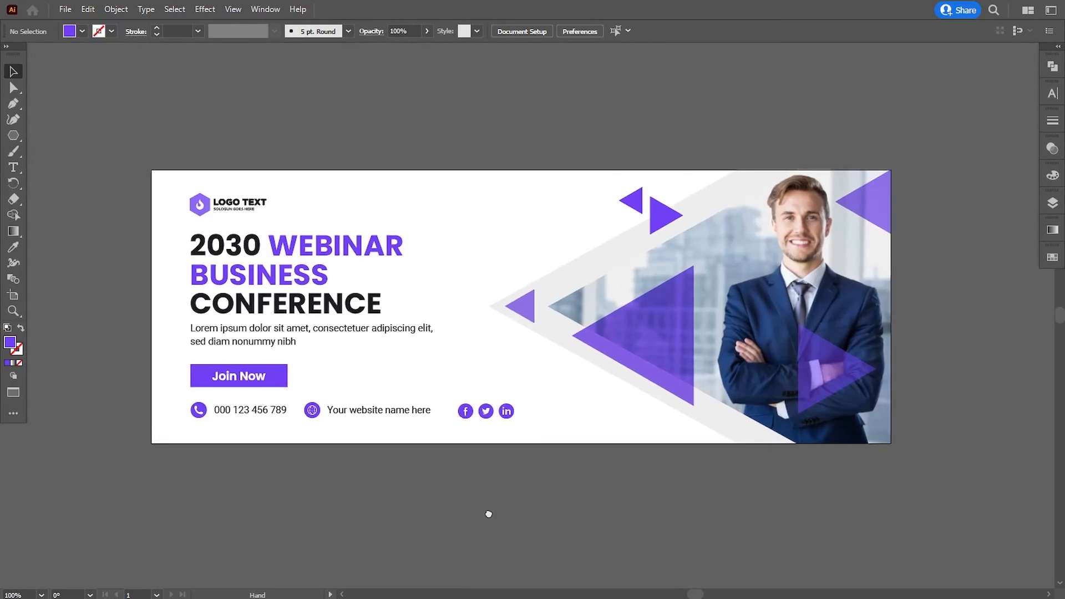